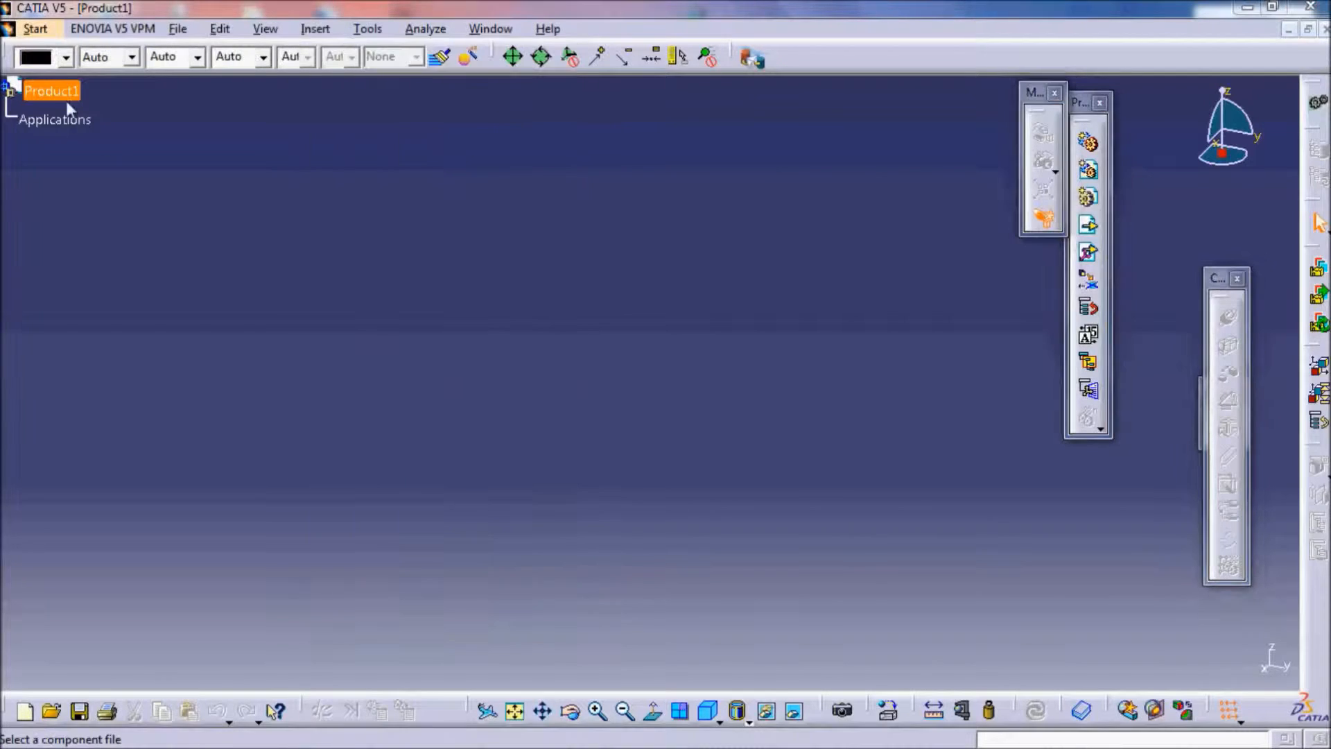
Insert the existing components ij_pt2 and uj_pt1 from the universal_joint folder into Product1
{"action": "left_click", "coordinate": [555, 243]}
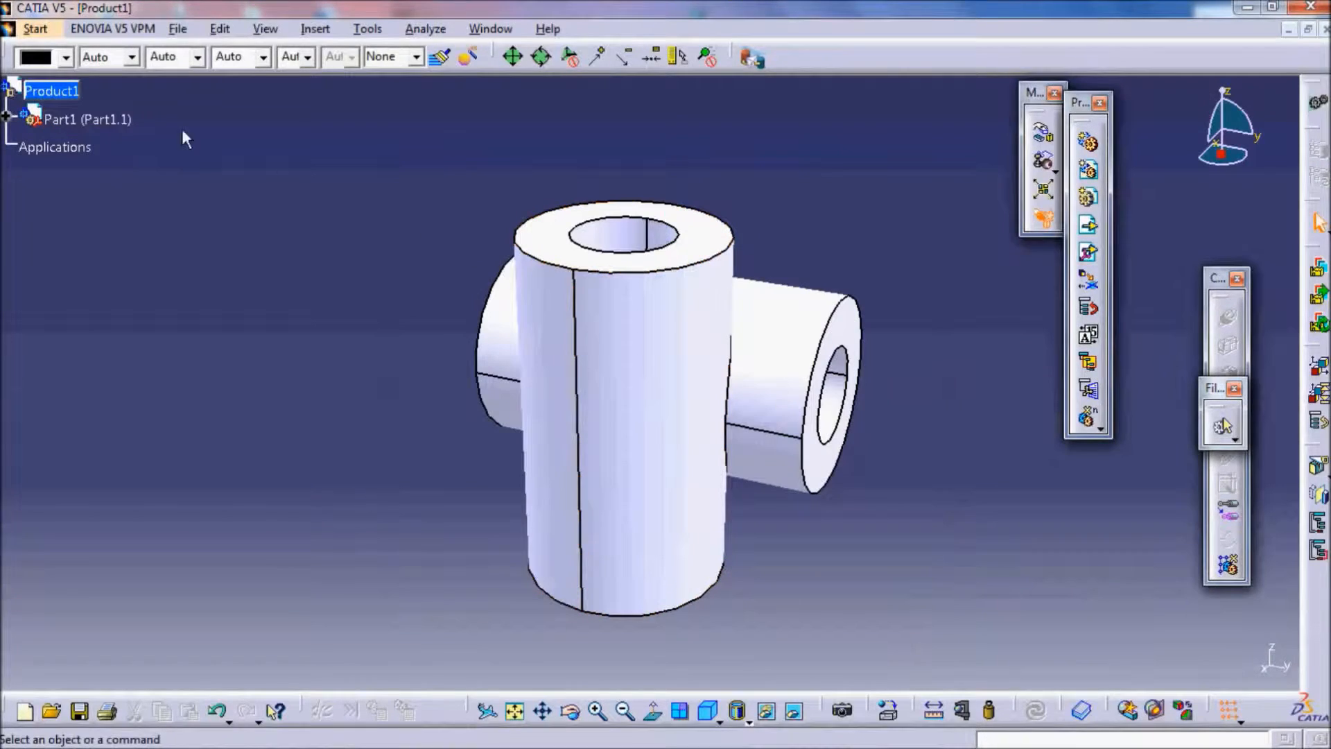
{"action": "left_click", "coordinate": [315, 30]}
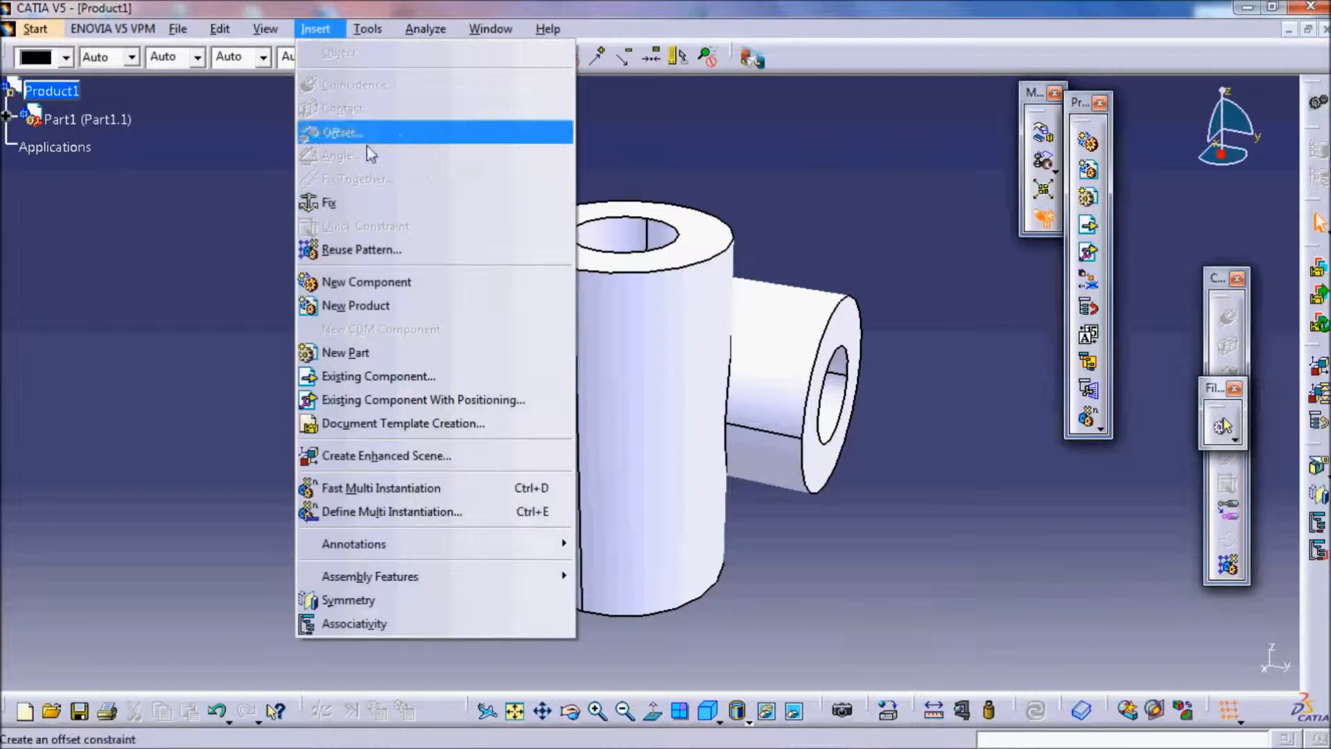
{"action": "left_click", "coordinate": [396, 376]}
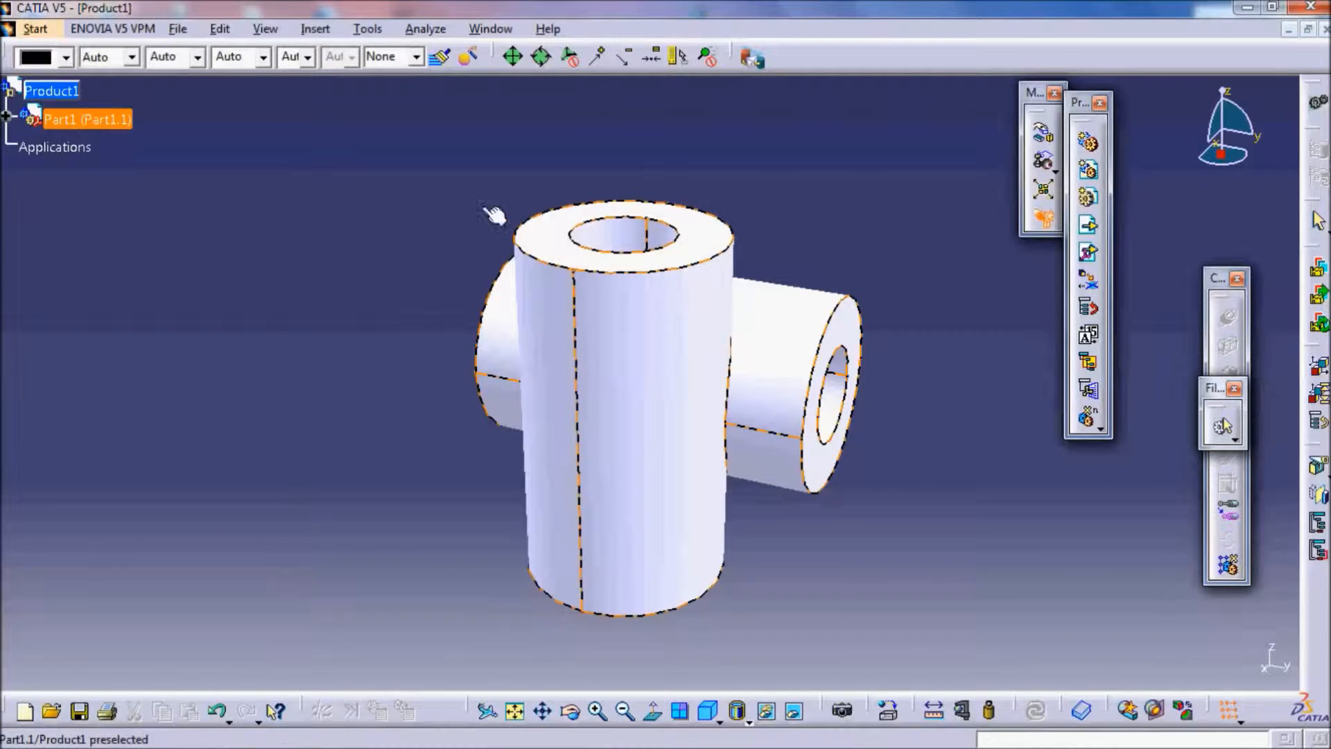
{"action": "left_click", "coordinate": [50, 91]}
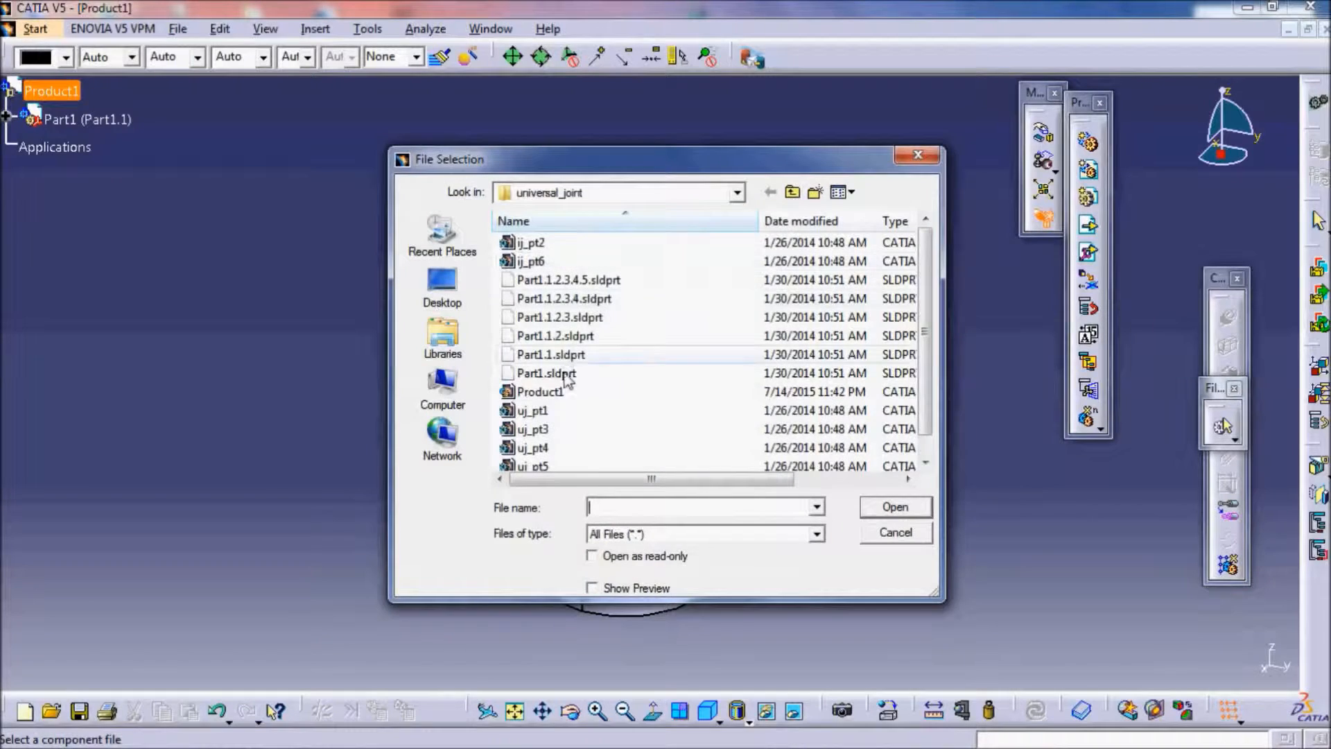
{"action": "left_click", "coordinate": [554, 413]}
{"action": "left_click", "coordinate": [894, 507]}
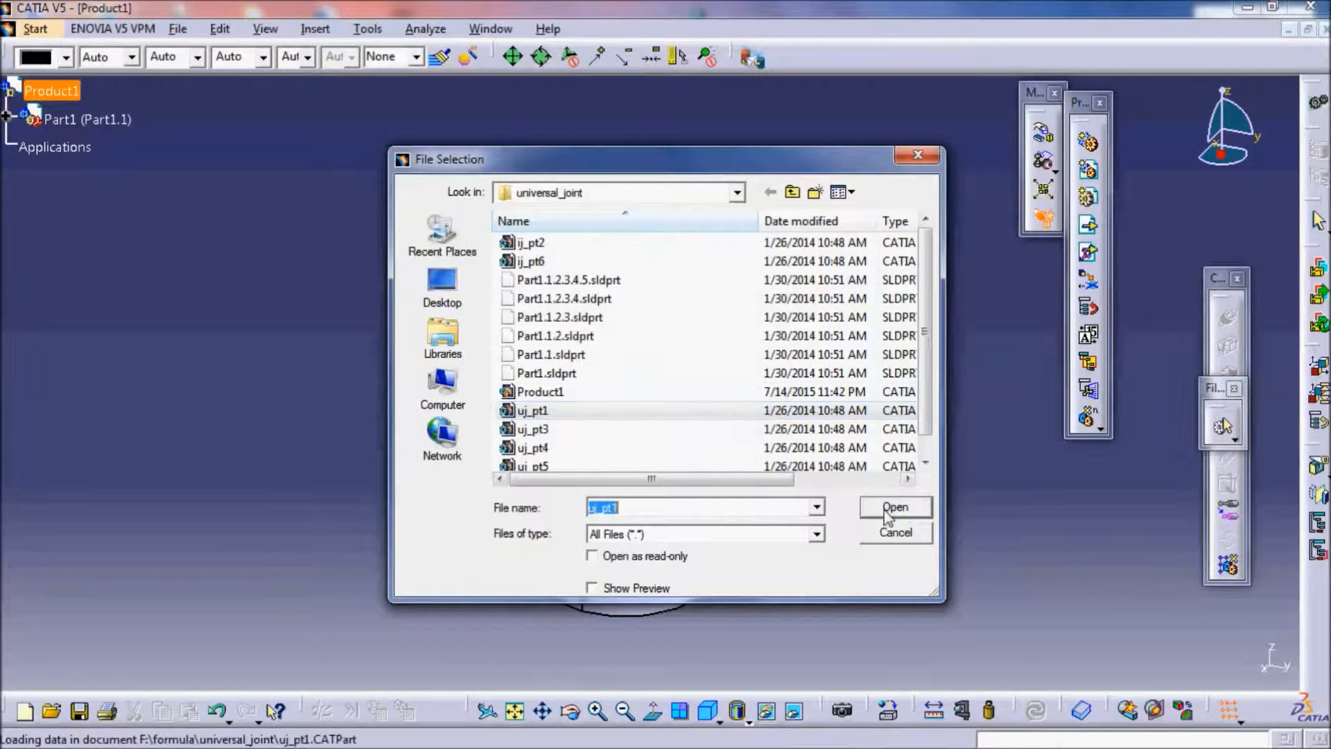
Insert a second instance of the uj_pt1 fork into Product1
{"action": "left_click", "coordinate": [305, 31]}
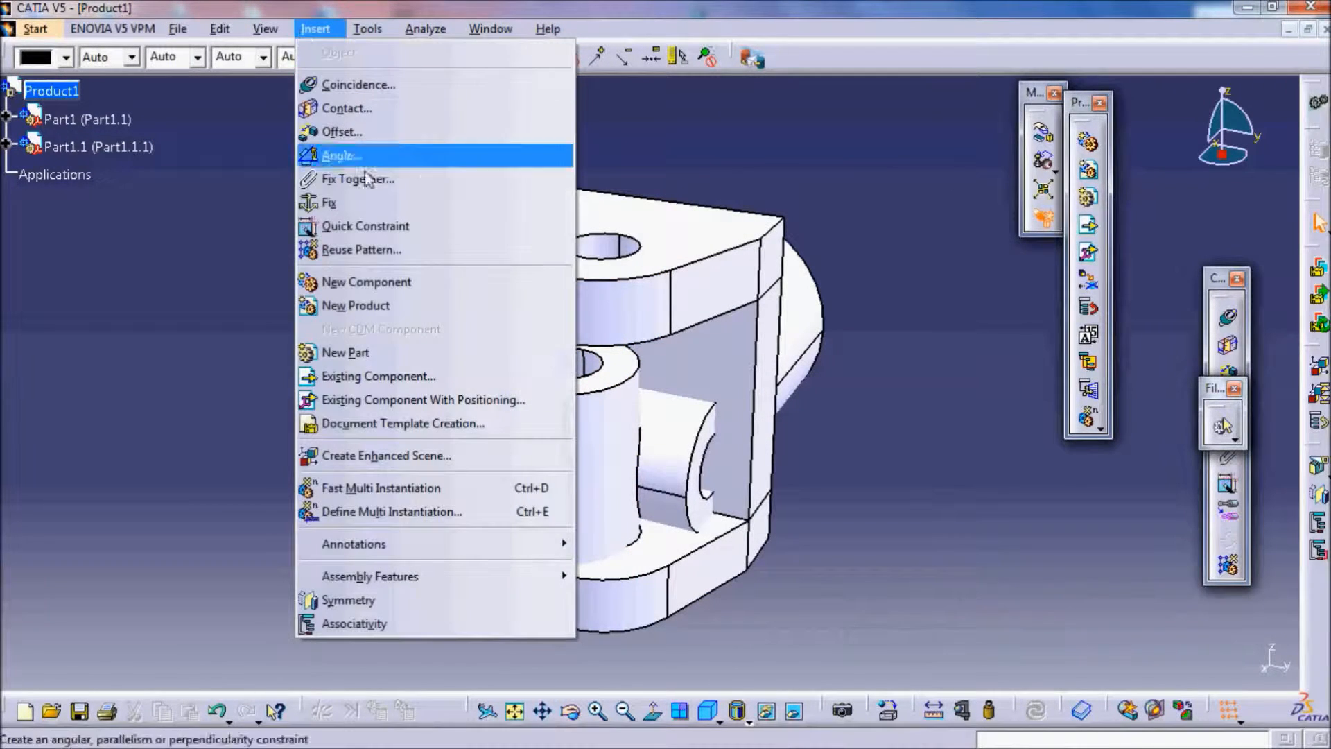
{"action": "left_click", "coordinate": [381, 371]}
{"action": "left_click", "coordinate": [84, 92]}
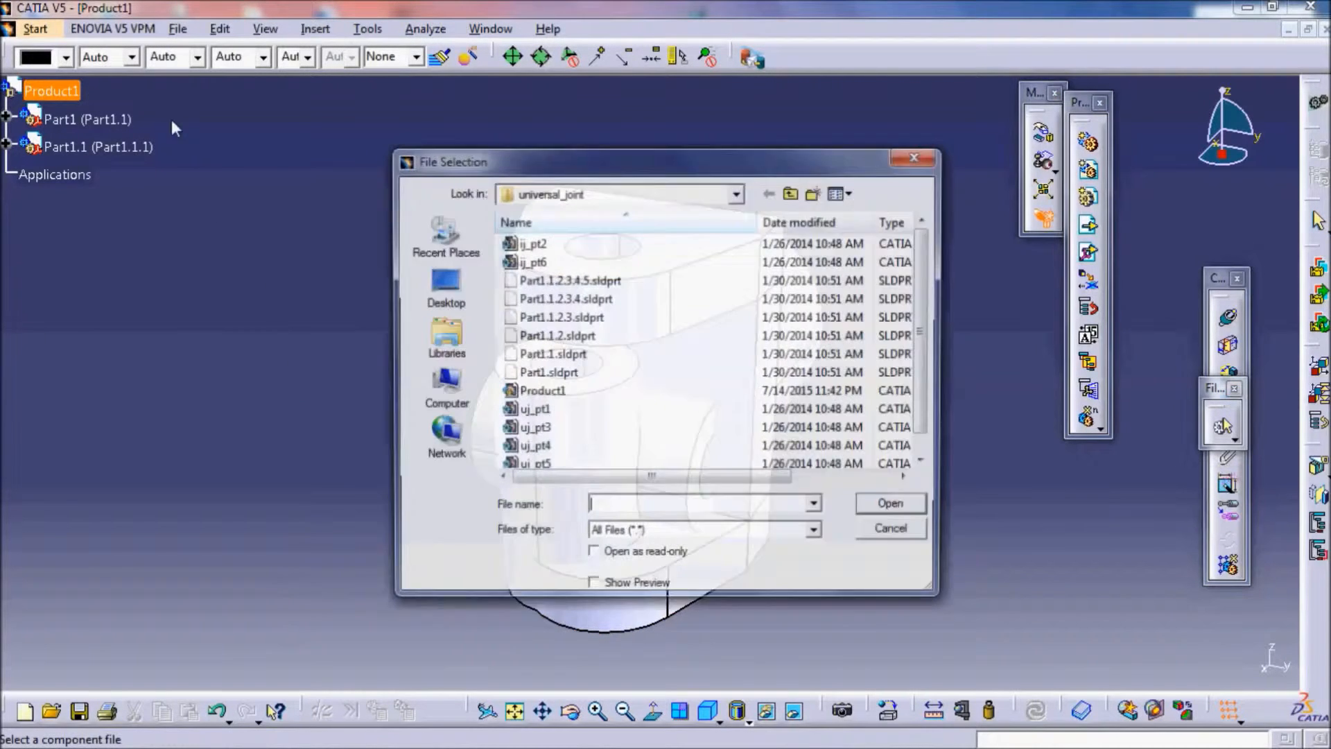
{"action": "left_click", "coordinate": [709, 413]}
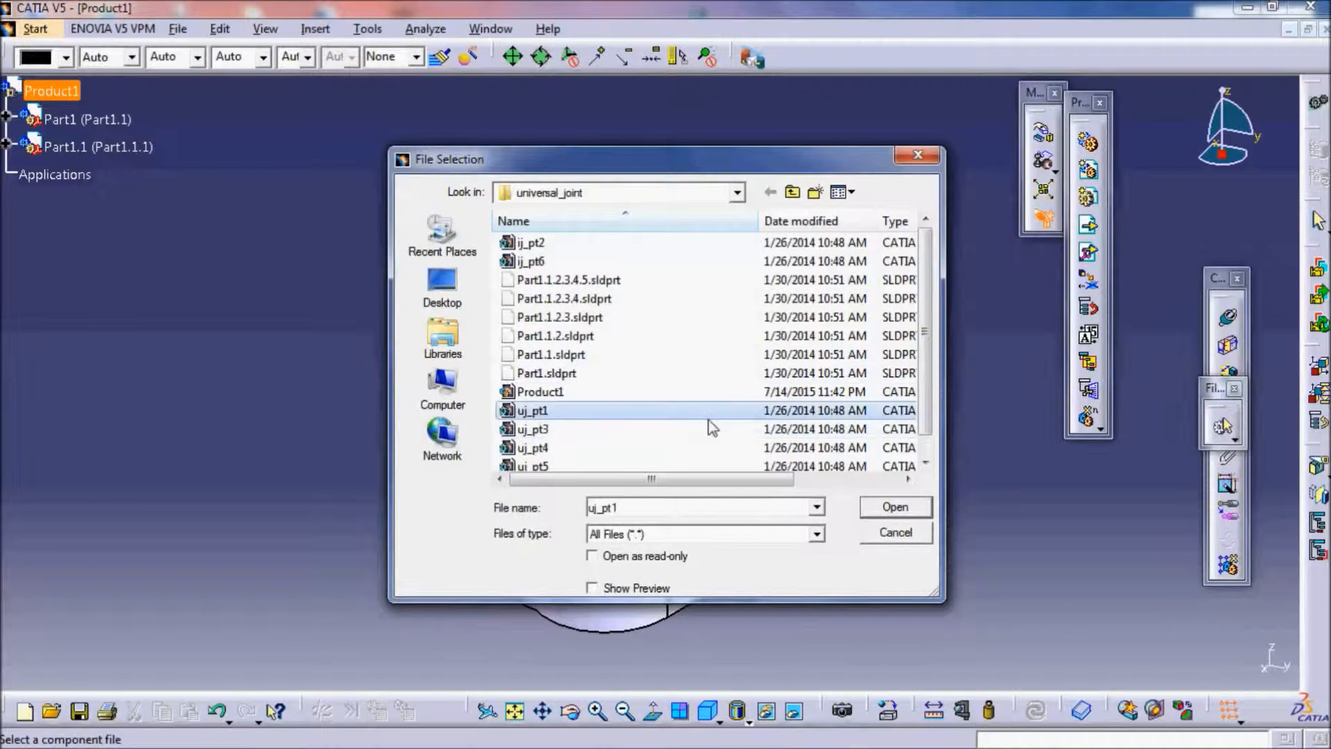
{"action": "left_click", "coordinate": [894, 508]}
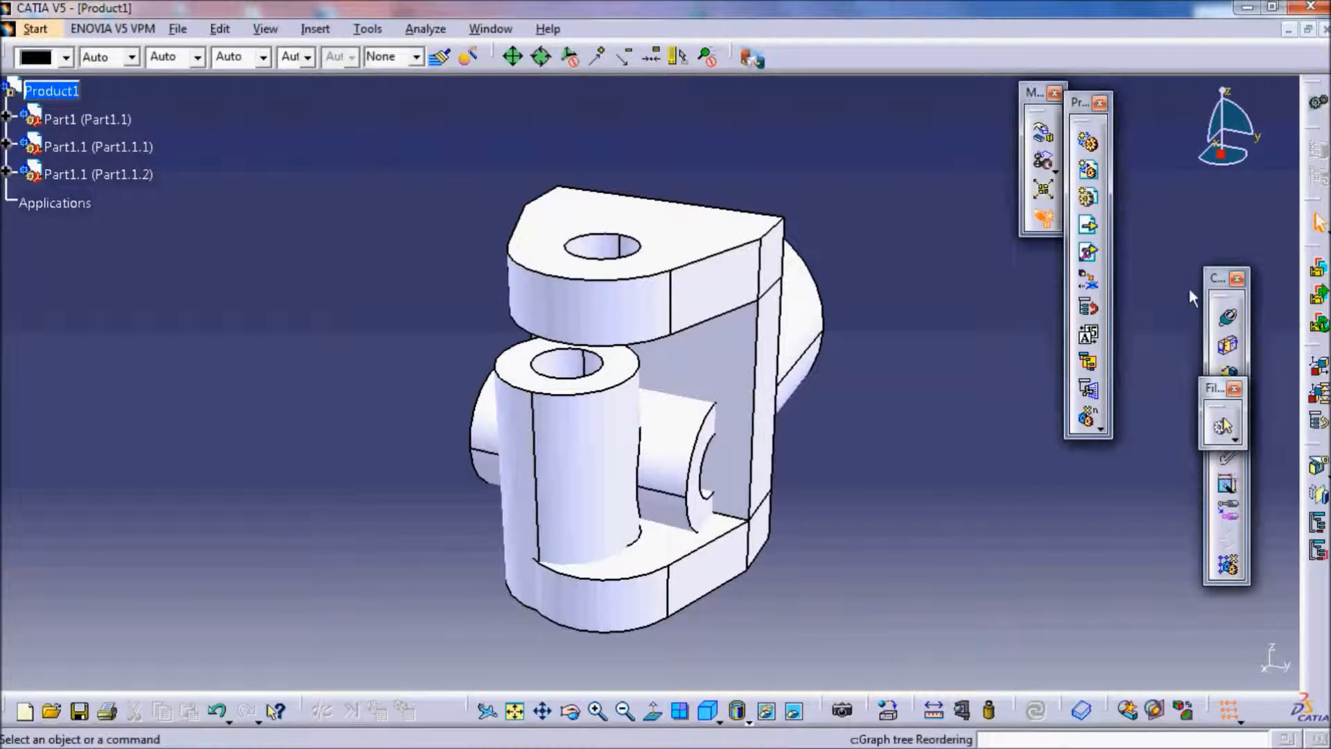
Make the hole axis of fork Part1.1.2 coincident with the axis of the cross's vertical cylinder and update the assembly
{"action": "left_click", "coordinate": [1228, 316]}
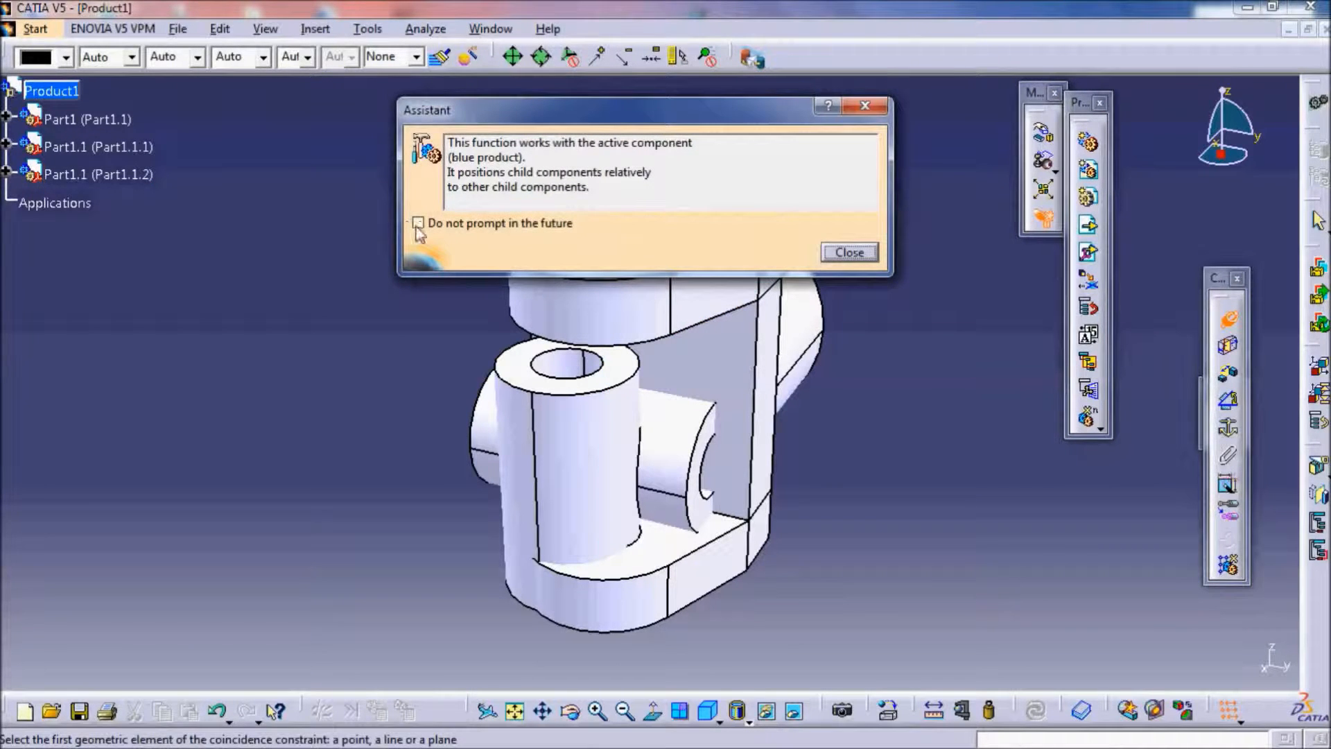
{"action": "left_click", "coordinate": [866, 251]}
{"action": "left_click", "coordinate": [590, 315]}
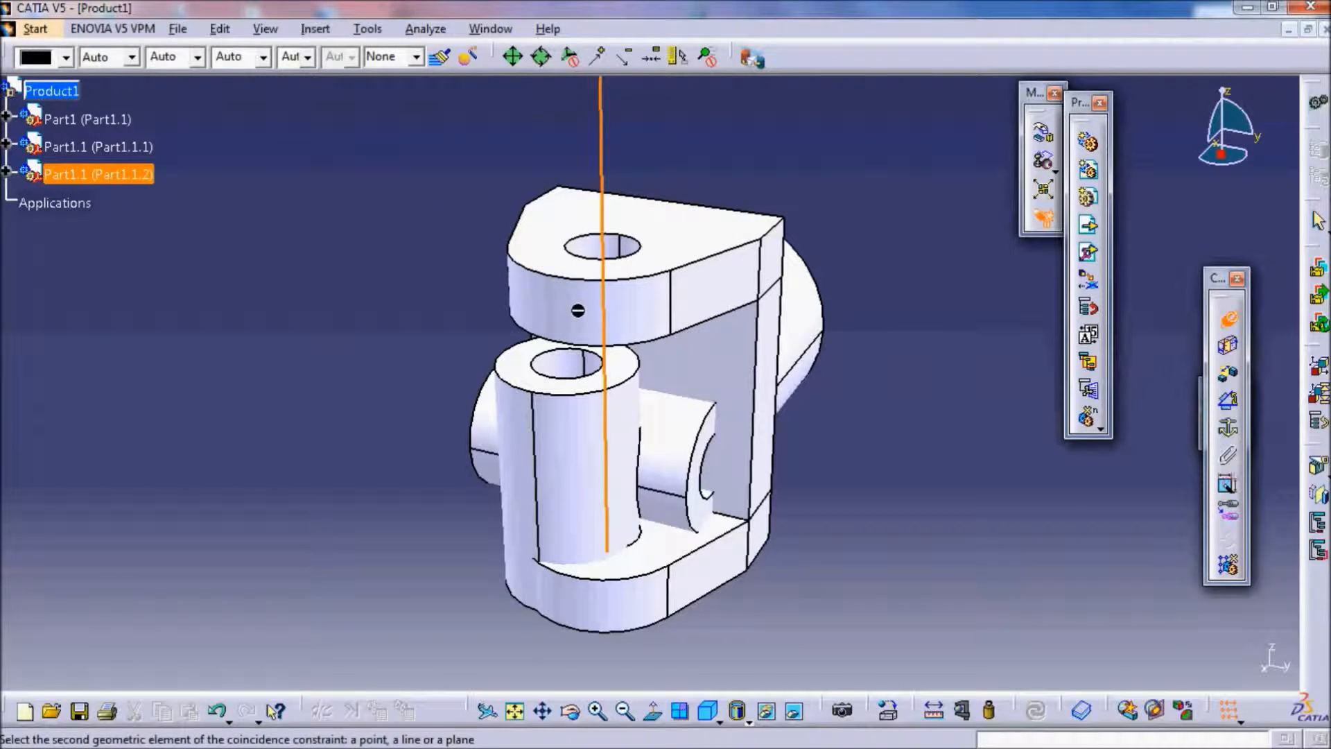
{"action": "left_click", "coordinate": [581, 420]}
{"action": "left_click", "coordinate": [1035, 710]}
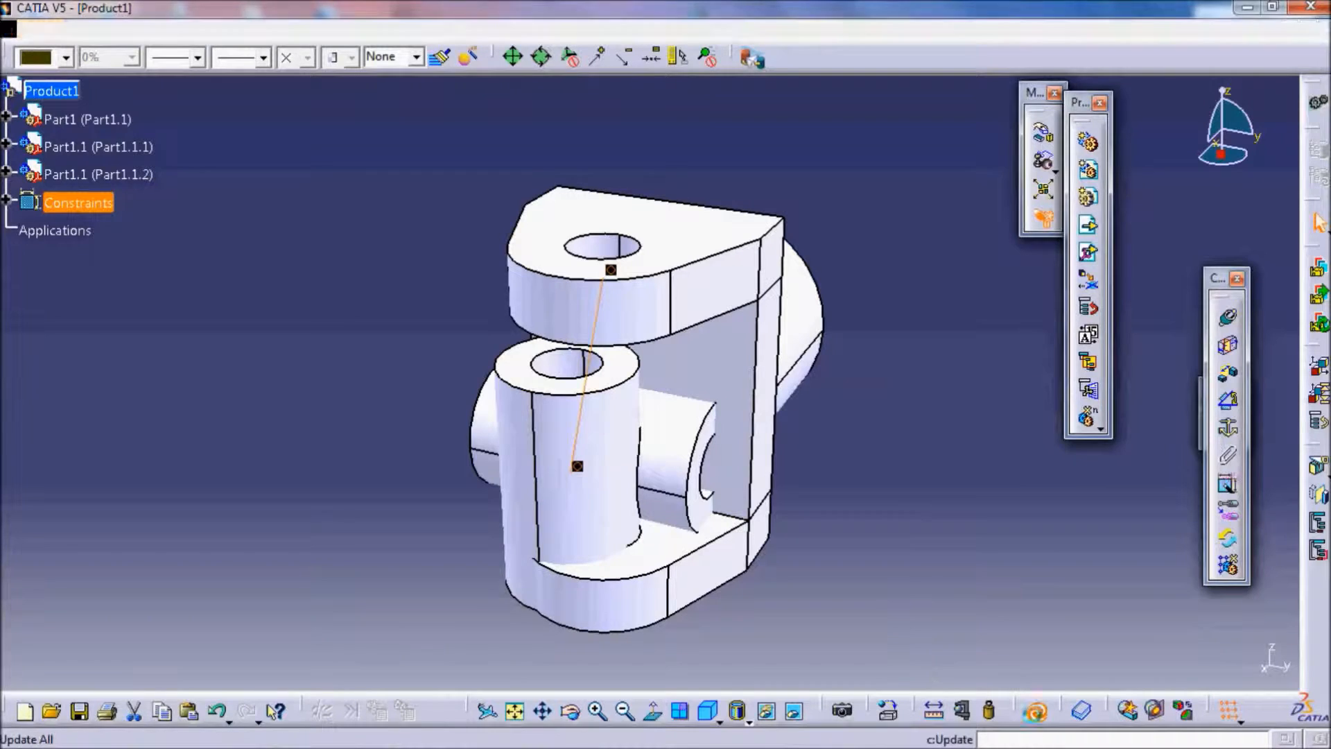
Make the hole axis of fork Part1.1.1 coincident with the axis of the cross's horizontal cylinder and update the assembly
{"action": "left_click", "coordinate": [1221, 319]}
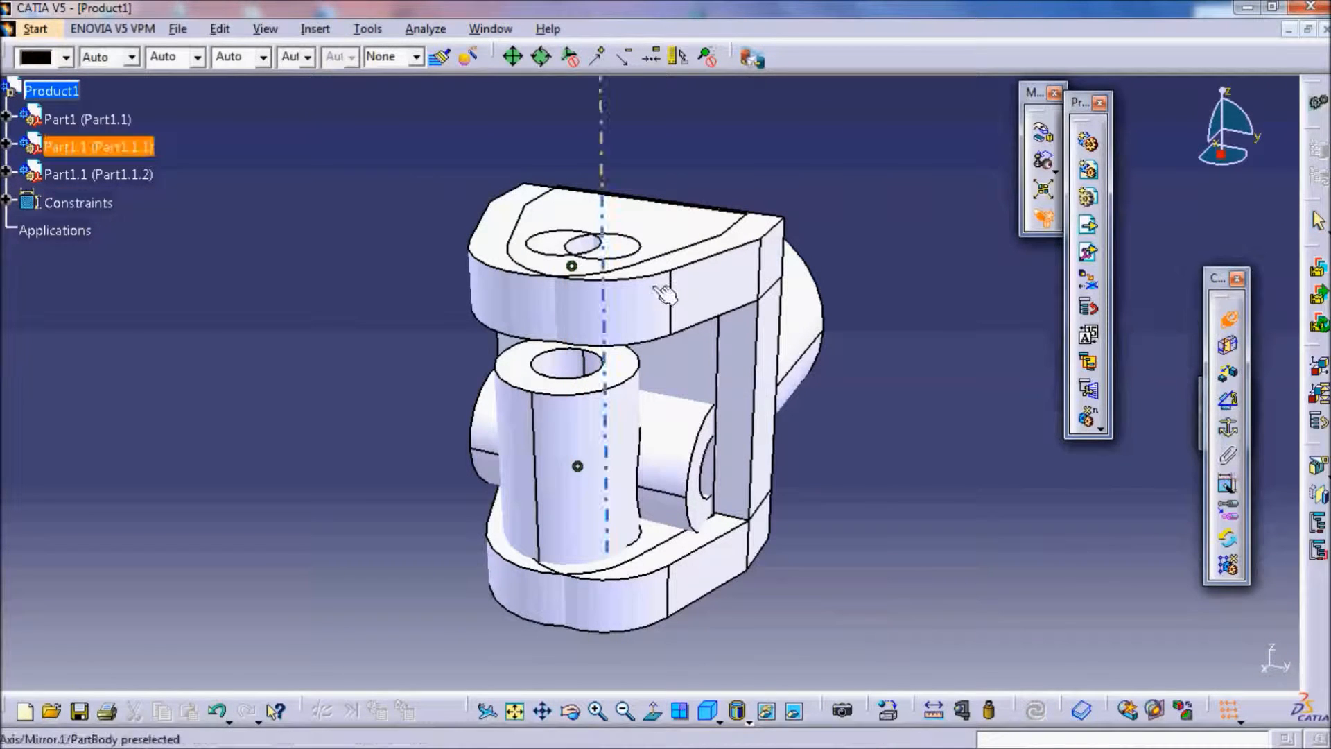
{"action": "left_click", "coordinate": [632, 287]}
{"action": "left_click", "coordinate": [682, 440]}
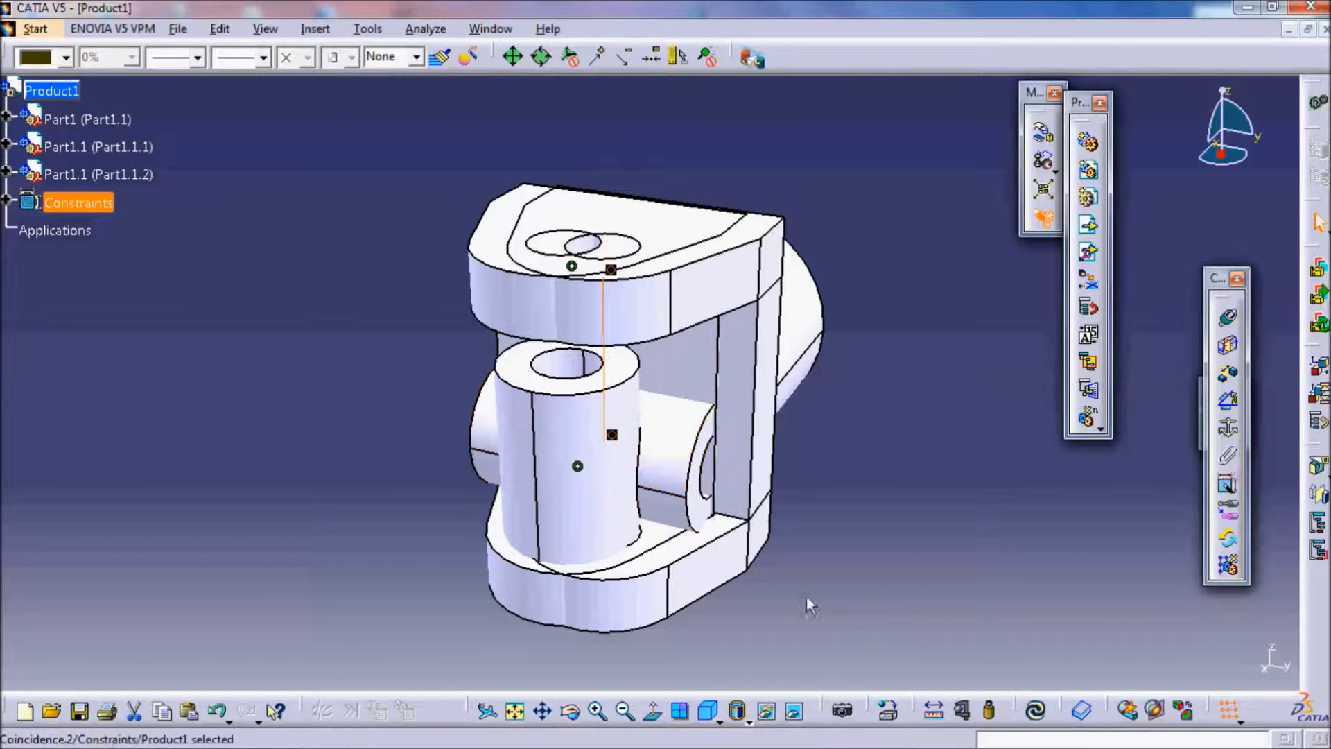
{"action": "left_click", "coordinate": [1040, 714]}
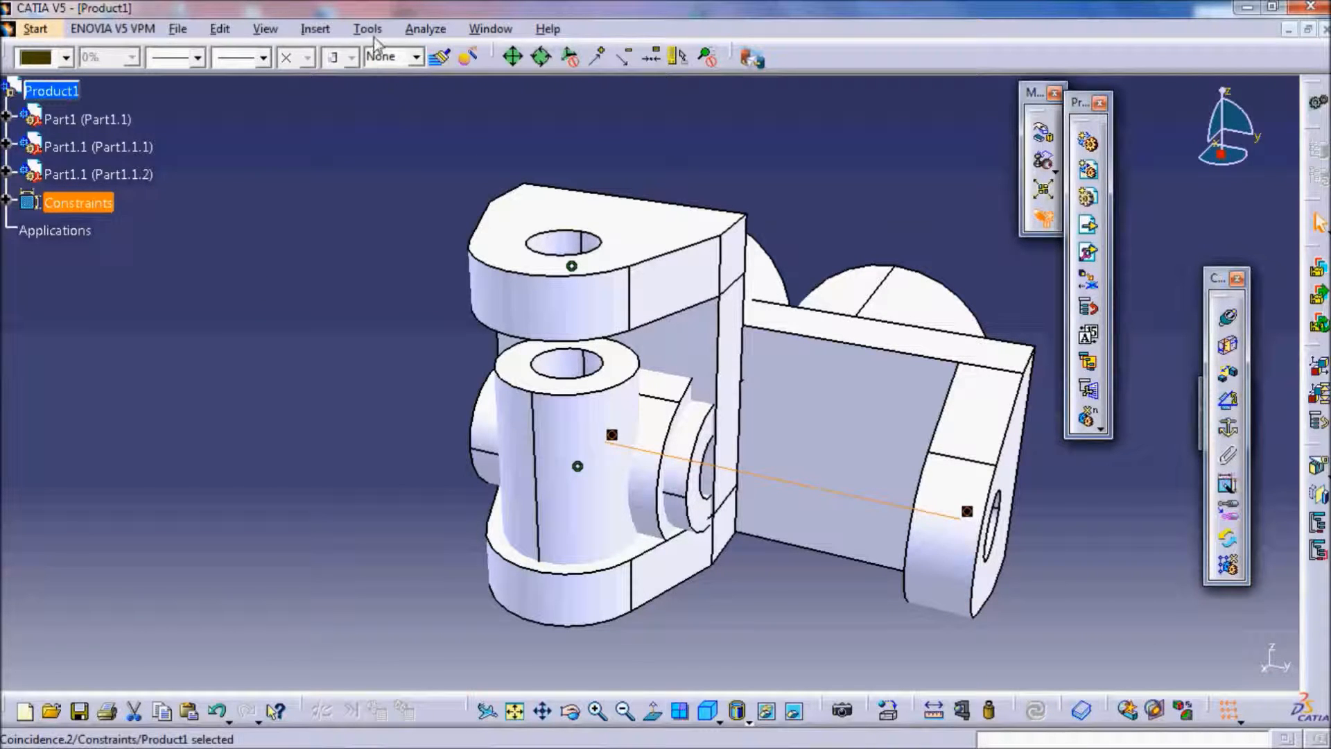
Insert the existing pin component uj_pt3 into Product1
{"action": "left_click", "coordinate": [333, 32]}
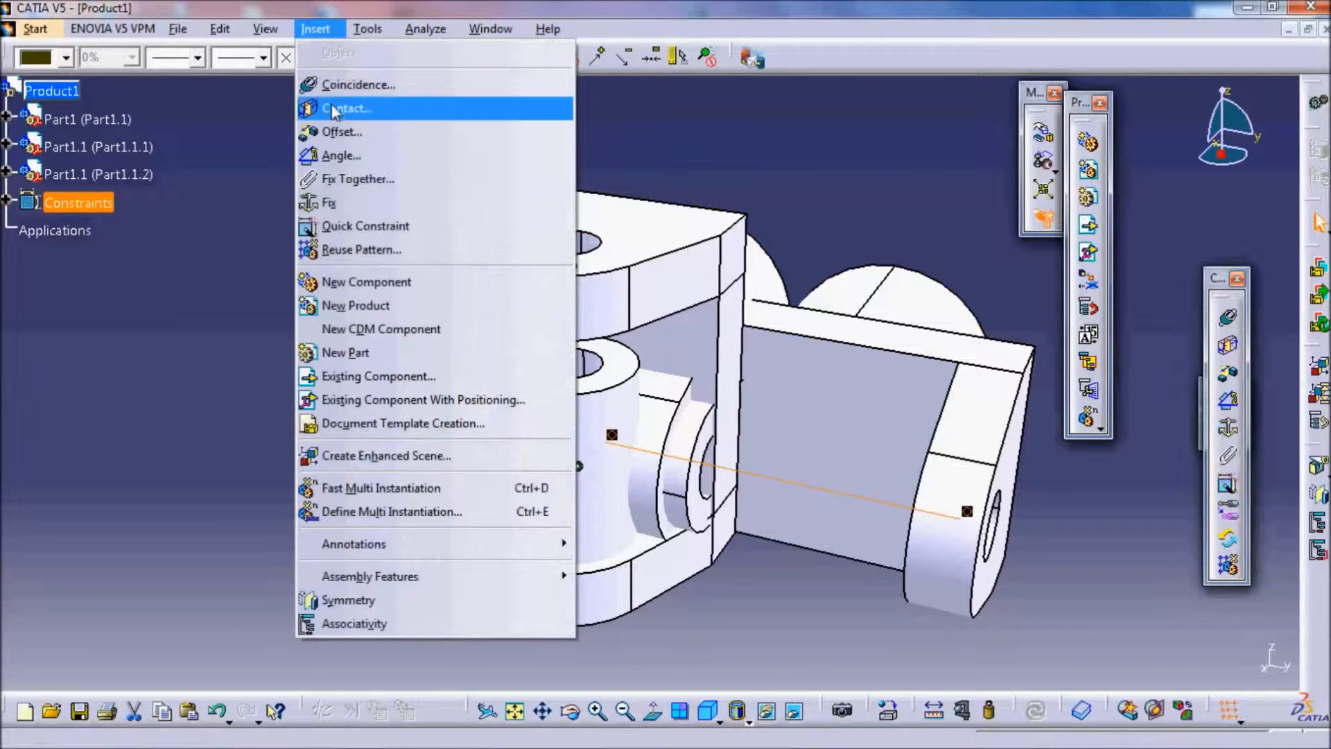
{"action": "left_click", "coordinate": [380, 378]}
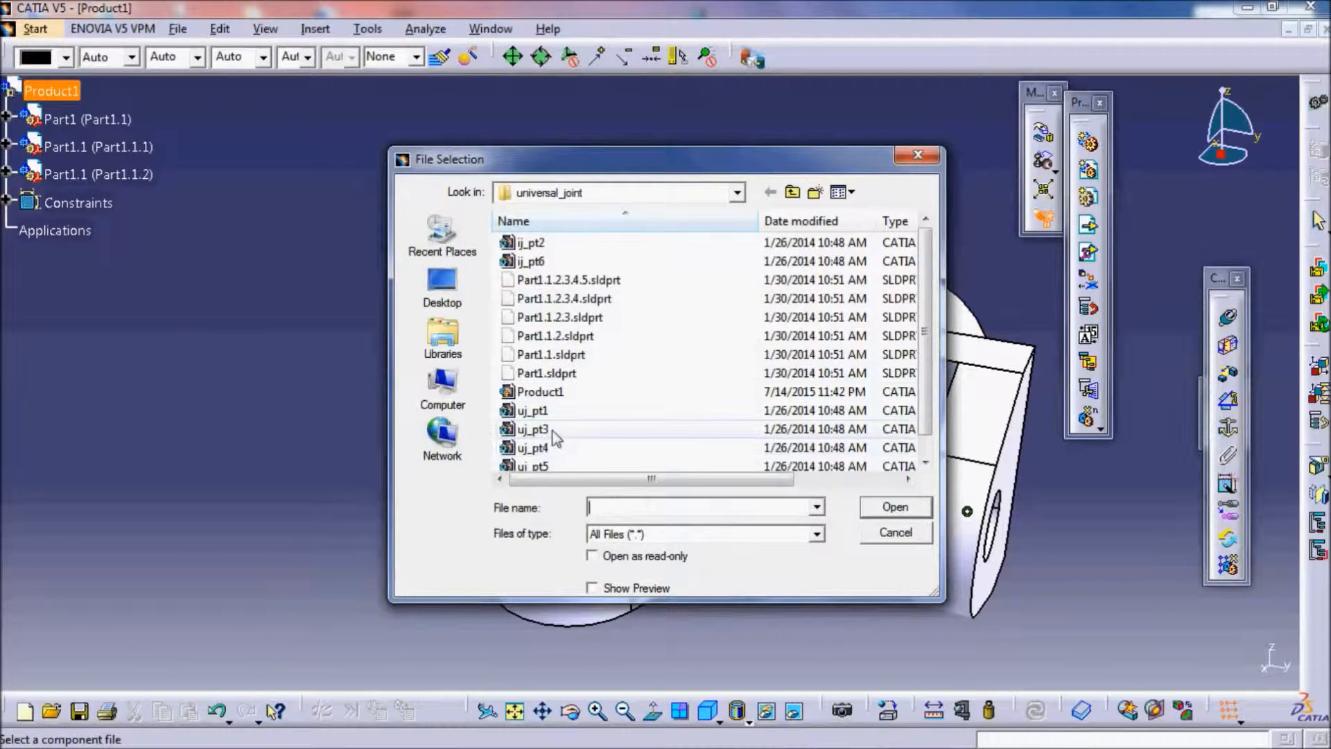
{"action": "left_click", "coordinate": [547, 429]}
{"action": "left_click", "coordinate": [894, 506]}
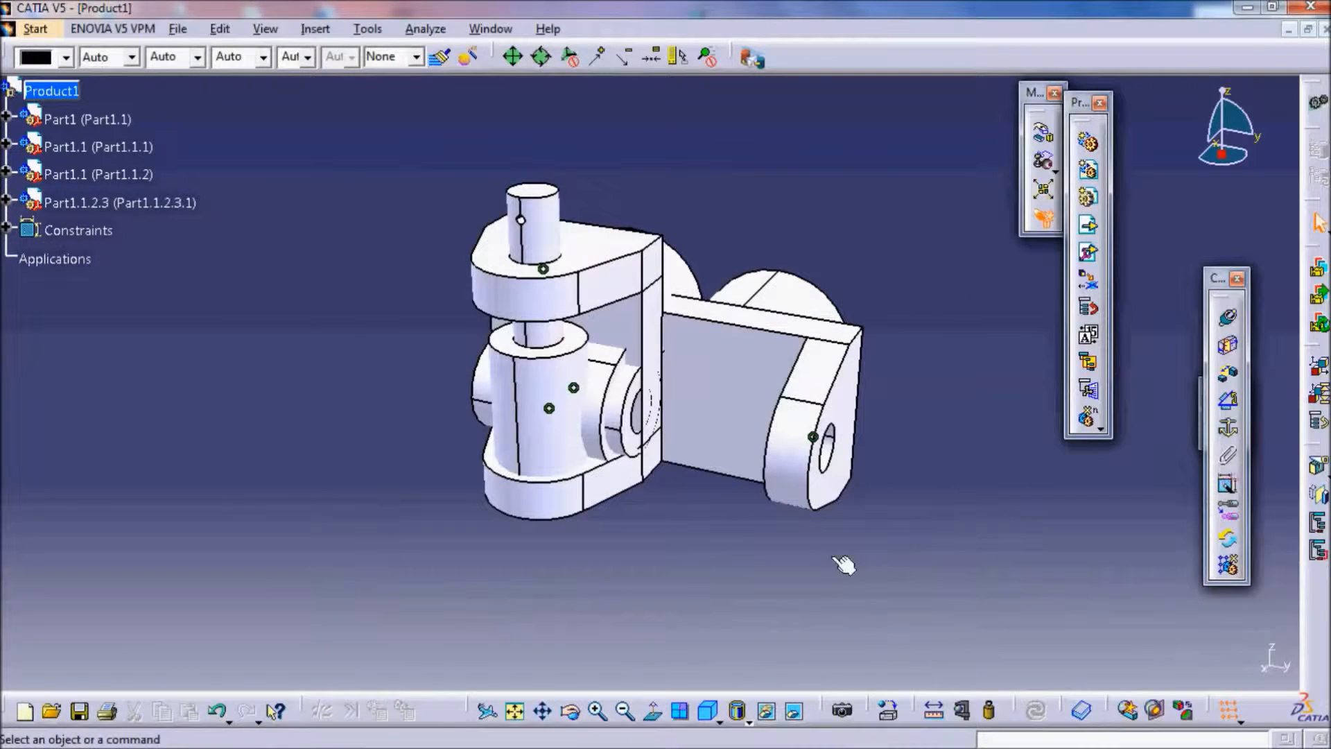
Add a contact constraint between the cross's horizontal cylinder end and the inner face of fork Part1.1.1, and update the assembly
{"action": "middle_click_drag", "start_coordinate": [685, 323], "coordinate": [691, 279]}
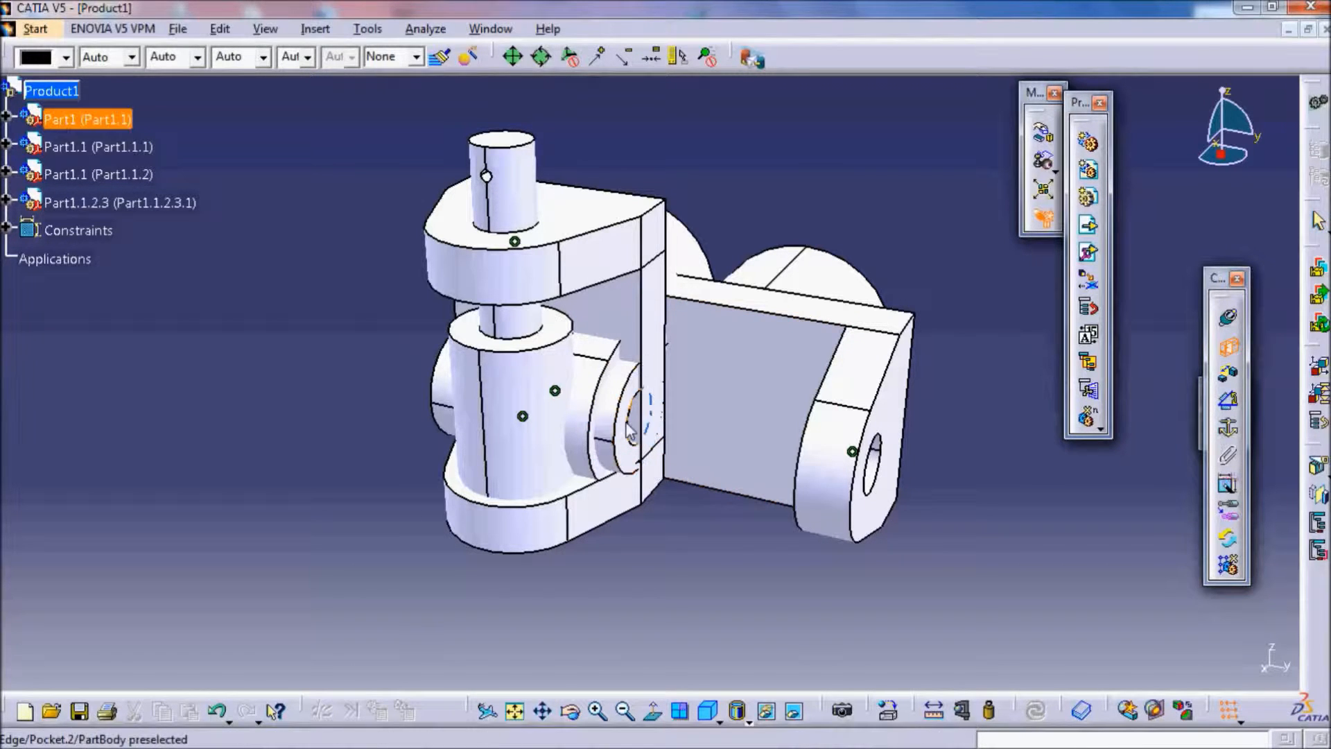
{"action": "middle_click_drag", "start_coordinate": [317, 414], "coordinate": [720, 409]}
{"action": "left_click", "coordinate": [837, 378]}
{"action": "left_click", "coordinate": [1047, 712]}
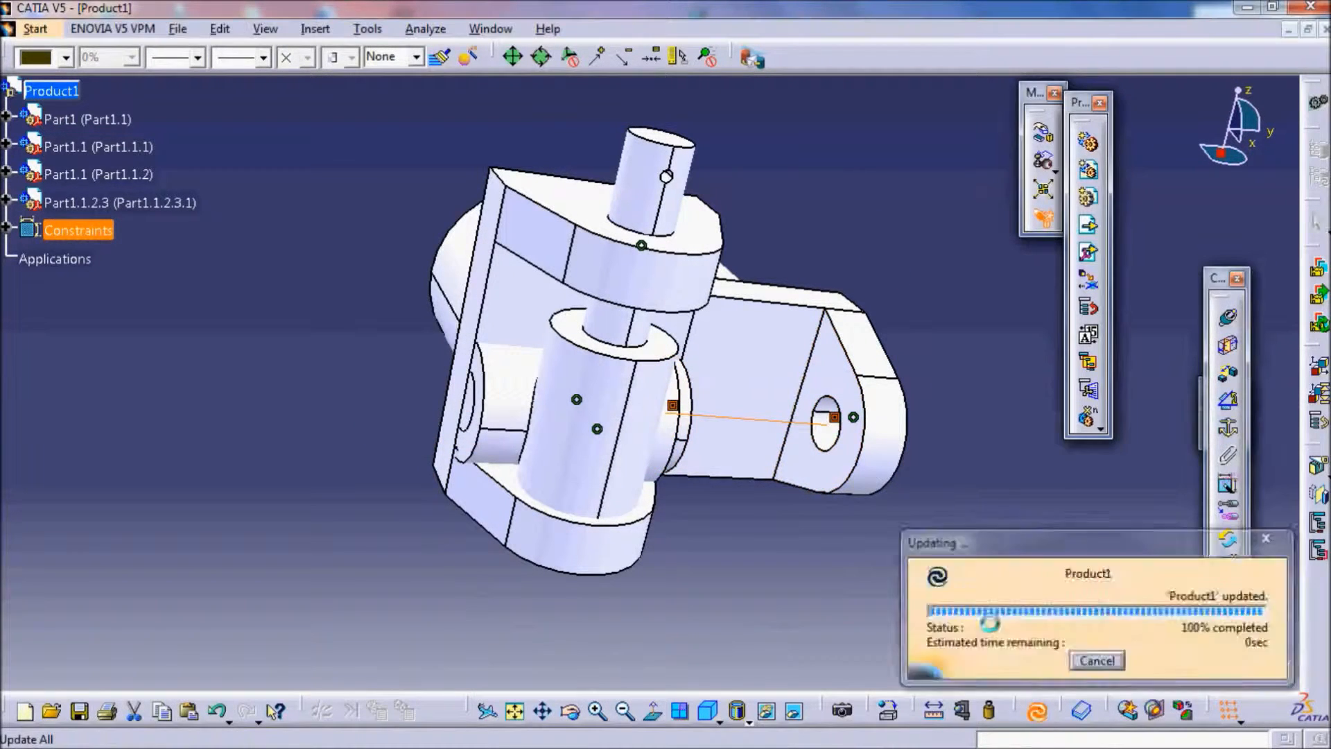
Add a contact constraint between the upper end of the cross's vertical cylinder and the inner face of fork Part1.1.2, and update the assembly
{"action": "left_click", "coordinate": [1229, 346]}
{"action": "middle_click_drag", "start_coordinate": [912, 336], "coordinate": [693, 360]}
{"action": "middle_click_drag", "start_coordinate": [826, 509], "coordinate": [566, 276]}
{"action": "left_click", "coordinate": [553, 294]}
{"action": "left_click", "coordinate": [1035, 710]}
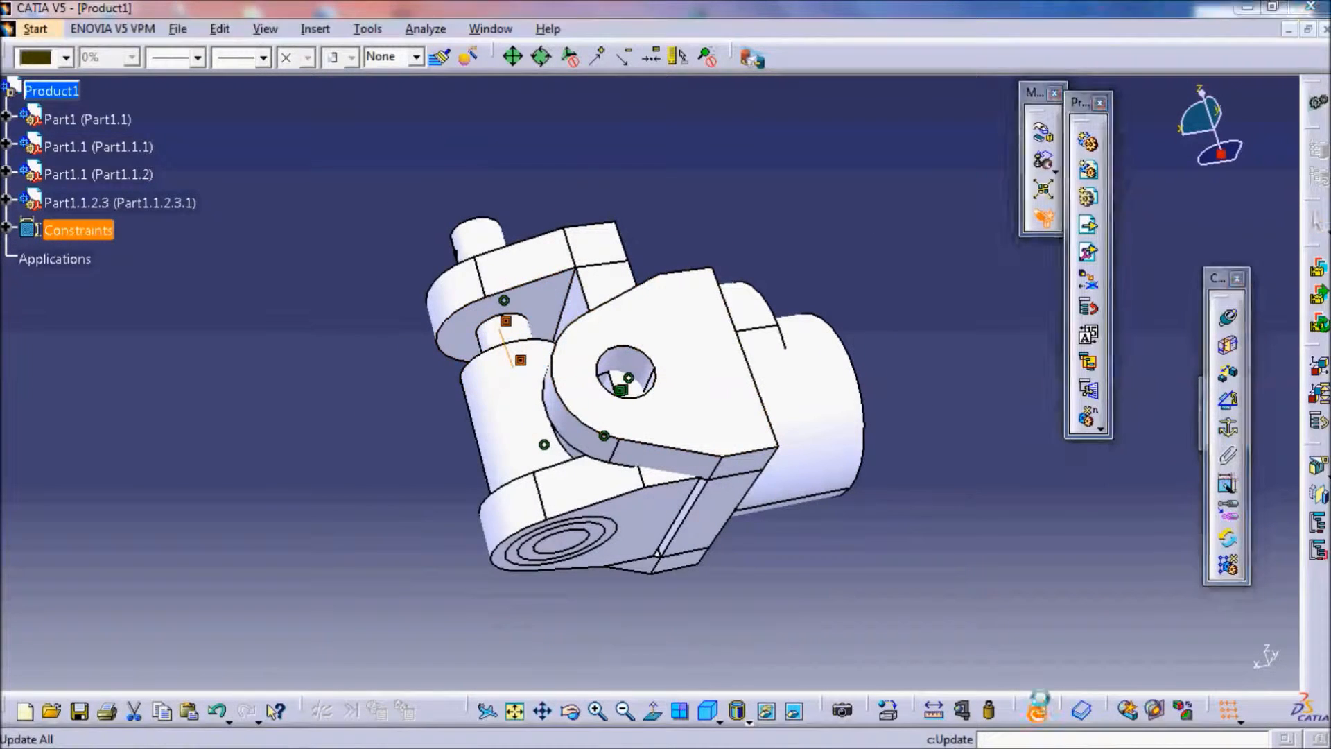
Manipulate the first pin along its own axis so its head slides out beyond the lower arm of fork Part1.1.2
{"action": "left_click", "coordinate": [1054, 139]}
{"action": "left_click", "coordinate": [1263, 549]}
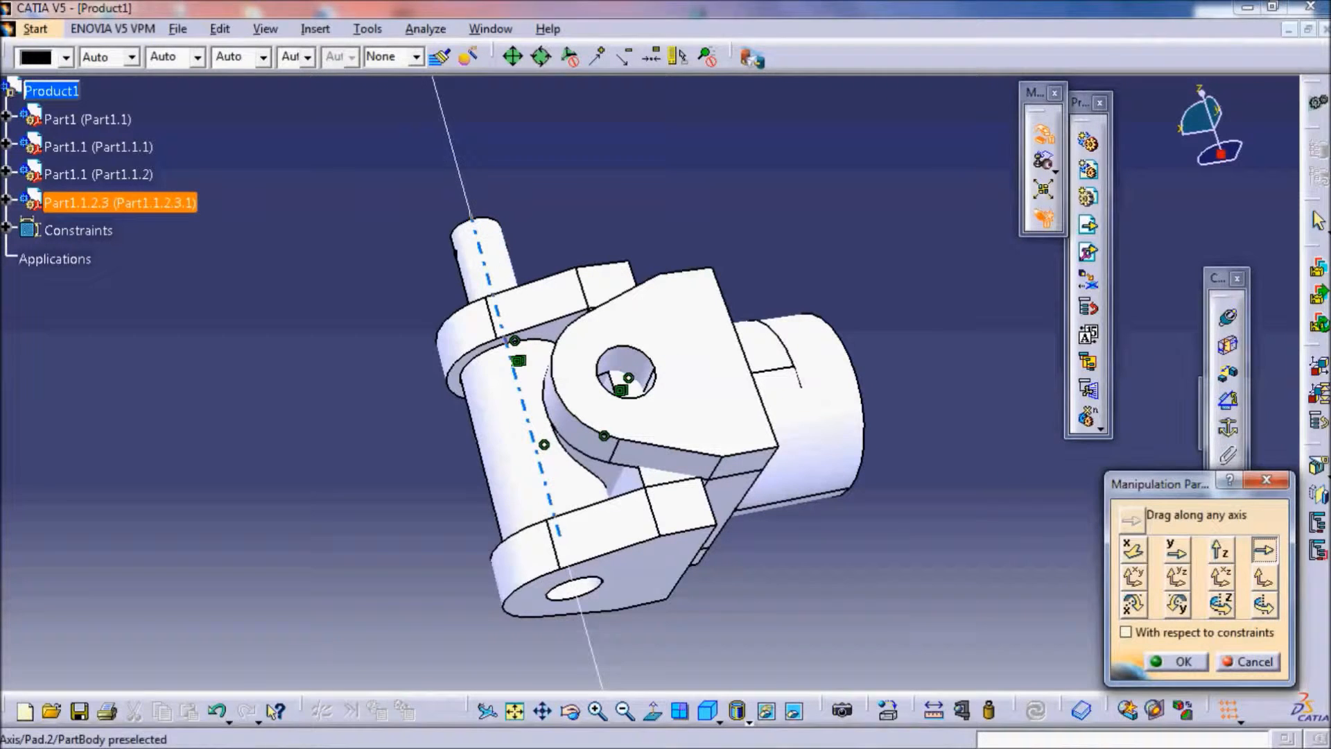
{"action": "left_click_drag", "start_coordinate": [492, 251], "coordinate": [503, 320]}
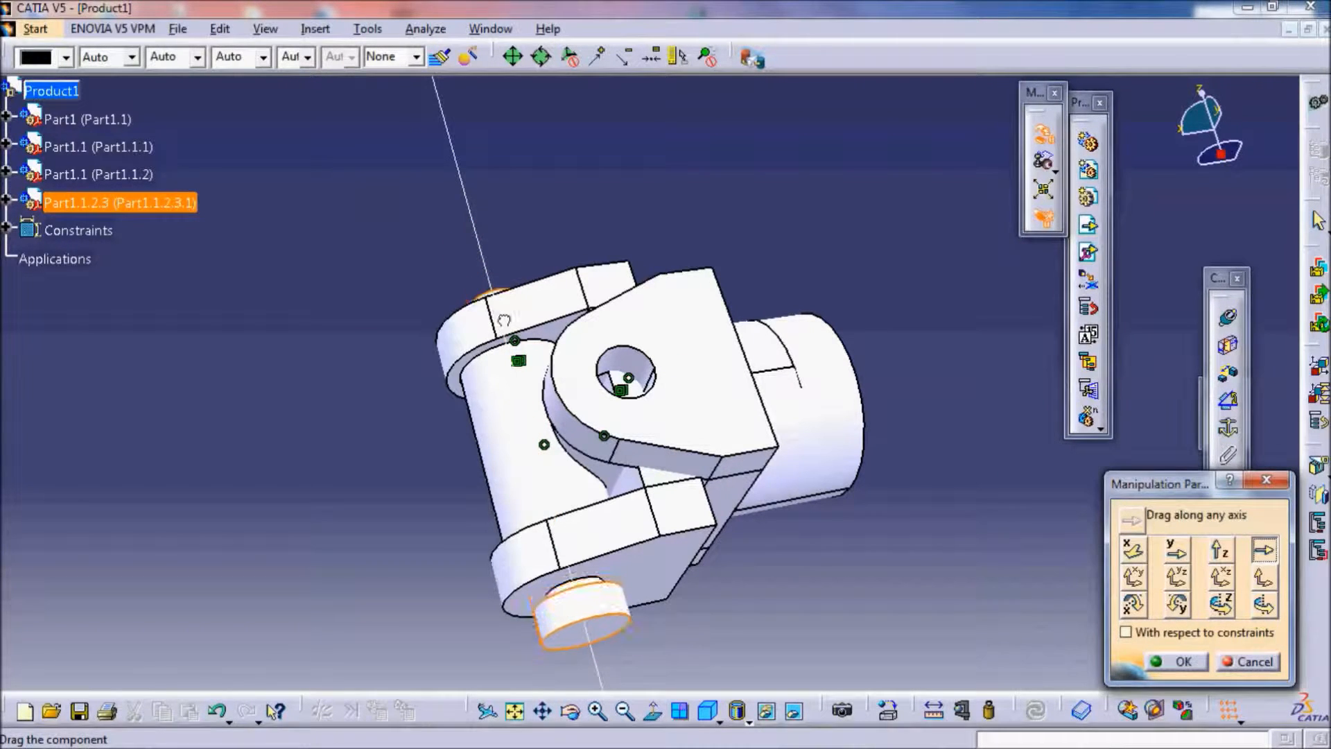
{"action": "left_click", "coordinate": [1181, 661]}
Add a contact constraint between the first pin's head underside and the outer face of fork Part1.1.2, and update the assembly
{"action": "left_click", "coordinate": [1228, 345]}
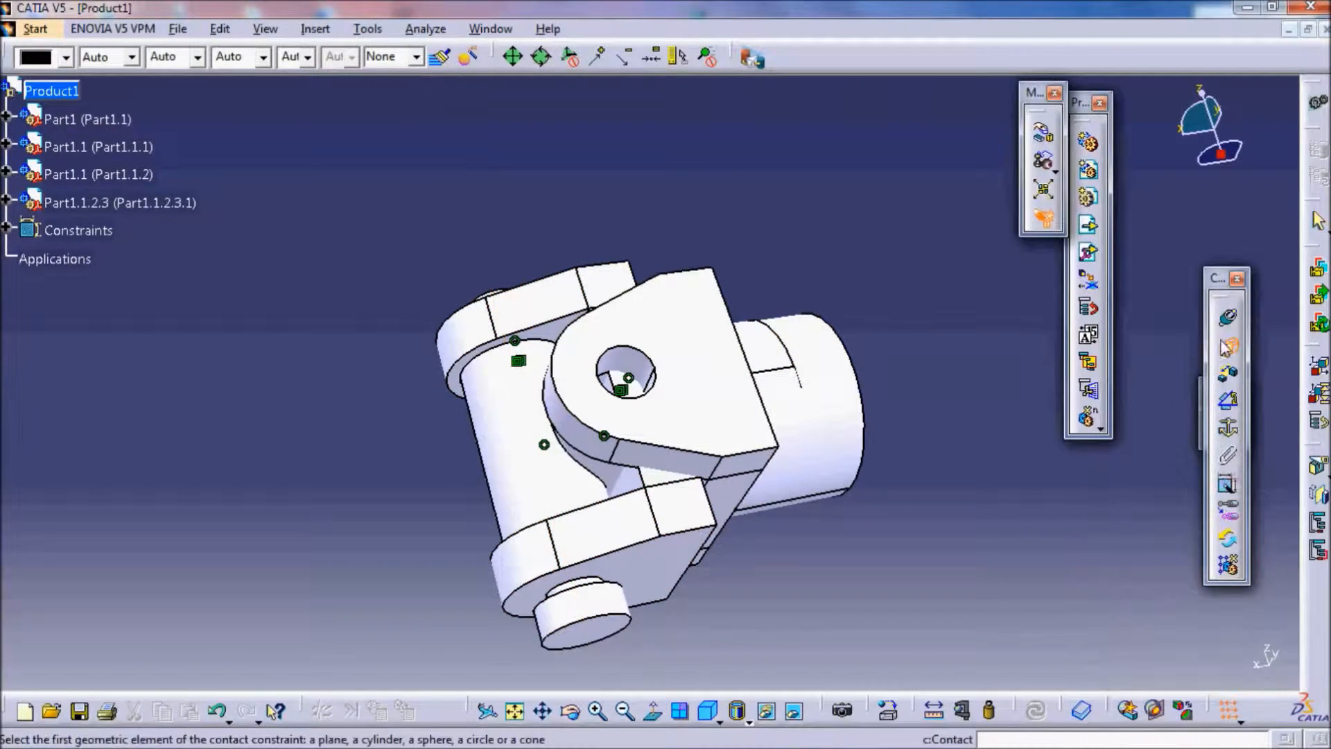
{"action": "middle_click_drag", "start_coordinate": [391, 423], "coordinate": [388, 159]}
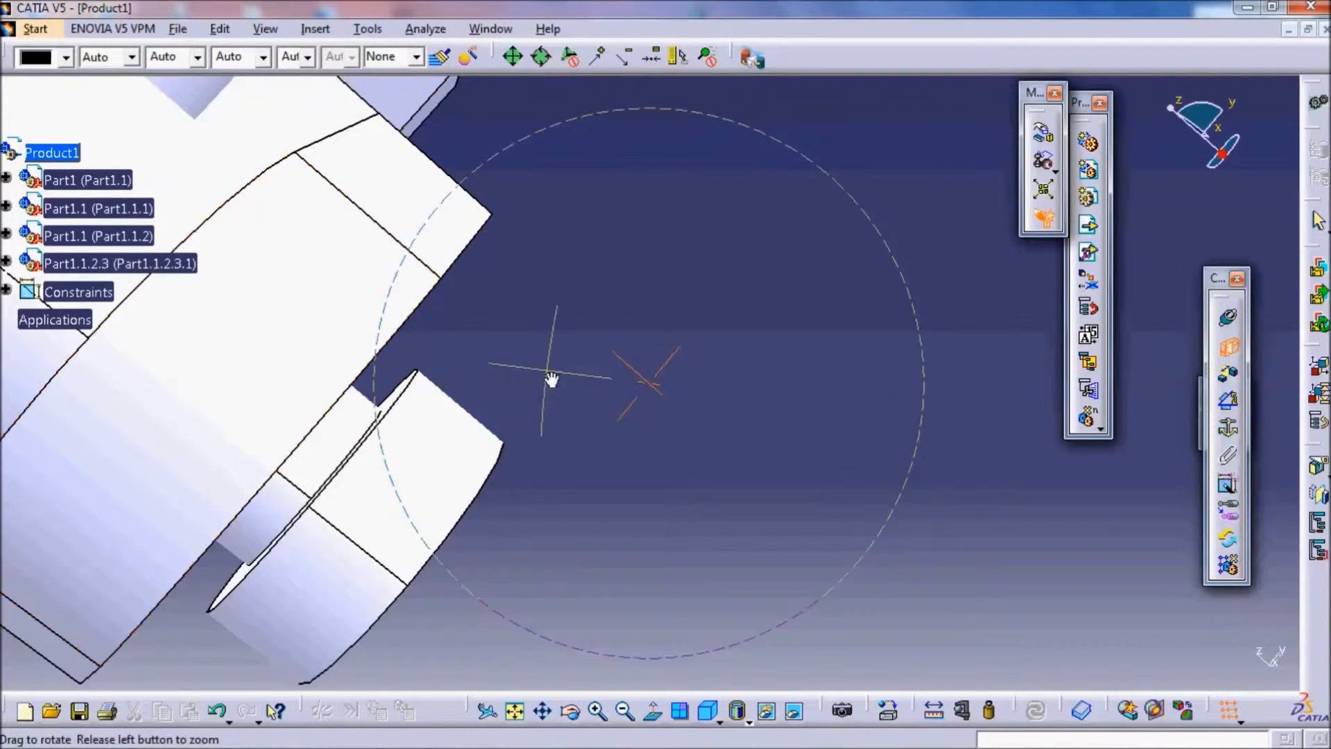
{"action": "middle_click_drag", "start_coordinate": [547, 368], "coordinate": [589, 414]}
{"action": "left_click", "coordinate": [439, 511]}
{"action": "middle_click_drag", "start_coordinate": [439, 511], "coordinate": [430, 273]}
{"action": "left_click", "coordinate": [454, 350]}
{"action": "left_click", "coordinate": [1035, 710]}
{"action": "middle_click_drag", "start_coordinate": [792, 389], "coordinate": [759, 380]}
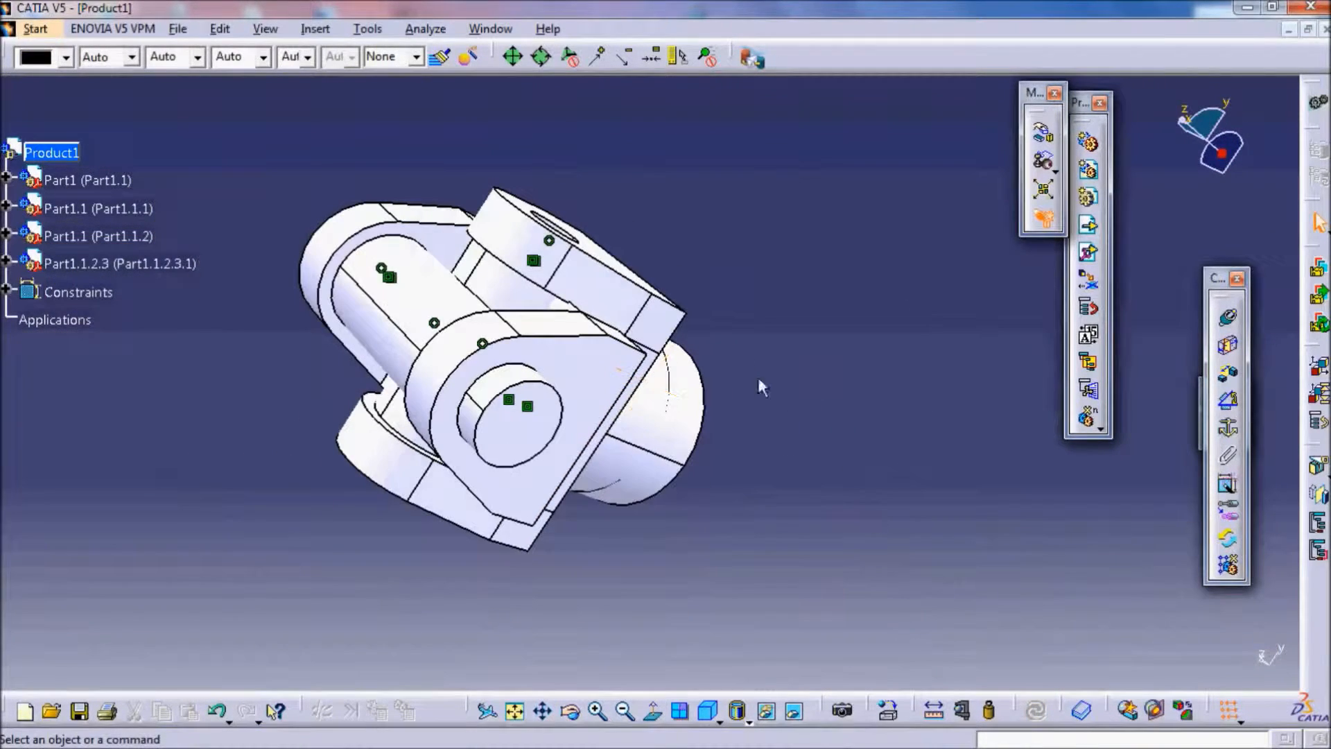
Insert a second instance of the uj_pt3 pin into Product1
{"action": "left_click", "coordinate": [315, 29]}
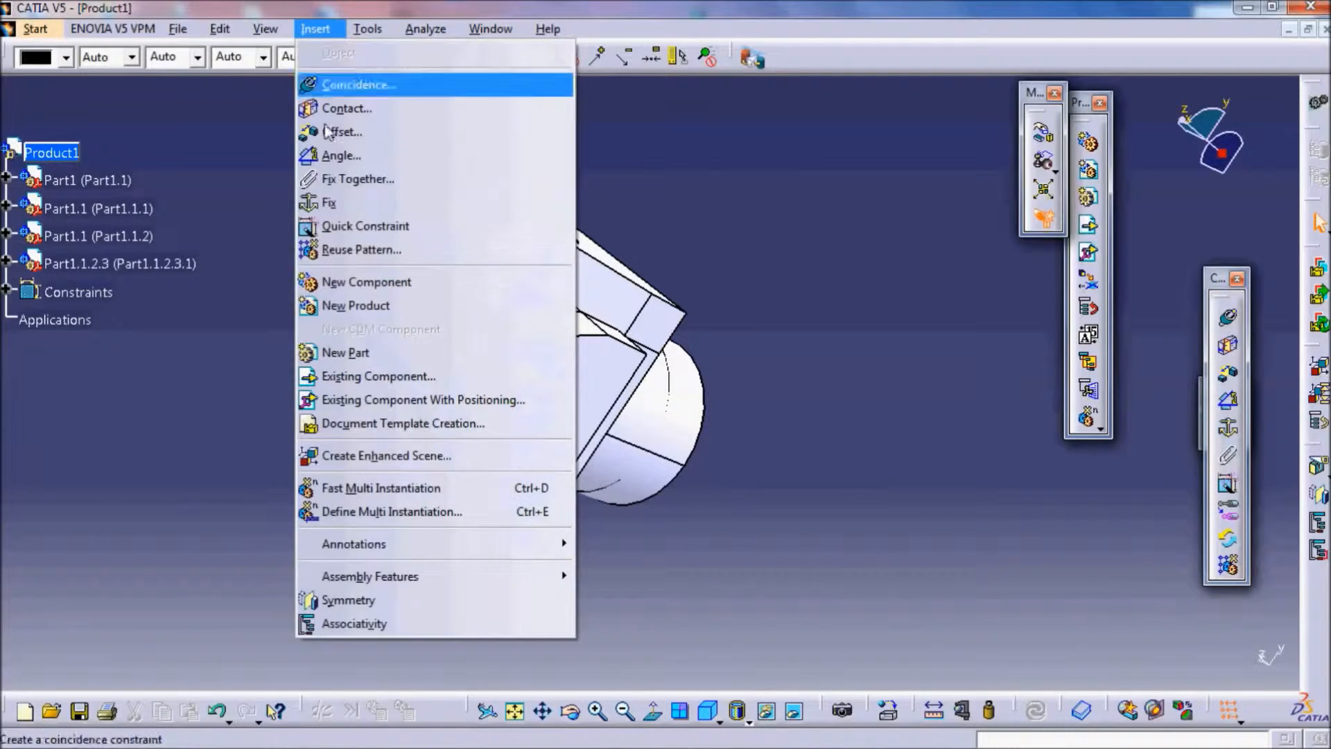
{"action": "left_click", "coordinate": [348, 379]}
{"action": "left_click", "coordinate": [52, 152]}
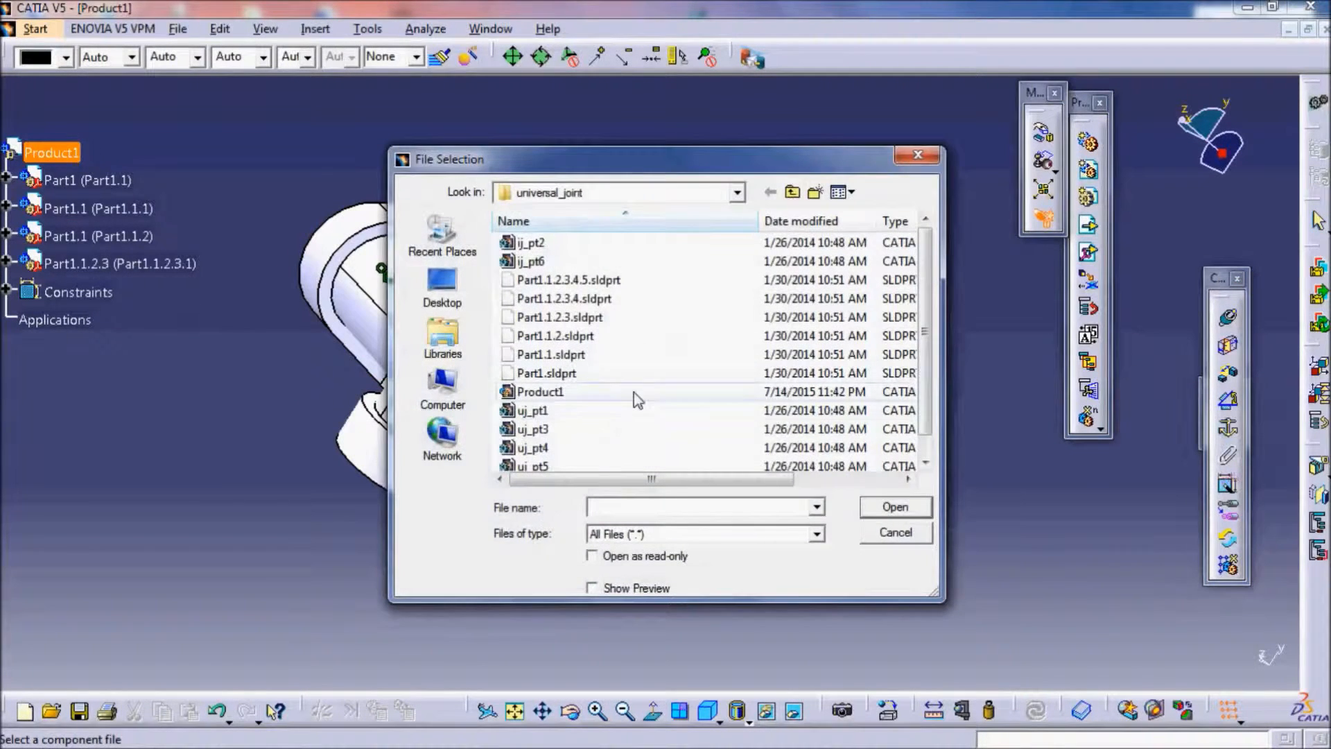
{"action": "left_click", "coordinate": [573, 431]}
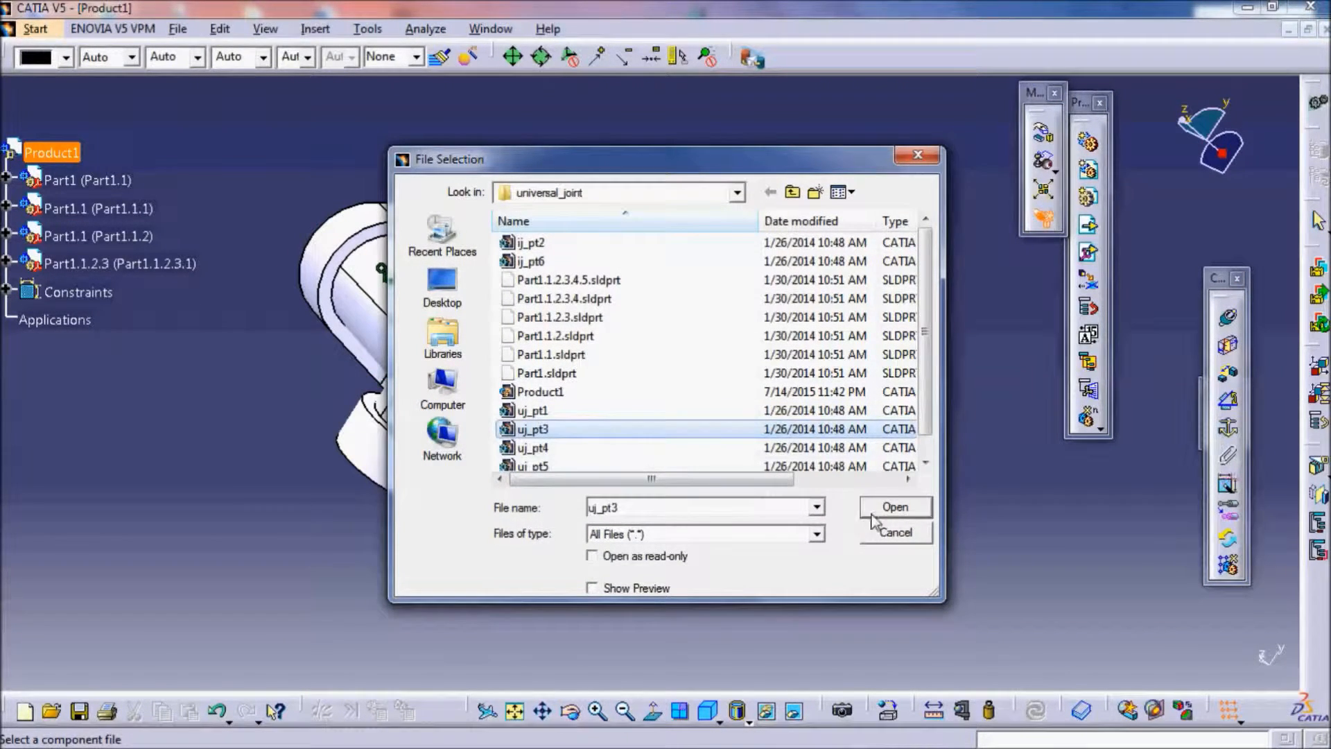
{"action": "left_click", "coordinate": [887, 508]}
Make the second pin's axis coincident with the hole axis of fork Part1.1.1 and update the assembly
{"action": "middle_click_drag", "start_coordinate": [810, 245], "coordinate": [832, 551]}
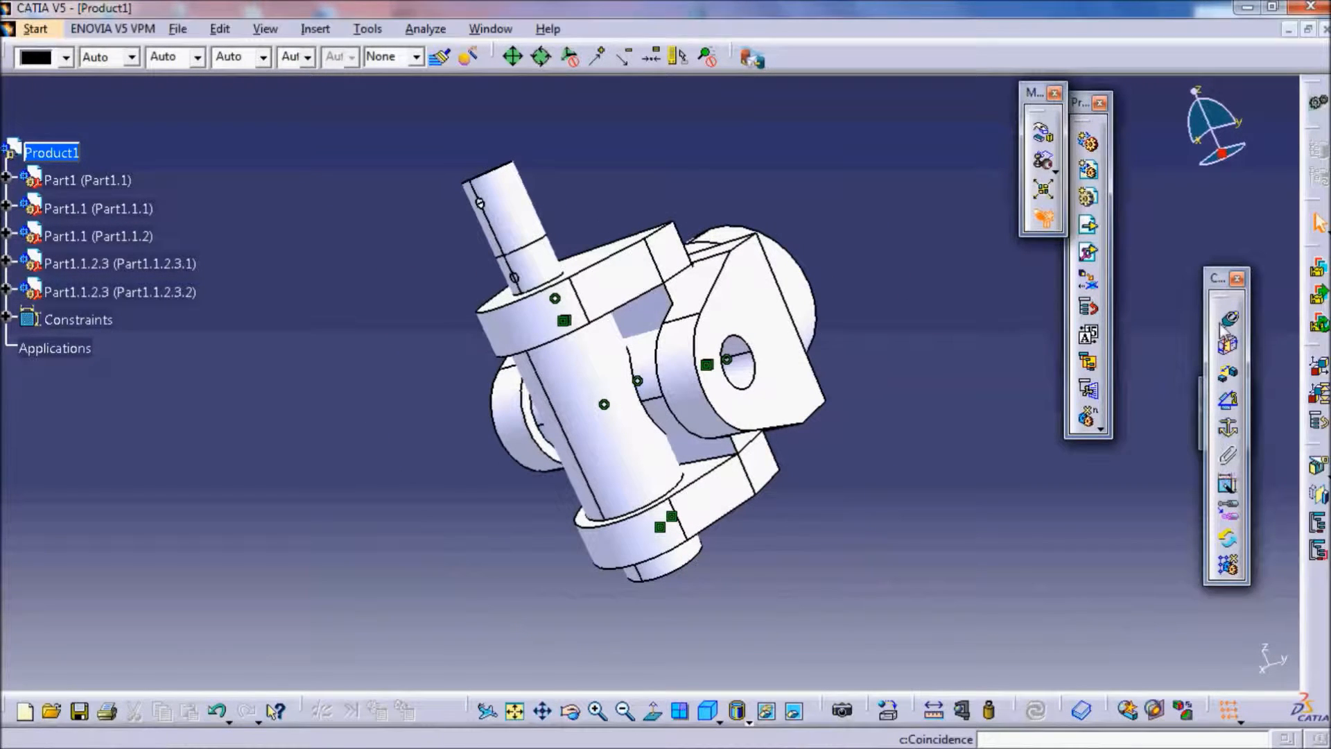
{"action": "left_click", "coordinate": [523, 195]}
{"action": "left_click", "coordinate": [739, 348]}
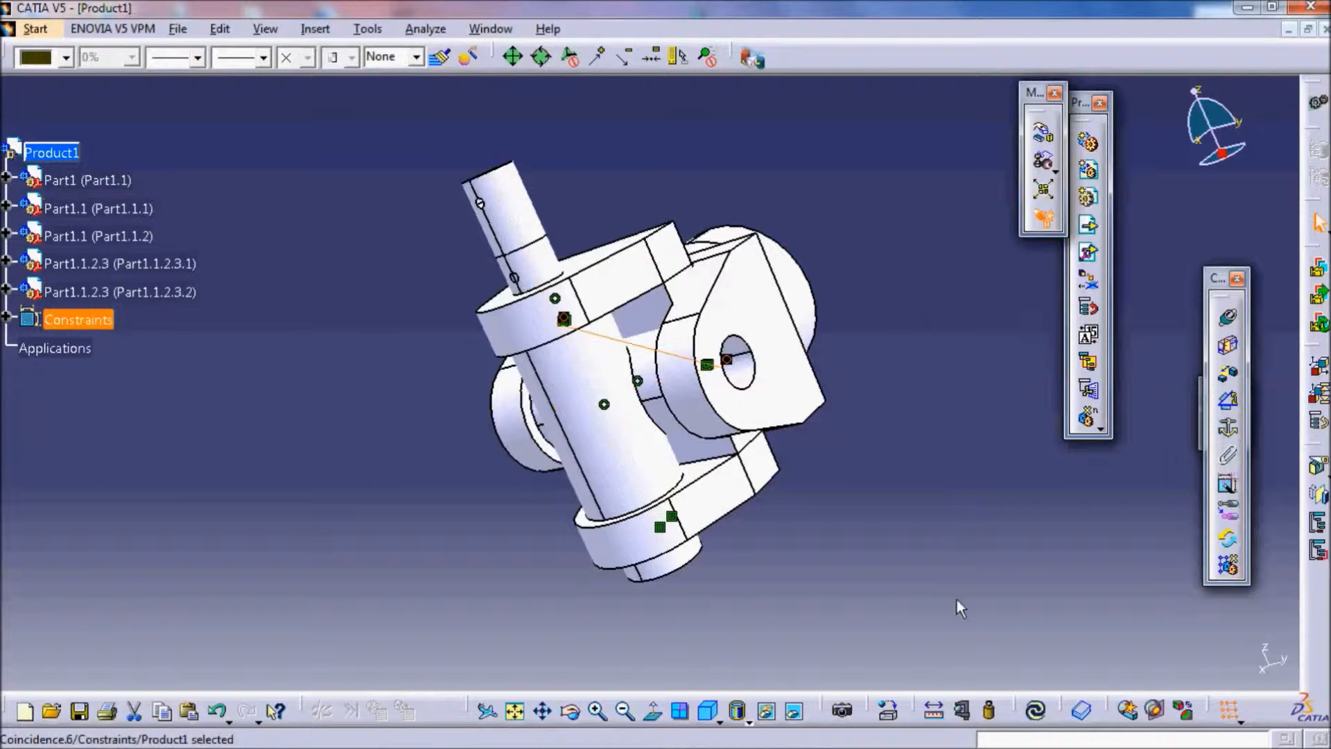
{"action": "left_click", "coordinate": [1036, 714]}
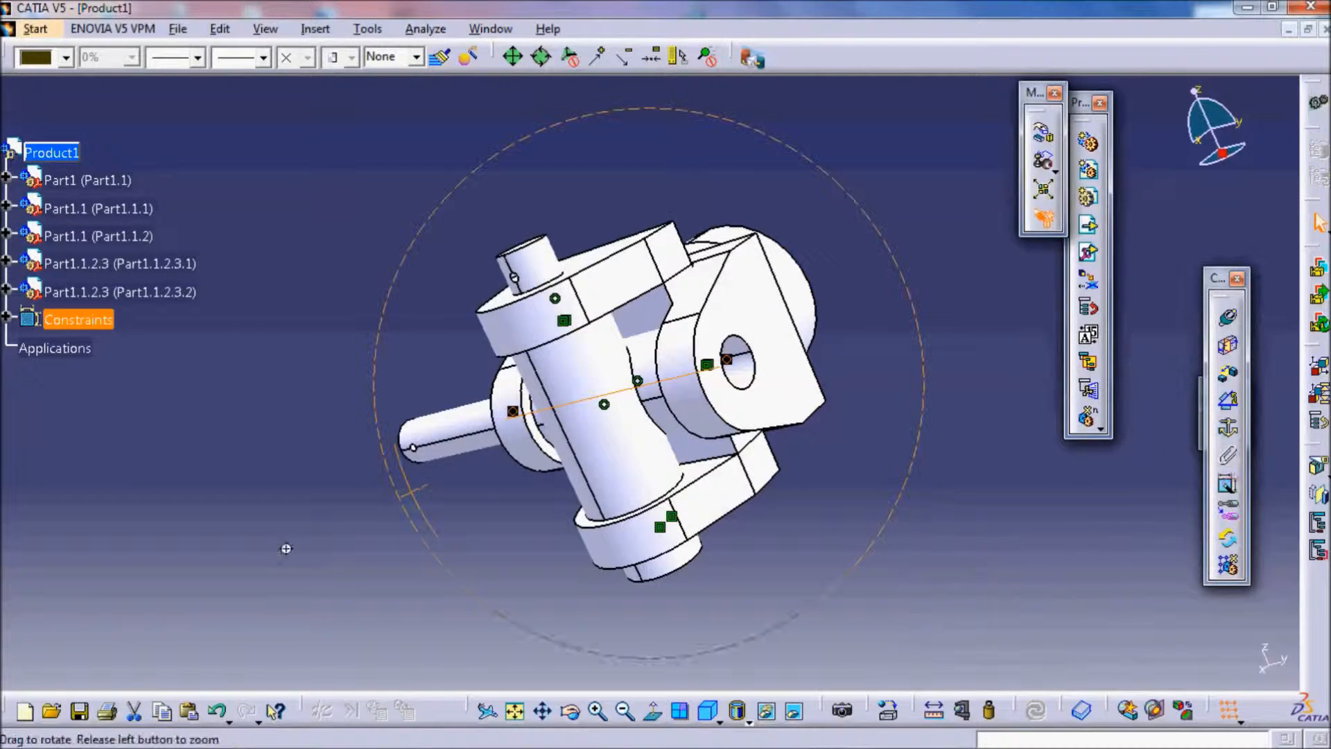
Manipulate the second pin along its own axis through the horizontal bore so its head sits outside fork Part1.1.1
{"action": "middle_click_drag", "start_coordinate": [285, 549], "coordinate": [450, 554]}
{"action": "left_click", "coordinate": [1043, 133]}
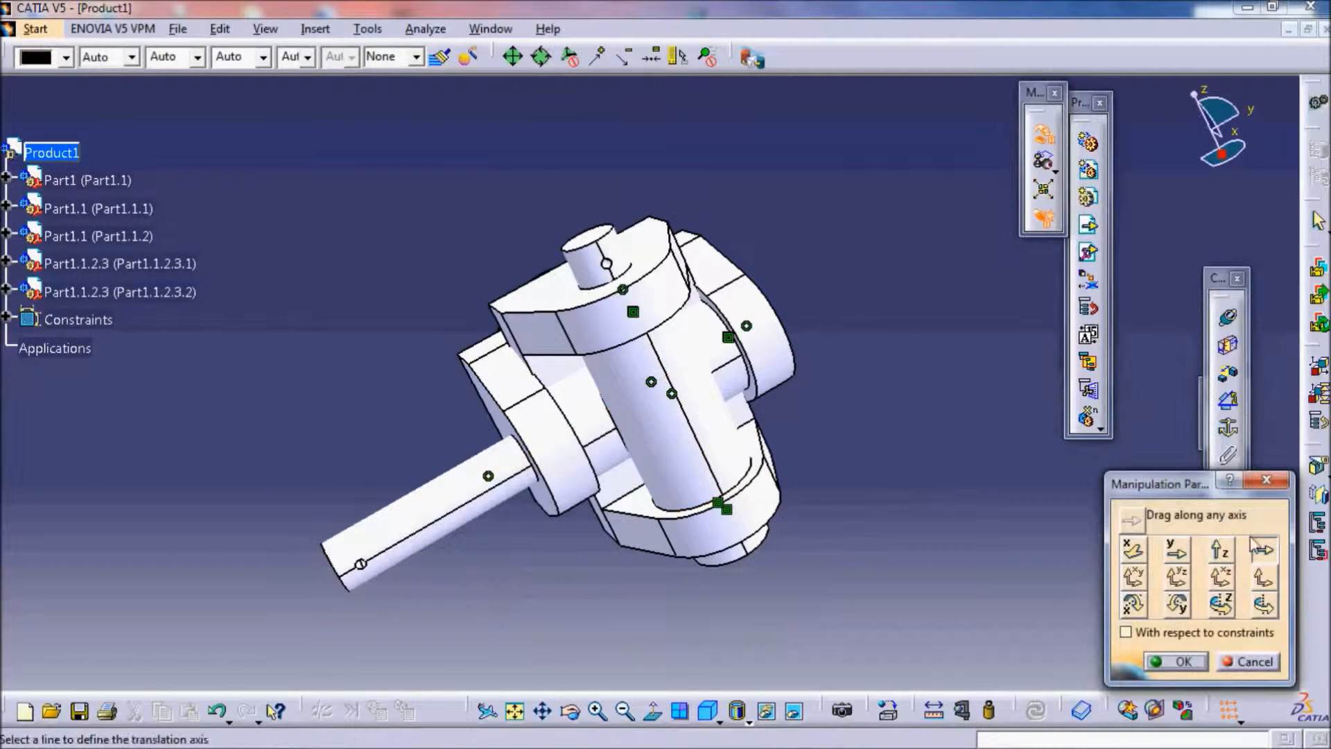
{"action": "left_click", "coordinate": [445, 509]}
{"action": "left_click_drag", "start_coordinate": [445, 508], "coordinate": [638, 404]}
{"action": "left_click", "coordinate": [1196, 666]}
Add a contact constraint between the second pin's head underside and the outer face of fork Part1.1.1, and update the assembly
{"action": "left_click", "coordinate": [1227, 345]}
{"action": "middle_click_drag", "start_coordinate": [909, 392], "coordinate": [839, 390]}
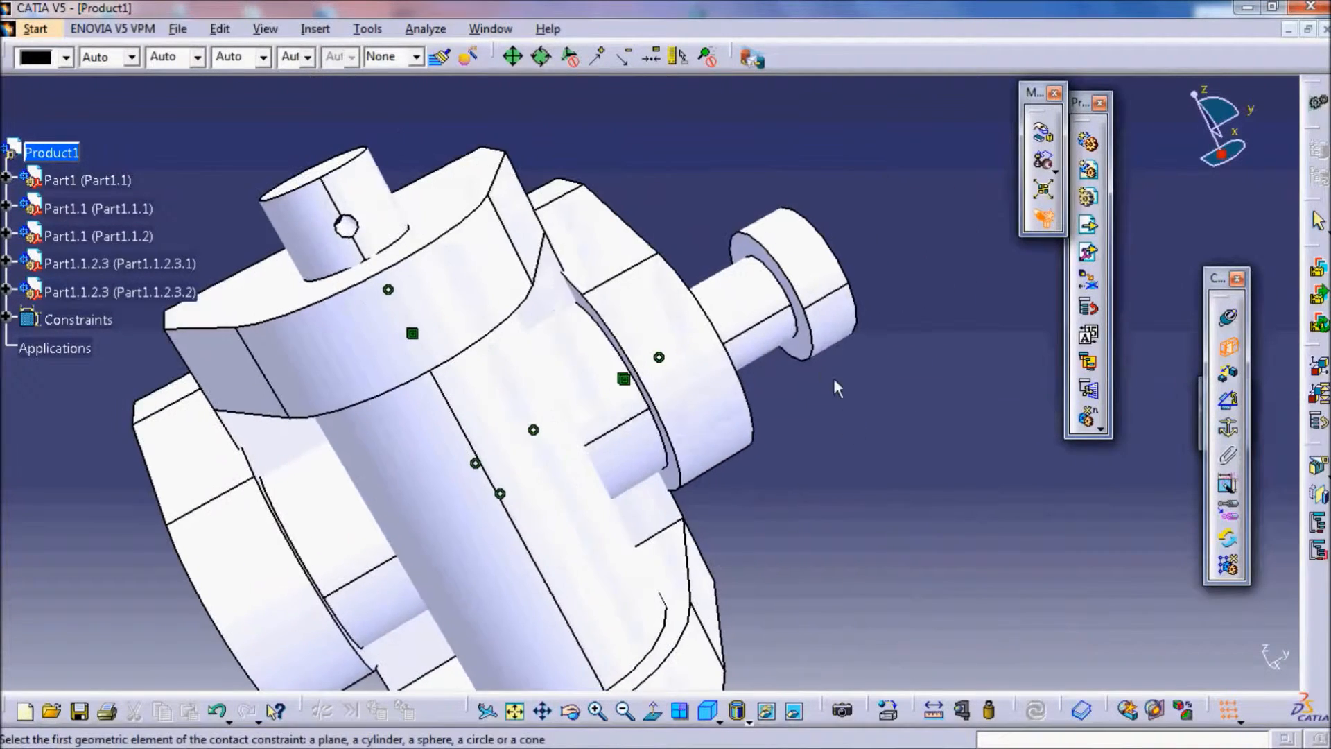
{"action": "middle_click_drag", "start_coordinate": [863, 272], "coordinate": [776, 416]}
{"action": "left_click", "coordinate": [777, 416]}
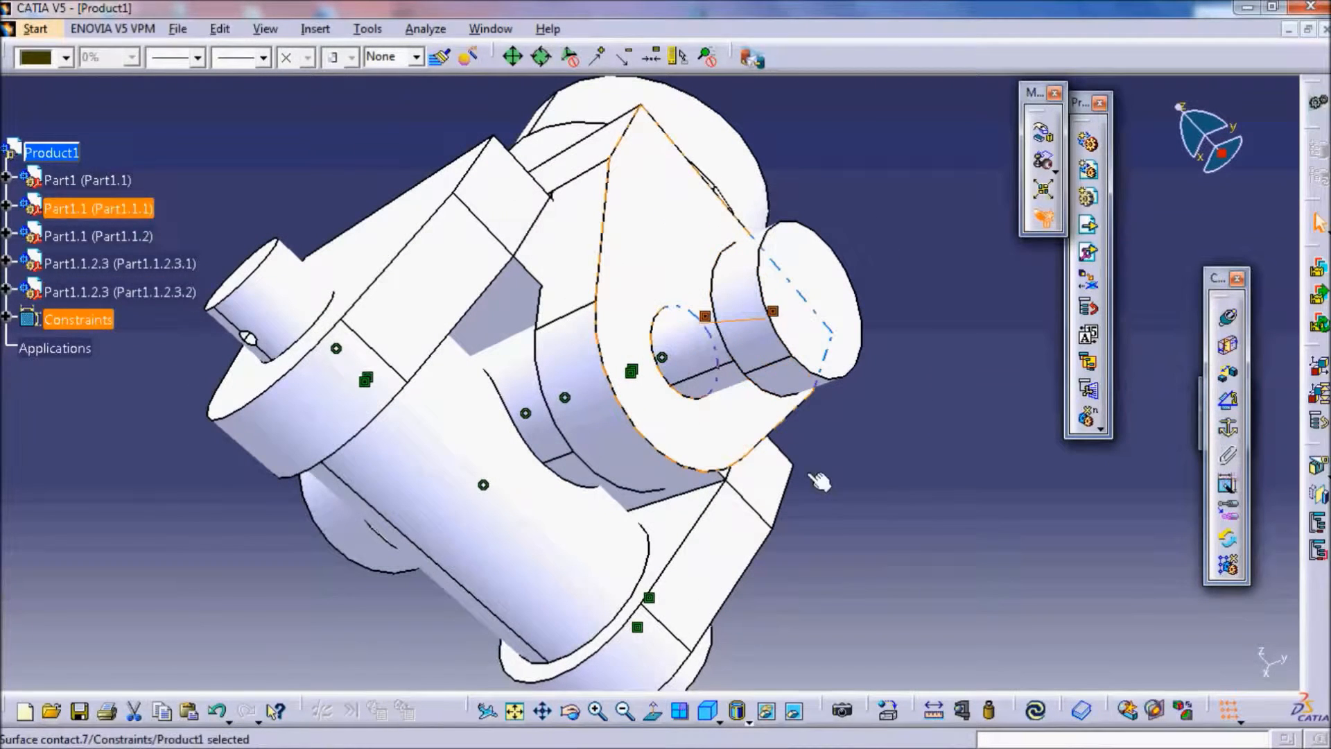
{"action": "left_click", "coordinate": [1038, 713]}
Insert the existing component uj_pt4 into Product1
{"action": "middle_click_drag", "start_coordinate": [259, 594], "coordinate": [413, 7]}
{"action": "left_click", "coordinate": [316, 28]}
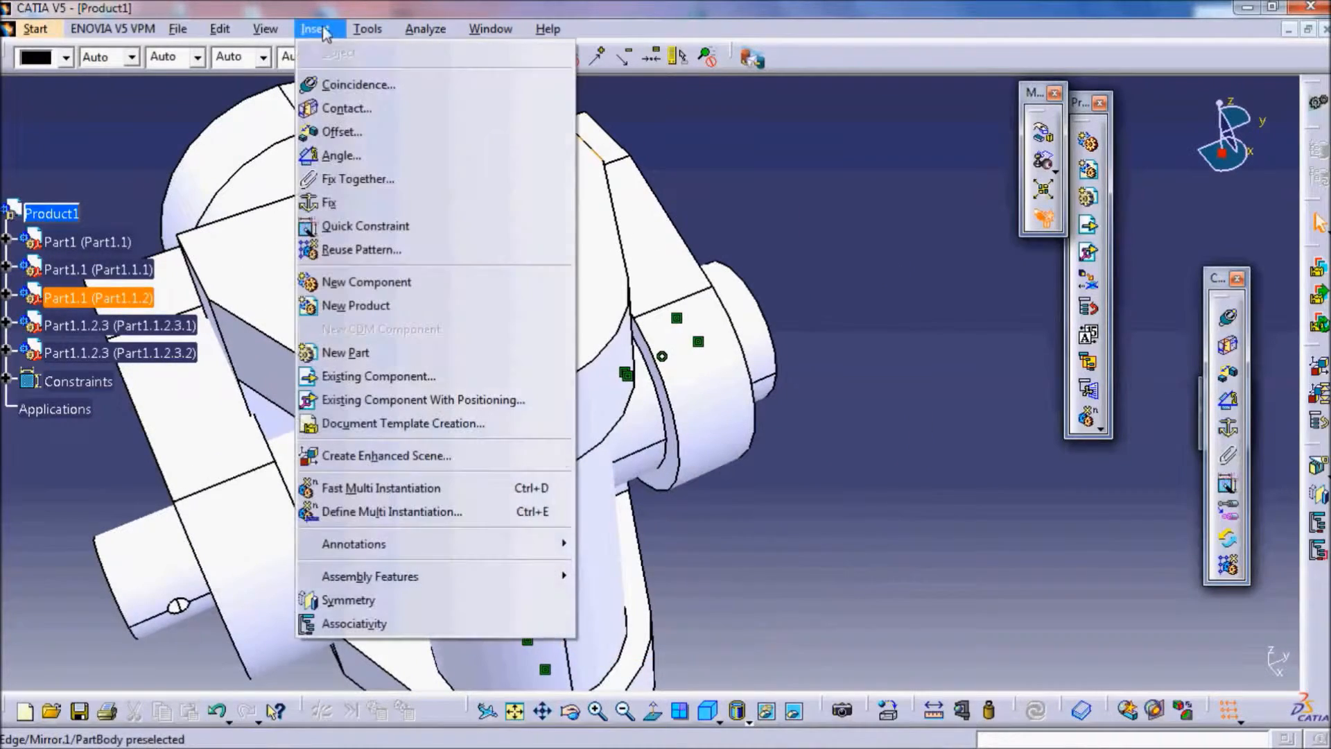
{"action": "left_click", "coordinate": [392, 378]}
{"action": "left_click", "coordinate": [52, 213]}
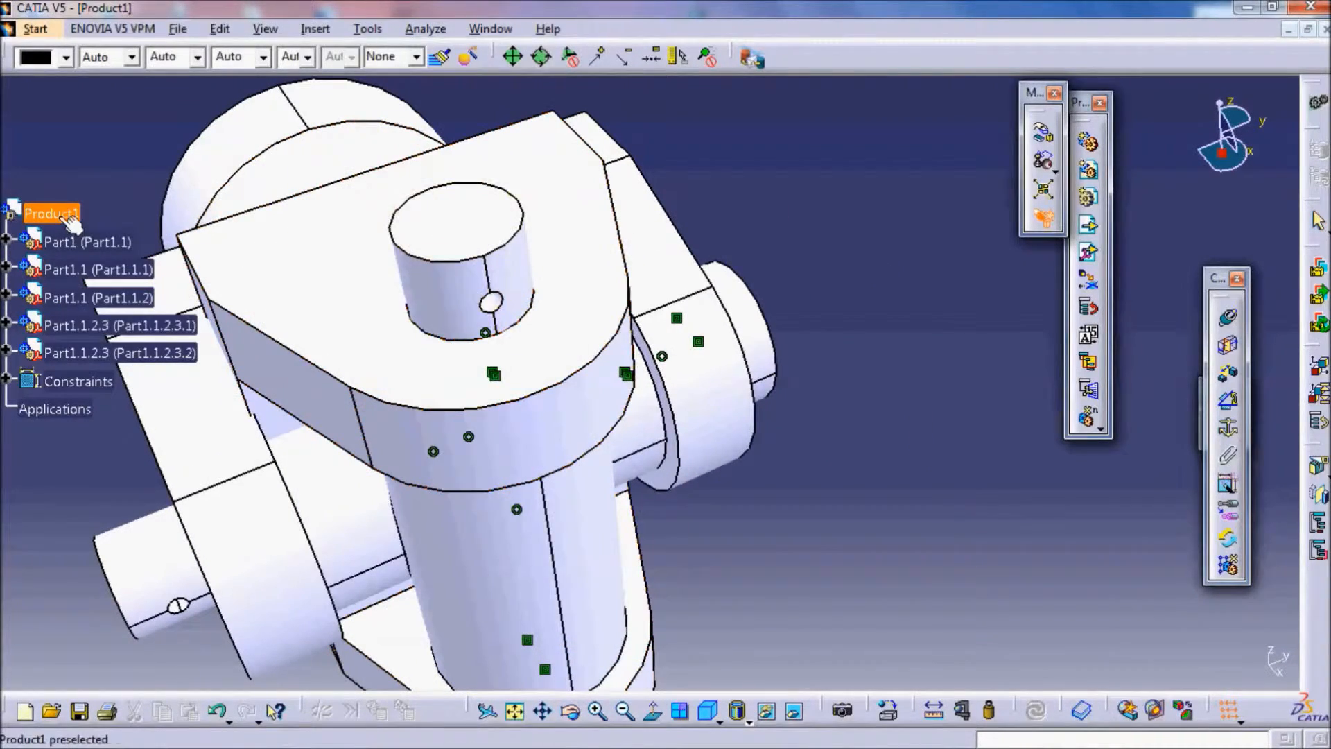
{"action": "left_click", "coordinate": [570, 448]}
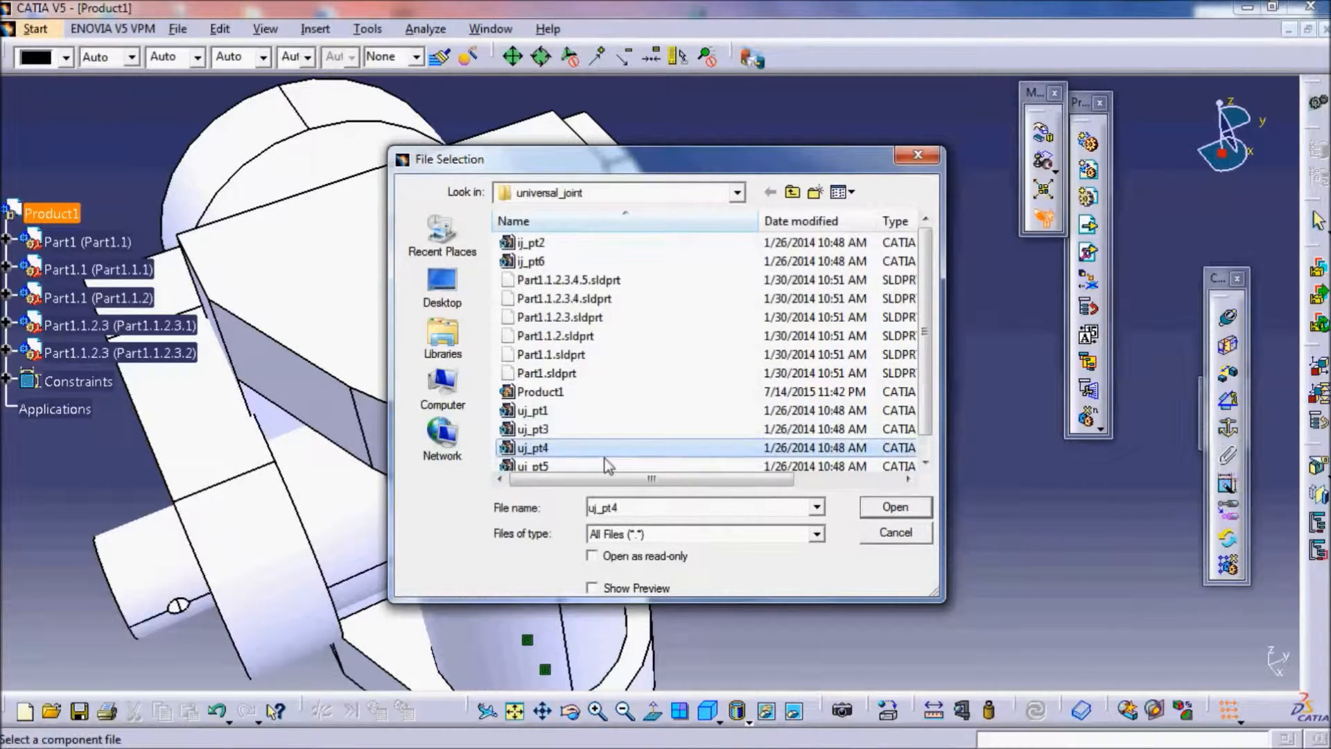
{"action": "left_click", "coordinate": [895, 507]}
Manipulate the forks and the cross along the X axis away from the pins, and update the assembly
{"action": "middle_click_drag", "start_coordinate": [882, 409], "coordinate": [1017, 420]}
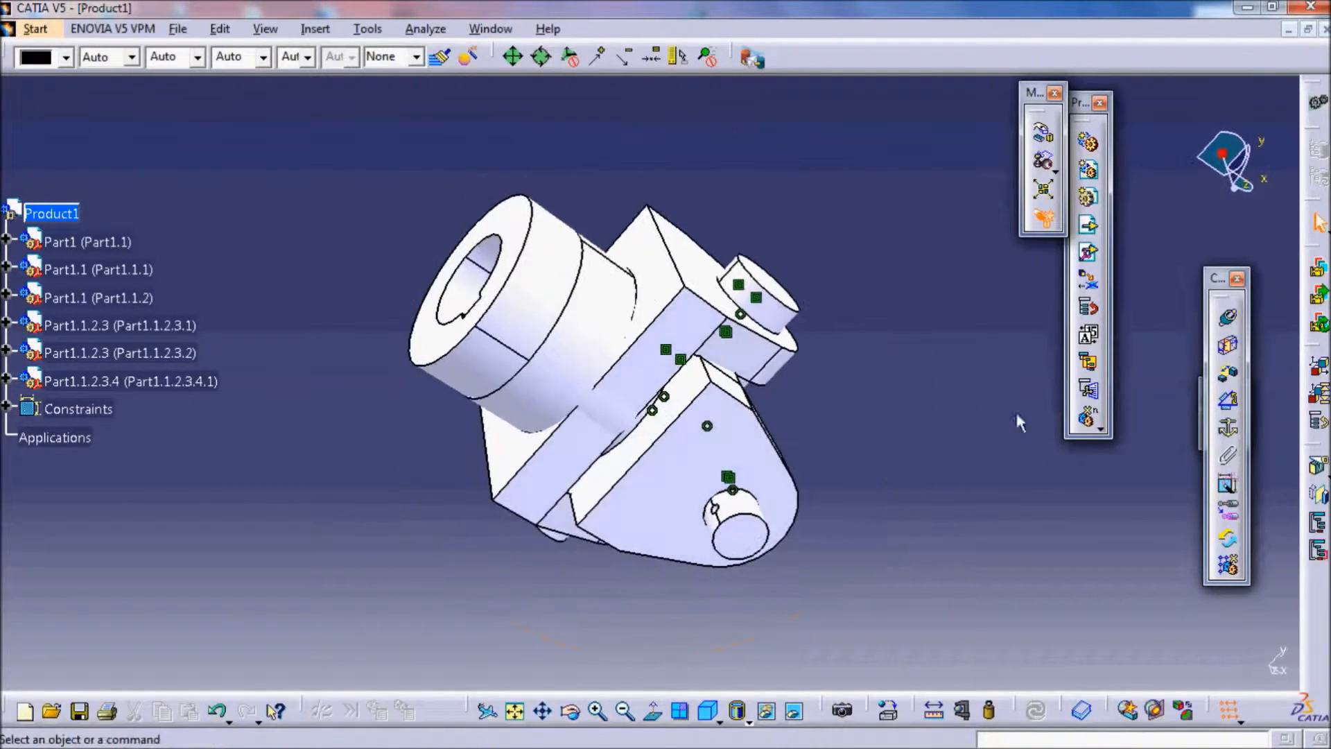
{"action": "left_click", "coordinate": [1052, 142]}
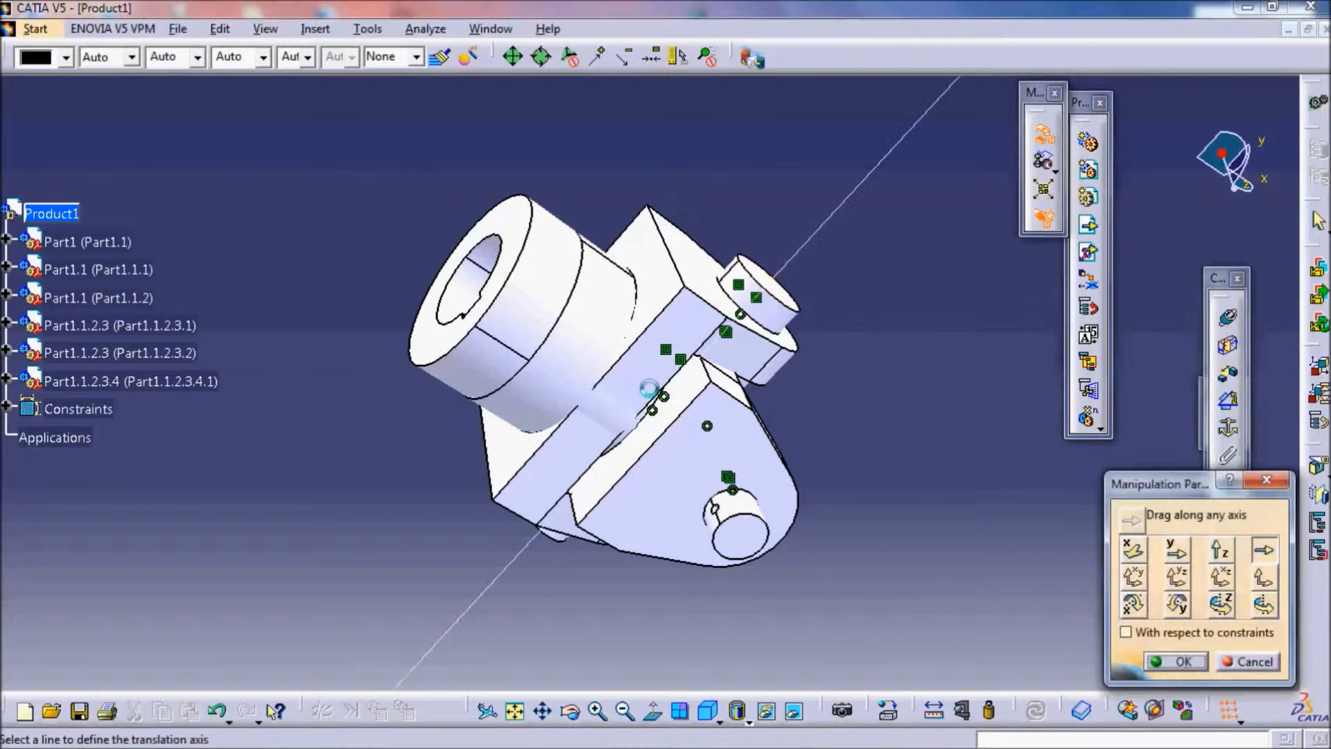
{"action": "left_click", "coordinate": [1133, 549]}
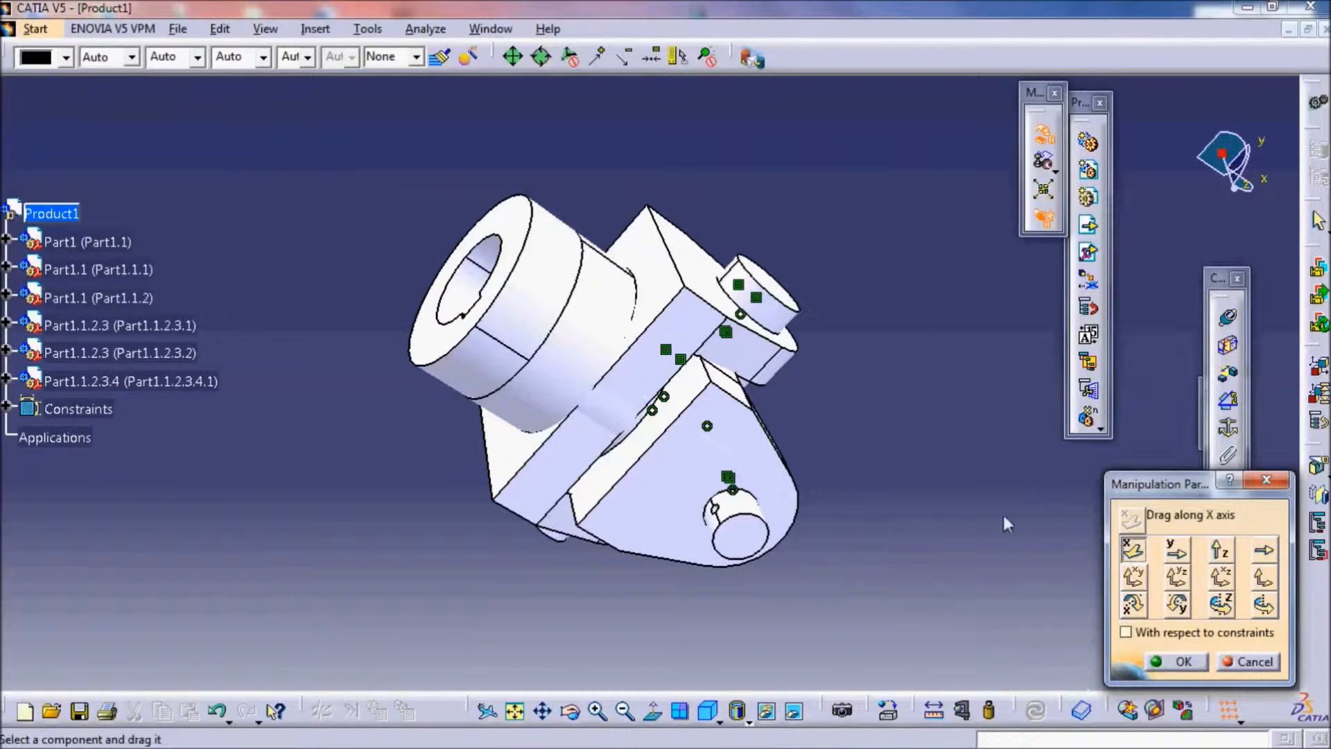
{"action": "left_click_drag", "start_coordinate": [627, 425], "coordinate": [180, 160]}
{"action": "middle_click_drag", "start_coordinate": [388, 424], "coordinate": [669, 237]}
{"action": "left_click_drag", "start_coordinate": [671, 236], "coordinate": [388, 686]}
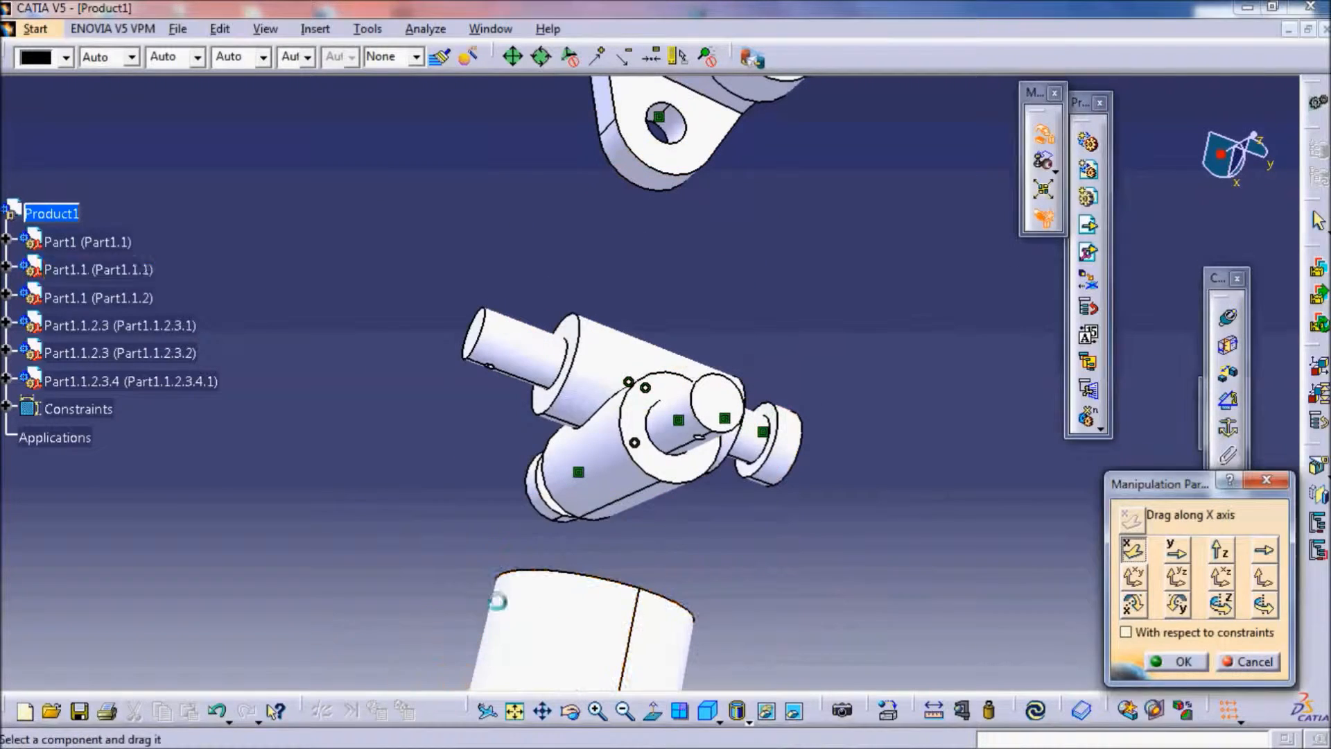
{"action": "left_click_drag", "start_coordinate": [610, 624], "coordinate": [624, 693]}
{"action": "left_click_drag", "start_coordinate": [548, 471], "coordinate": [779, 133]}
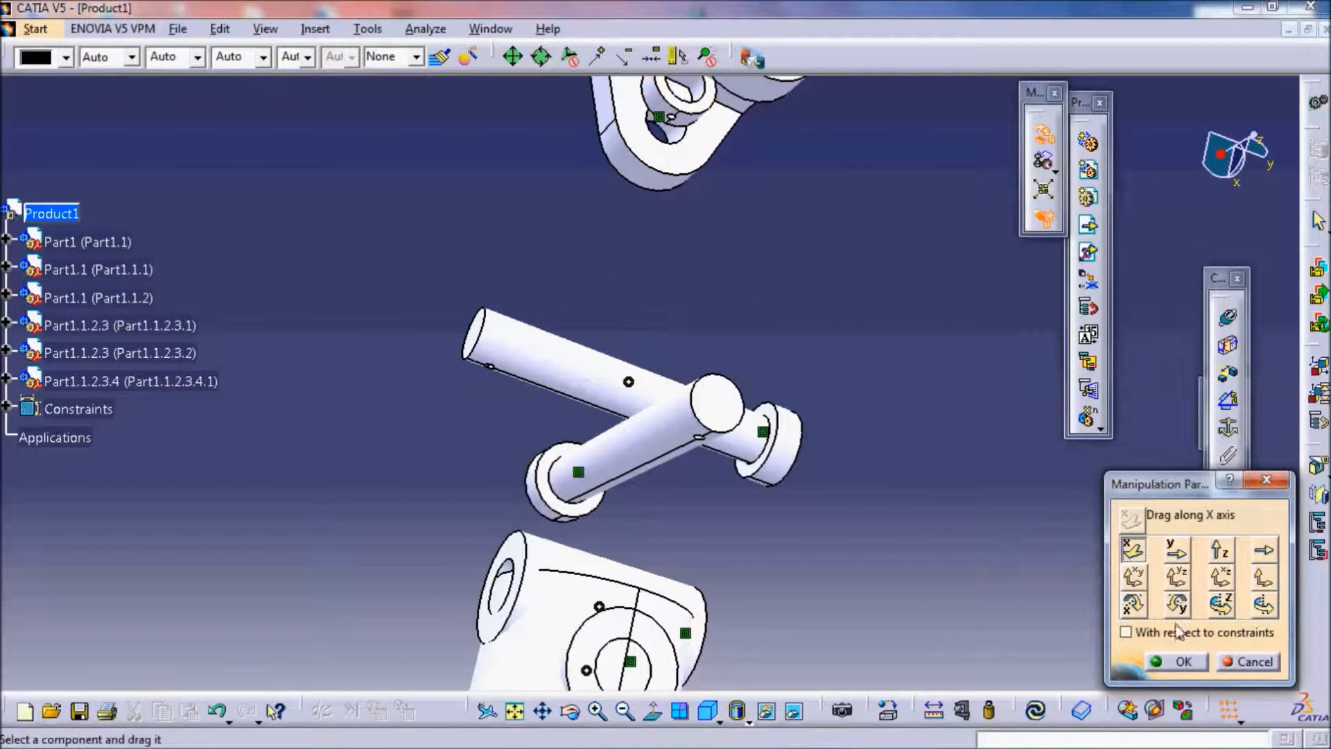
{"action": "left_click", "coordinate": [1183, 662]}
{"action": "left_click", "coordinate": [1036, 710]}
Make the axis of the displaced pin coincident with the cross's matching bore axis and update the assembly
{"action": "middle_click_drag", "start_coordinate": [773, 318], "coordinate": [921, 430]}
{"action": "left_click", "coordinate": [1227, 317]}
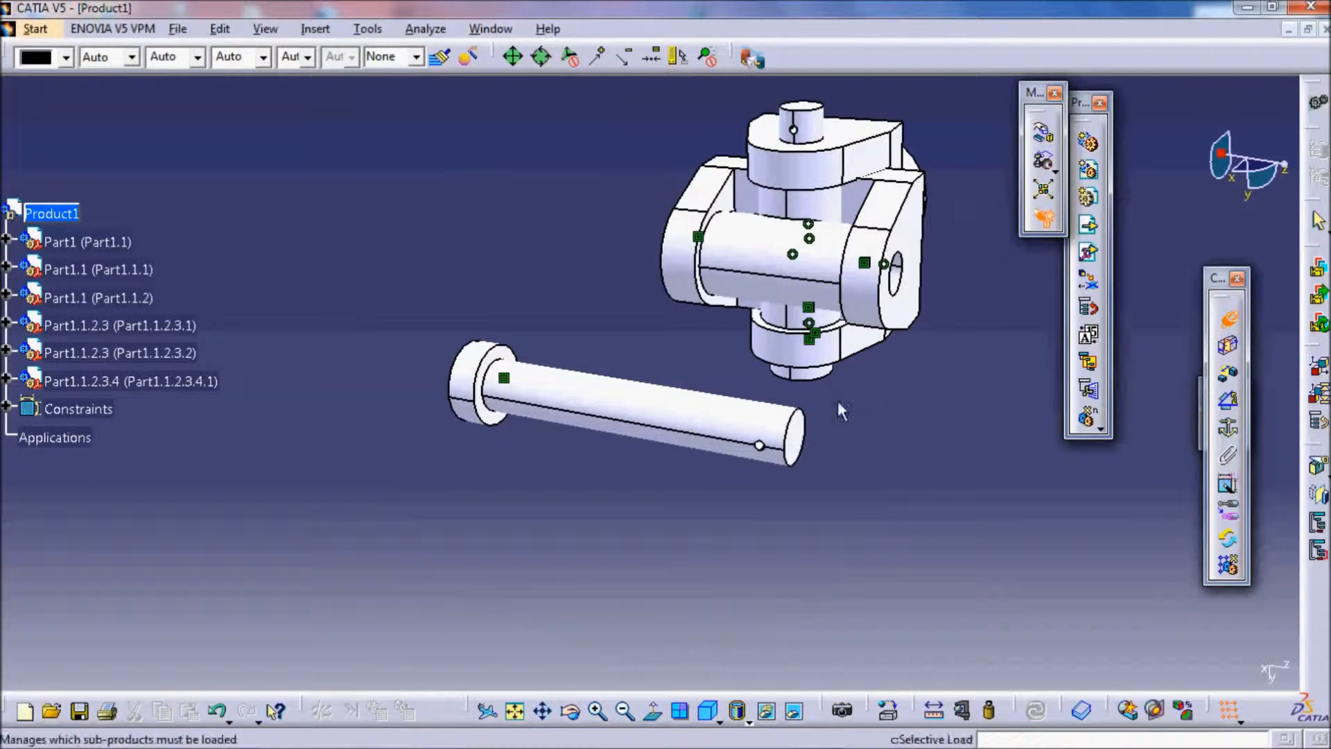
{"action": "left_click", "coordinate": [644, 402]}
{"action": "left_click", "coordinate": [763, 274]}
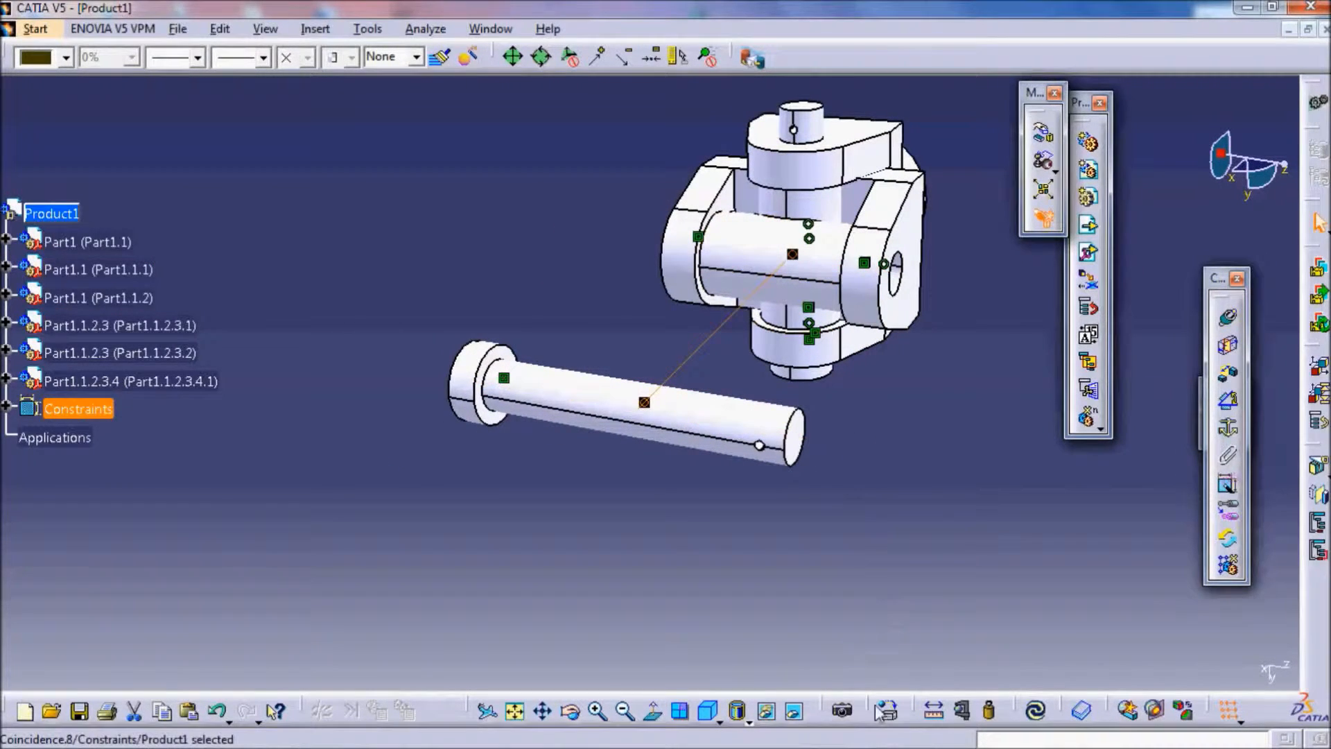
{"action": "left_click", "coordinate": [1037, 711]}
Manipulate the joint parts along the X and Y axes until ring Part1.1.2.3.4 lies clear of the joint, and update the assembly
{"action": "middle_click_drag", "start_coordinate": [551, 392], "coordinate": [922, 443]}
{"action": "middle_click_drag", "start_coordinate": [261, 365], "coordinate": [867, 436]}
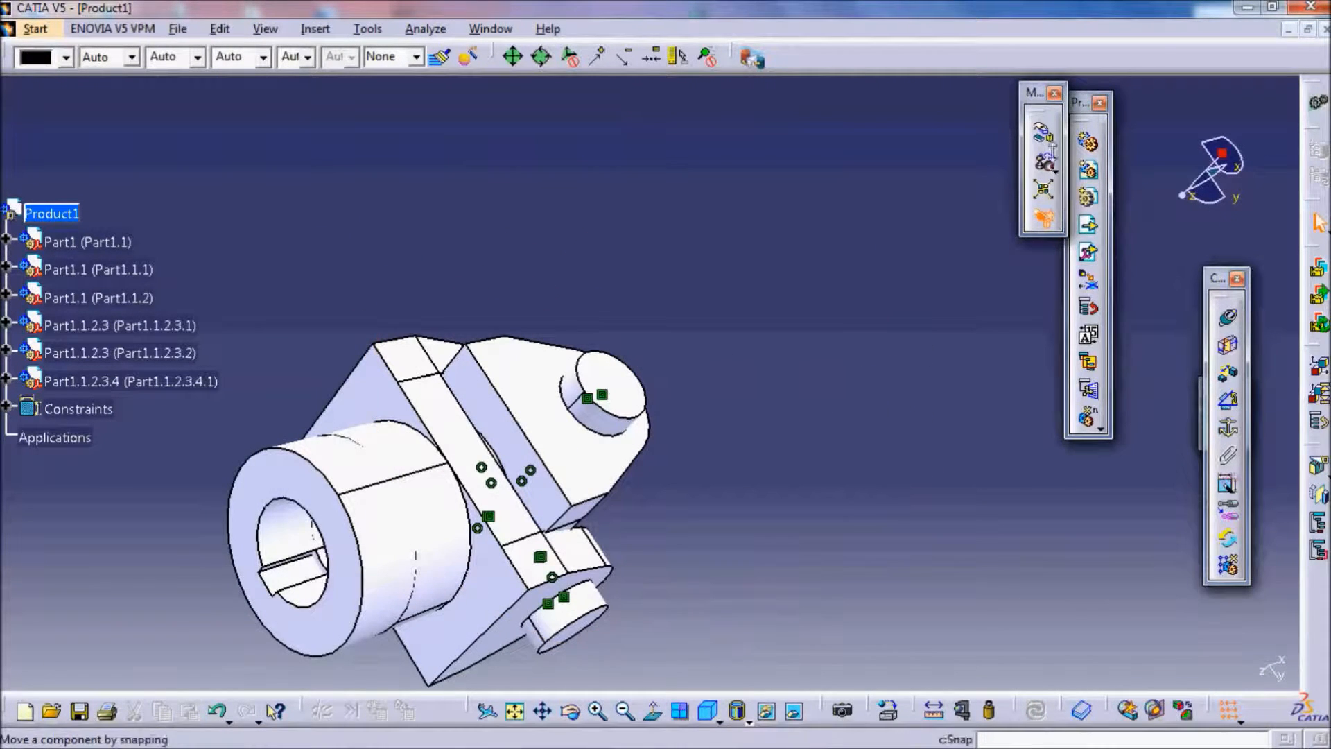
{"action": "left_click", "coordinate": [1041, 135]}
{"action": "left_click_drag", "start_coordinate": [430, 576], "coordinate": [630, 476]}
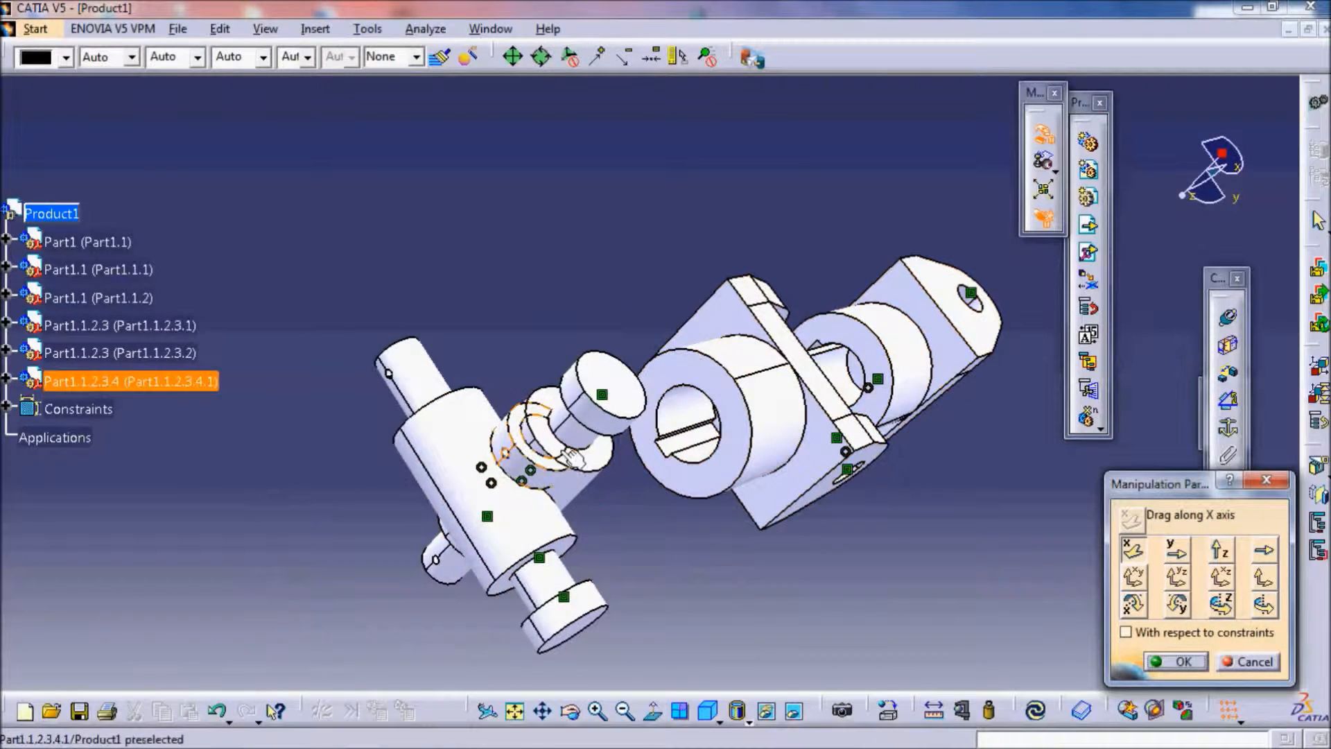
{"action": "left_click_drag", "start_coordinate": [614, 397], "coordinate": [860, 333]}
{"action": "left_click_drag", "start_coordinate": [592, 475], "coordinate": [804, 423]}
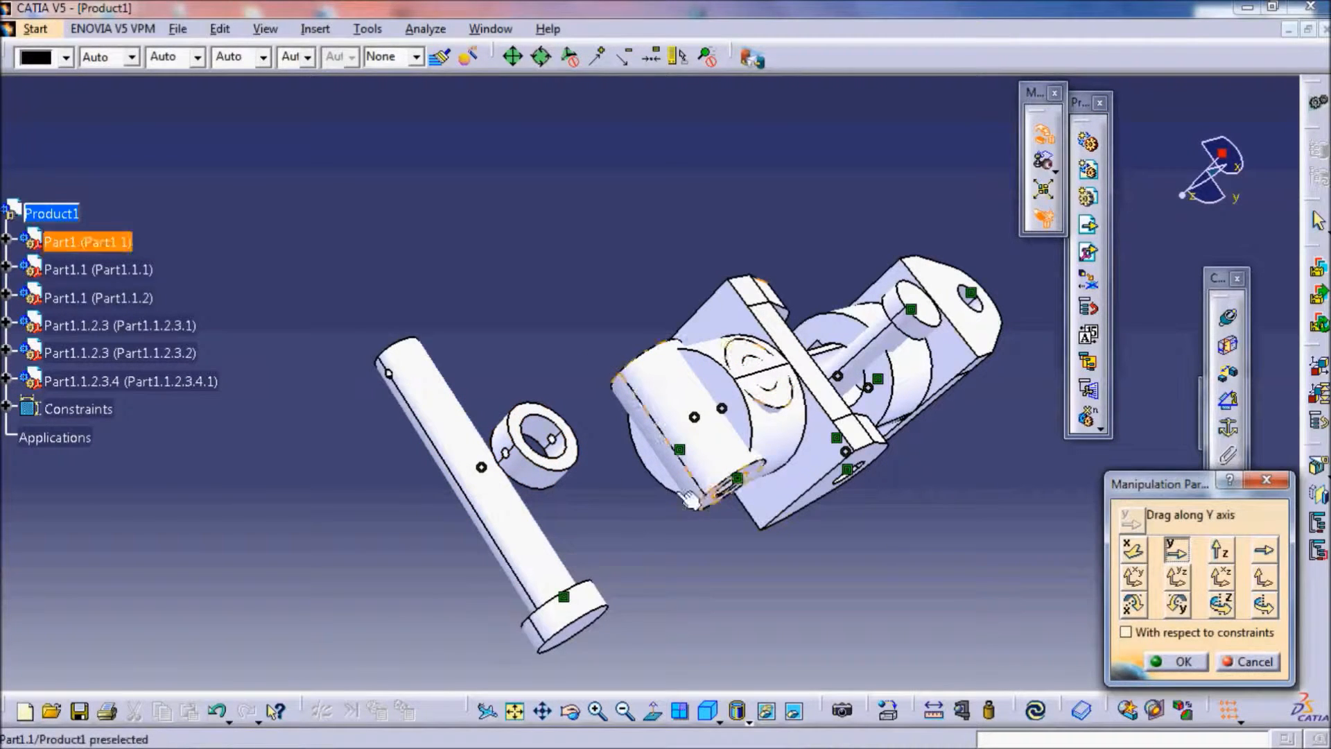
{"action": "left_click_drag", "start_coordinate": [594, 490], "coordinate": [762, 666]}
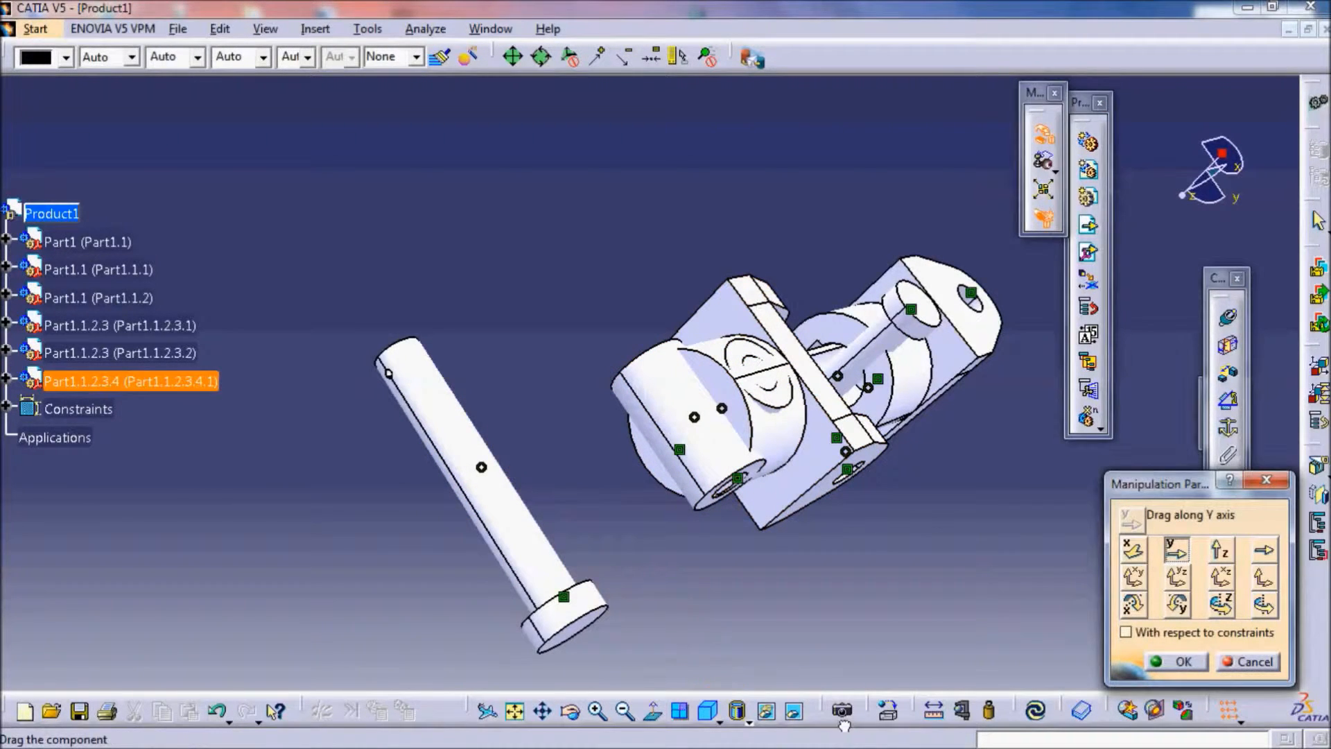
{"action": "left_click", "coordinate": [1178, 661]}
{"action": "left_click", "coordinate": [1034, 710]}
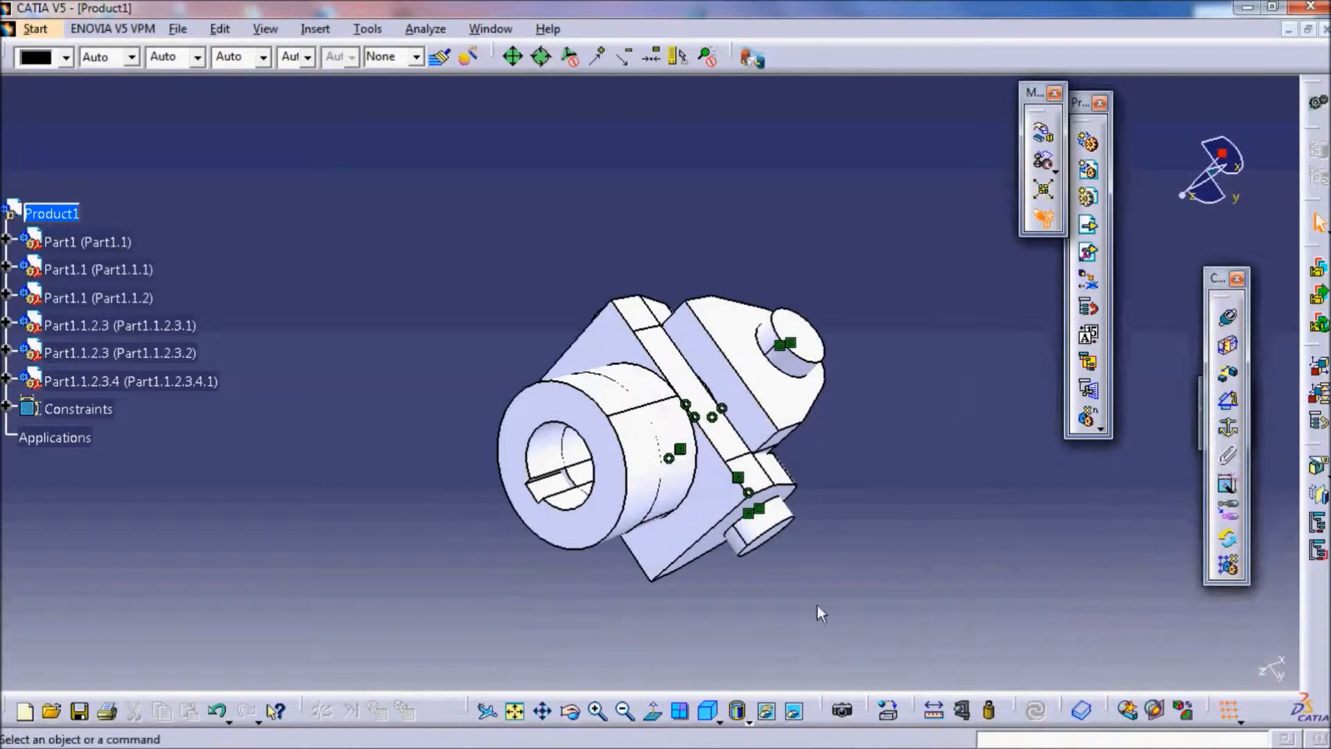
{"action": "middle_click_drag", "start_coordinate": [816, 603], "coordinate": [447, 302]}
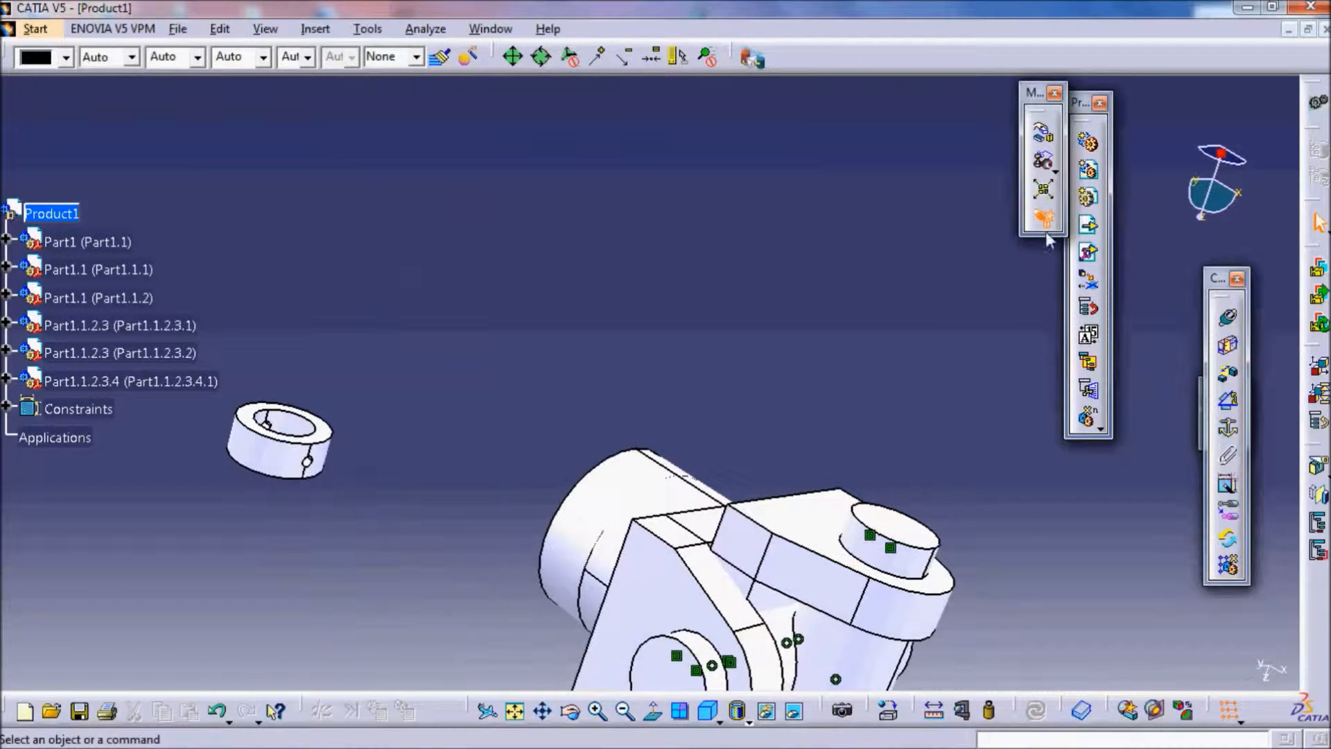
{"action": "left_click", "coordinate": [1043, 131]}
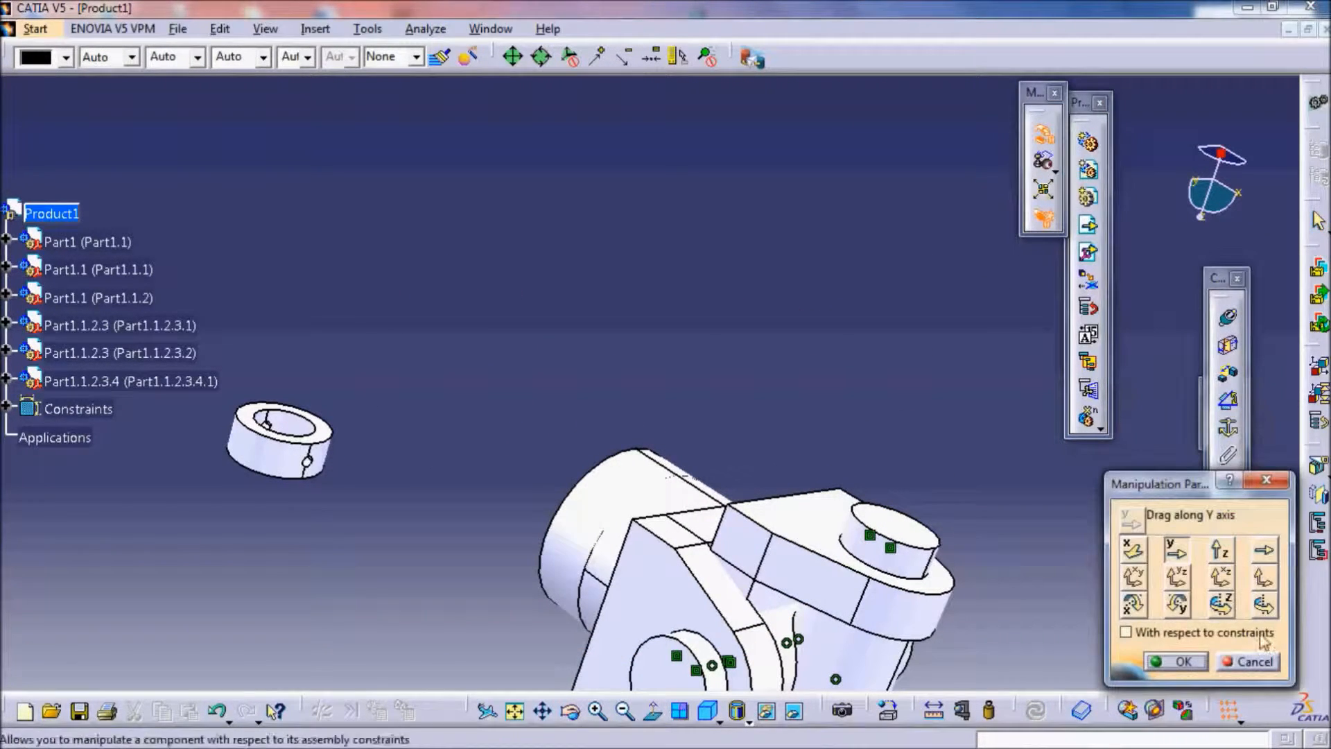
{"action": "left_click", "coordinate": [884, 556]}
{"action": "left_click_drag", "start_coordinate": [783, 536], "coordinate": [1027, 617]}
{"action": "left_click", "coordinate": [1191, 662]}
Make the ring's axis coincident with the axis of the pin through fork Part1.1.2, and undo the position update
{"action": "middle_click_drag", "start_coordinate": [882, 487], "coordinate": [657, 194]}
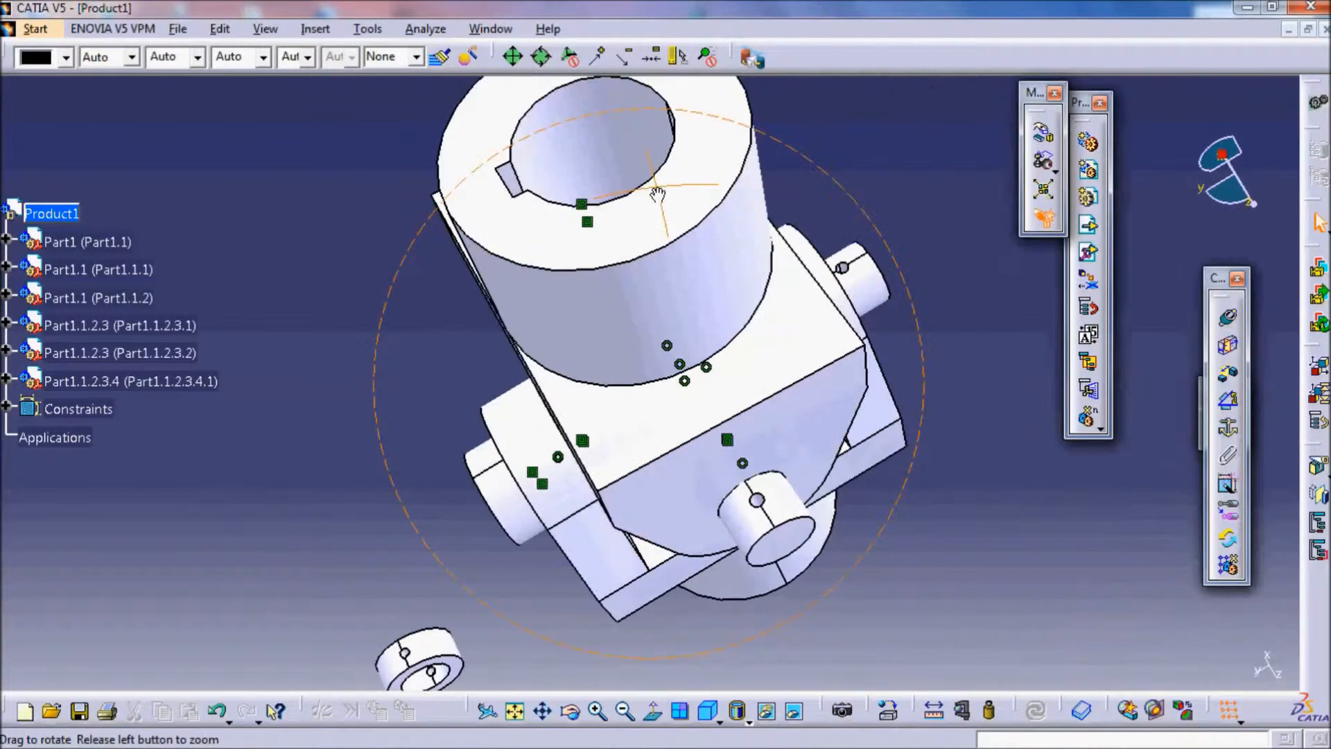
{"action": "left_click", "coordinate": [1231, 320]}
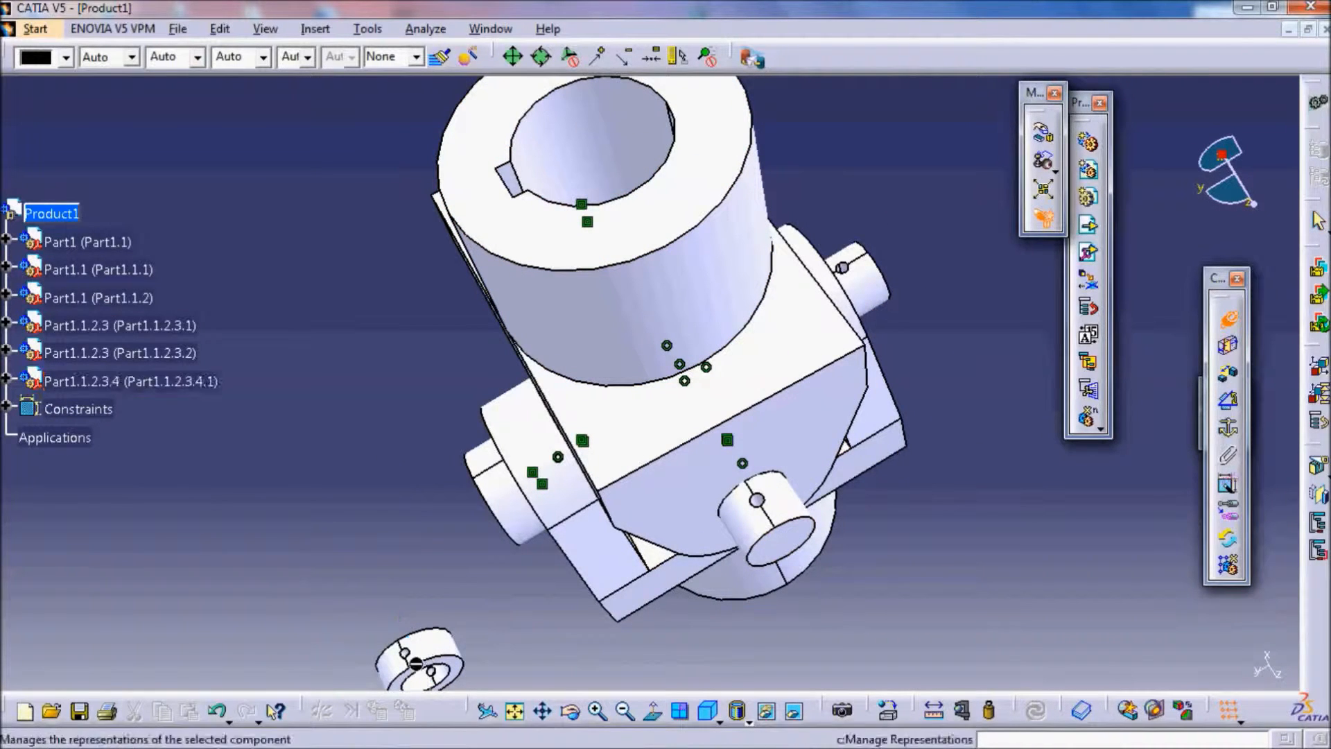
{"action": "left_click", "coordinate": [774, 517]}
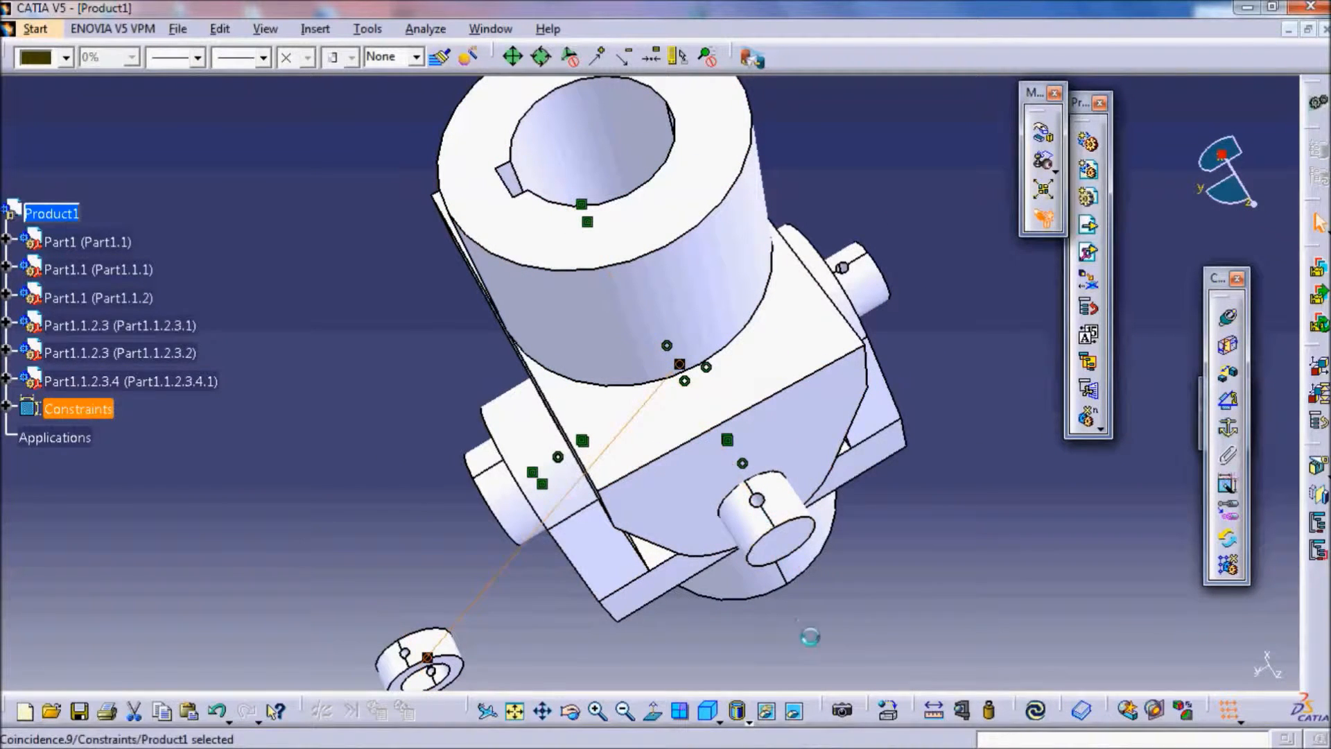
{"action": "left_click", "coordinate": [1034, 710]}
{"action": "middle_click_drag", "start_coordinate": [386, 381], "coordinate": [634, 313]}
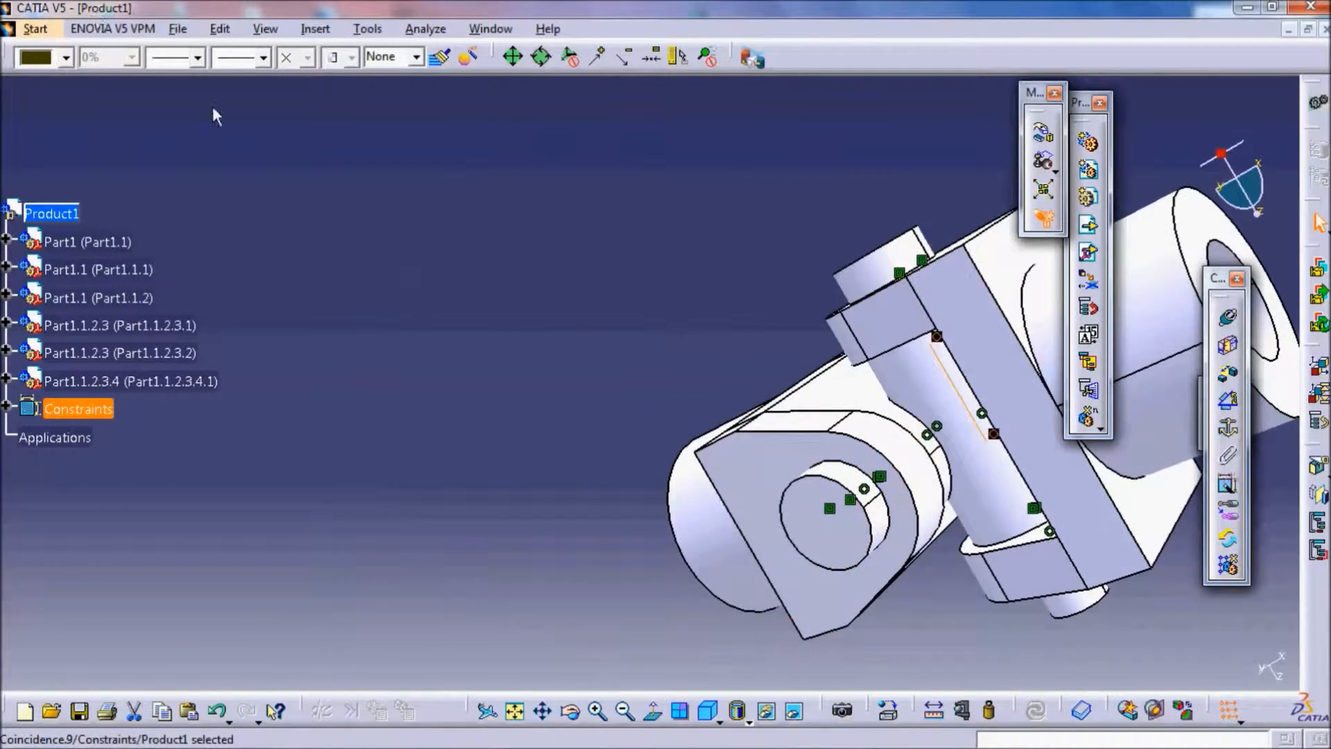
{"action": "left_click", "coordinate": [219, 713]}
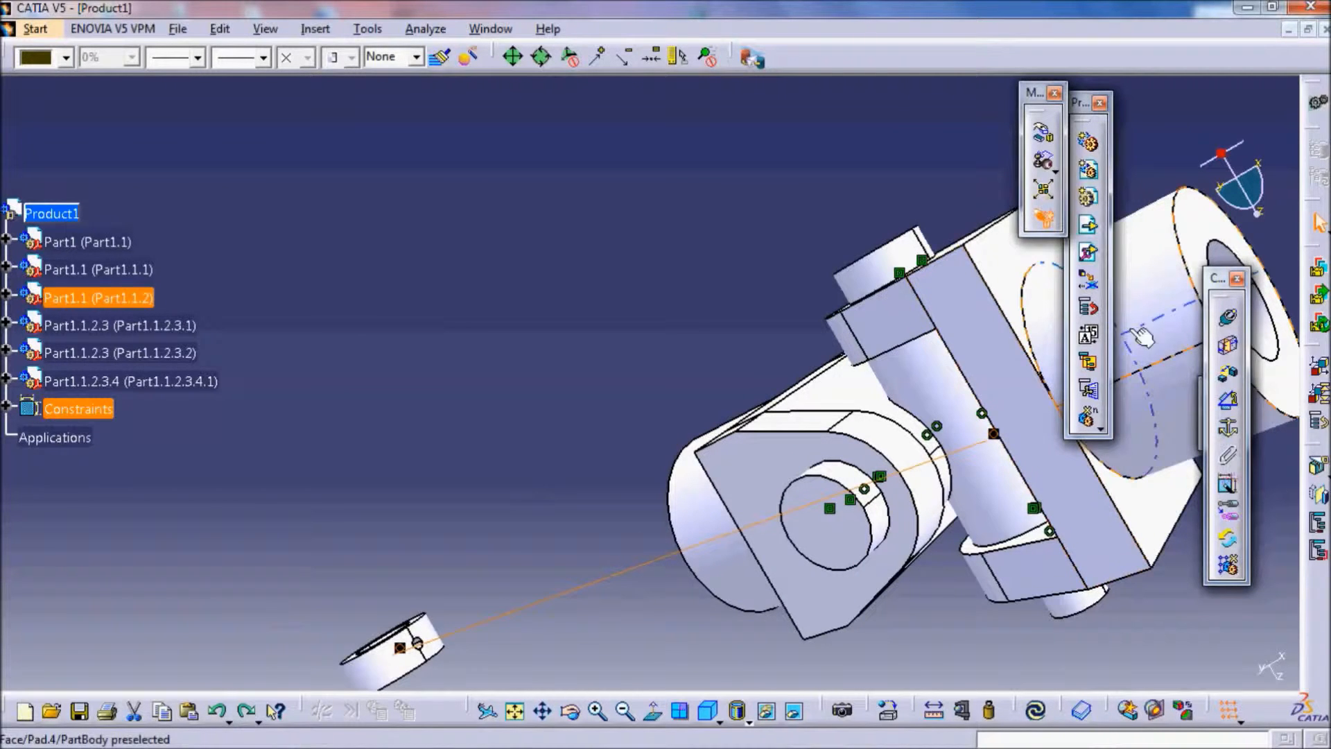
Add a contact constraint between the ring's flat end face and the outer face of fork Part1.1.2, and update the assembly
{"action": "left_click", "coordinate": [1238, 347]}
{"action": "middle_click_drag", "start_coordinate": [351, 467], "coordinate": [707, 429]}
{"action": "middle_click_drag", "start_coordinate": [962, 521], "coordinate": [414, 424]}
{"action": "left_click", "coordinate": [414, 425]}
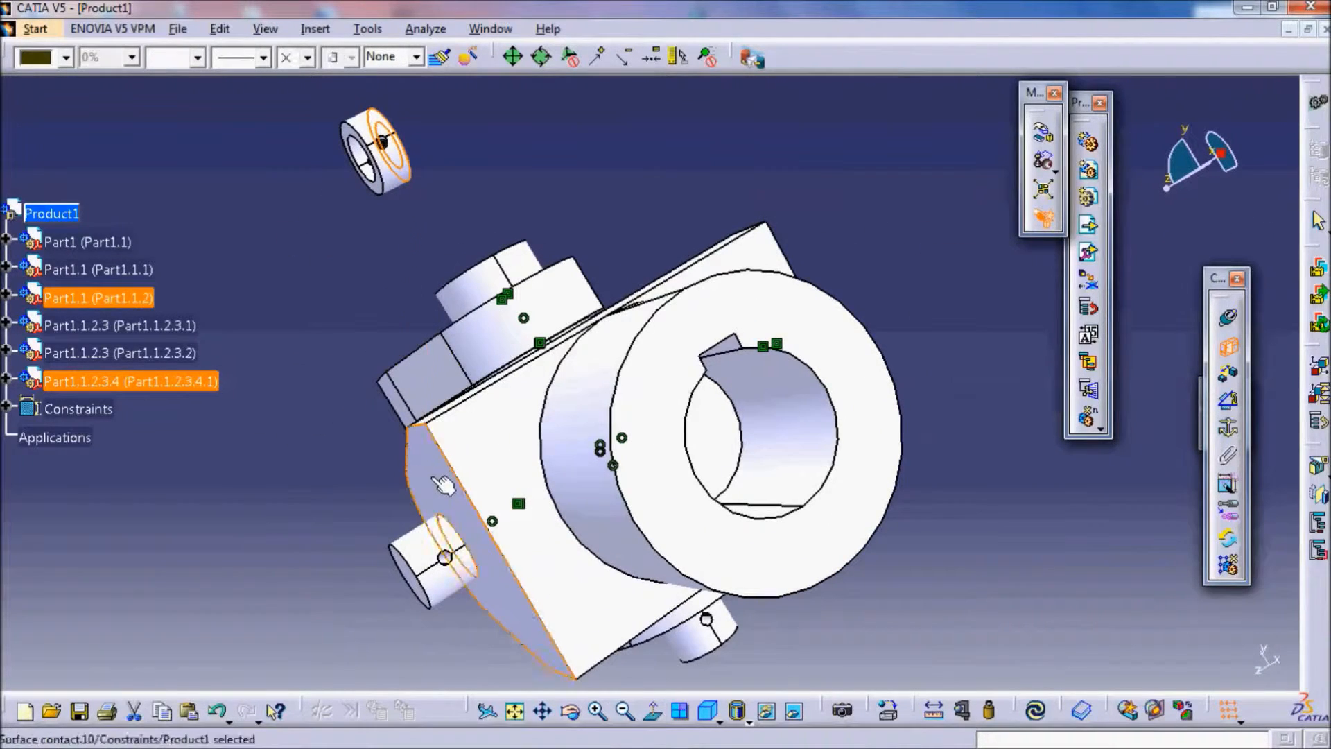
{"action": "left_click", "coordinate": [1033, 709]}
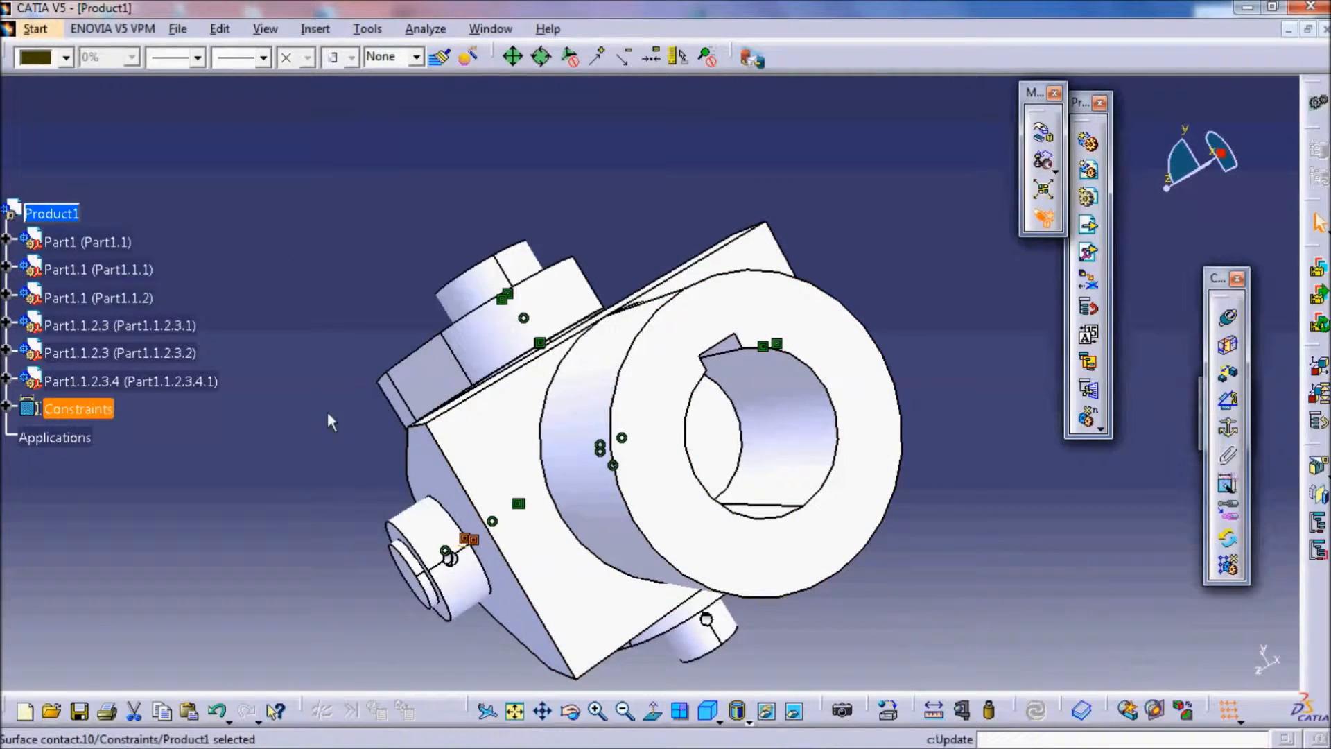
Insert the existing component uj_pt5 into Product1
{"action": "middle_click_drag", "start_coordinate": [333, 247], "coordinate": [489, 261]}
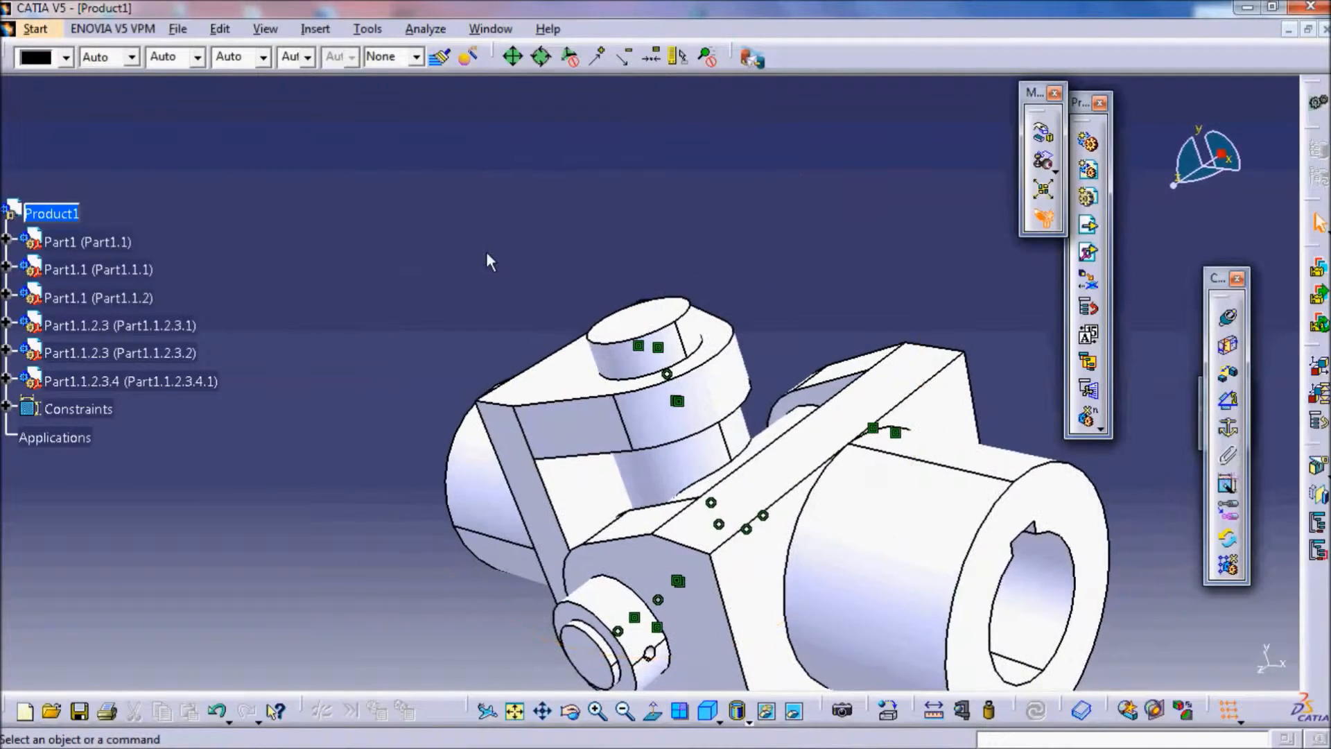
{"action": "left_click", "coordinate": [315, 29]}
{"action": "left_click", "coordinate": [388, 376]}
{"action": "left_click", "coordinate": [74, 219]}
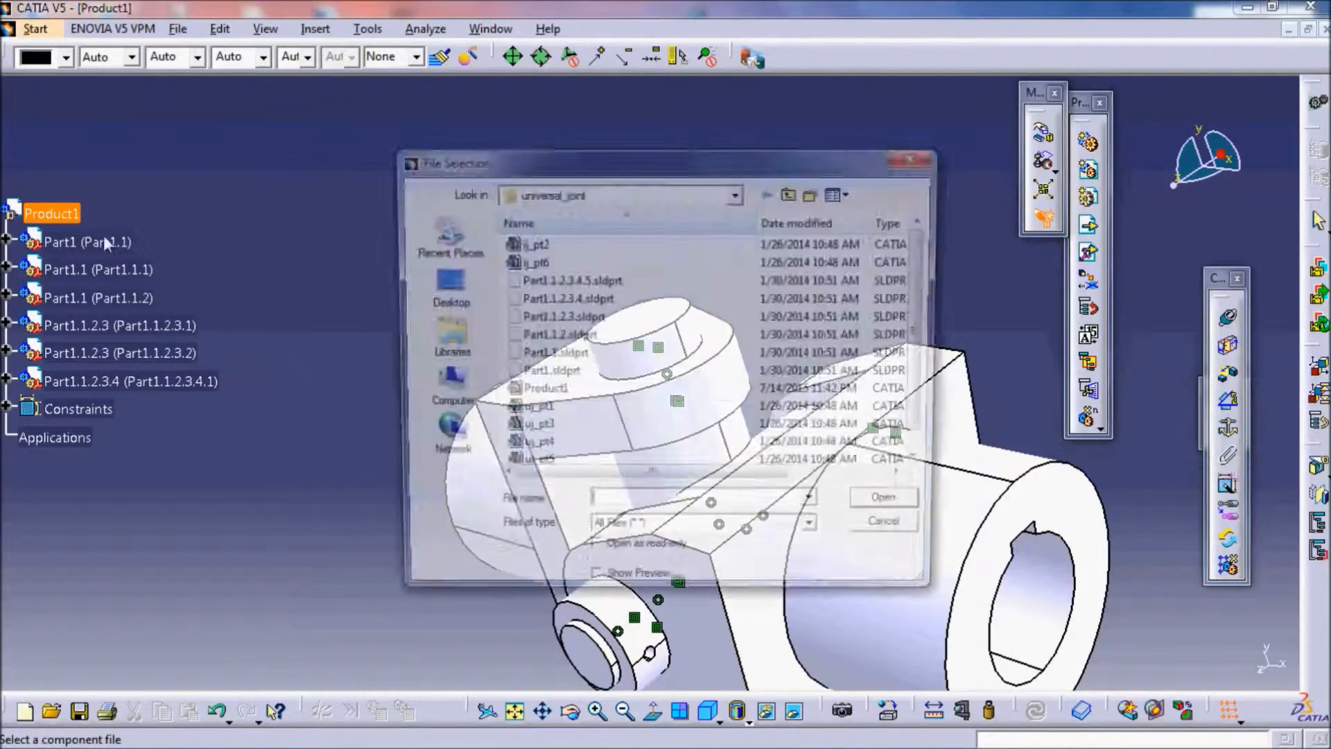
{"action": "double_click", "coordinate": [579, 466]}
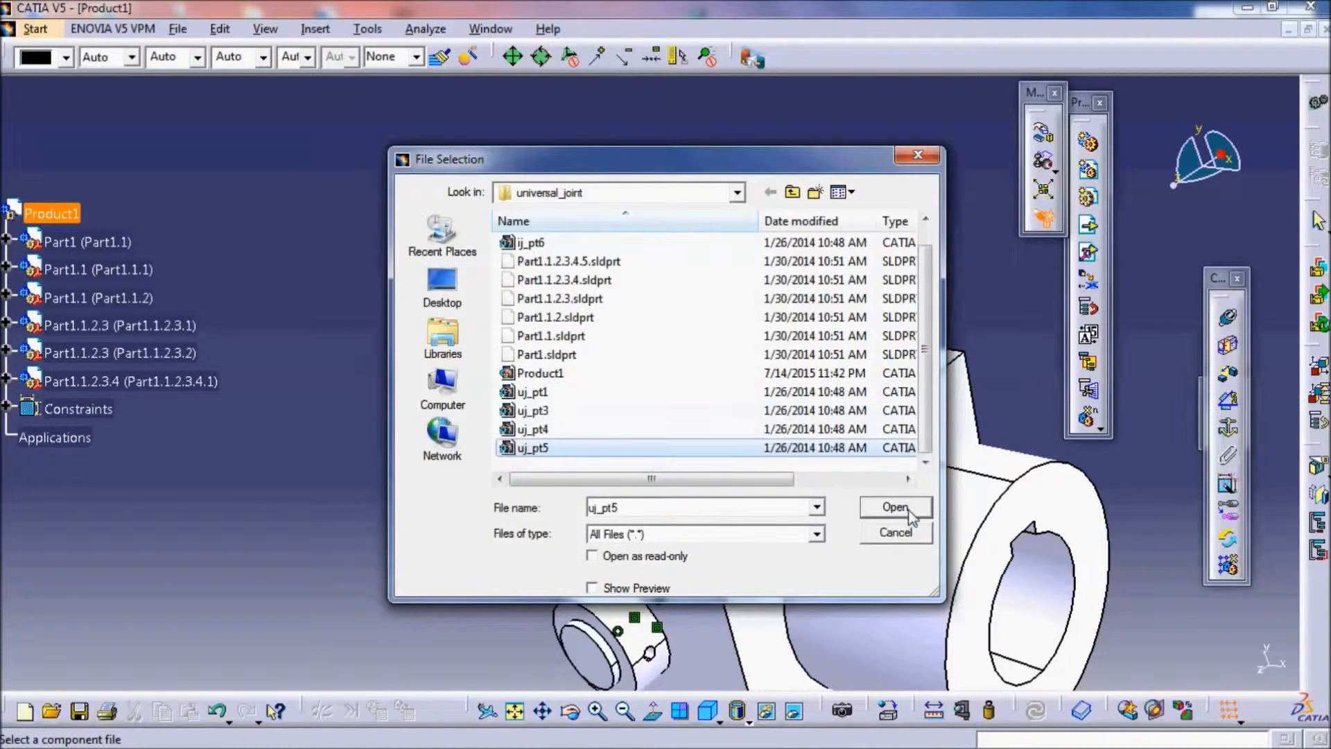
Add a contact constraint between a long face of key Part1.1.2.3.4.5 and a keyway face in fork Part1.1.2's bore, and update the assembly
{"action": "middle_click_drag", "start_coordinate": [946, 273], "coordinate": [624, 493]}
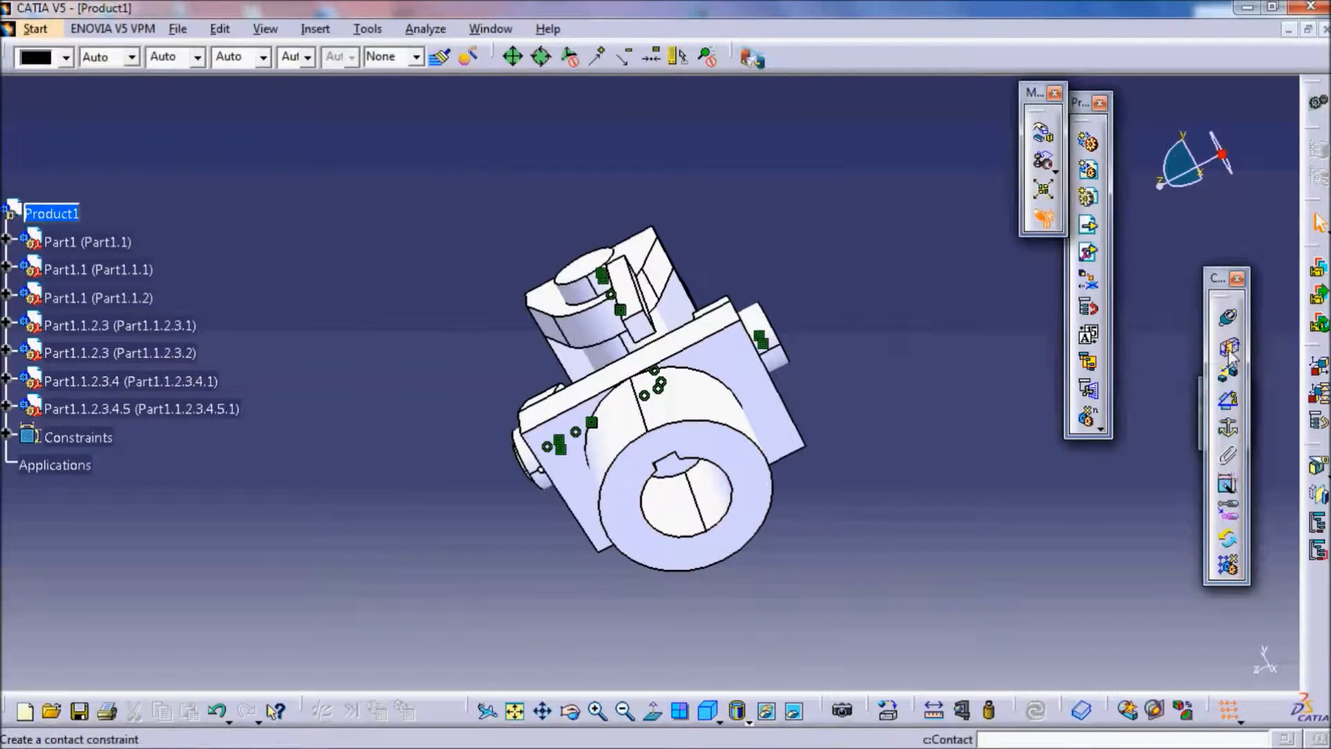
{"action": "middle_click_drag", "start_coordinate": [796, 237], "coordinate": [780, 159]}
{"action": "middle_click_drag", "start_coordinate": [429, 237], "coordinate": [802, 288]}
{"action": "left_click", "coordinate": [975, 408]}
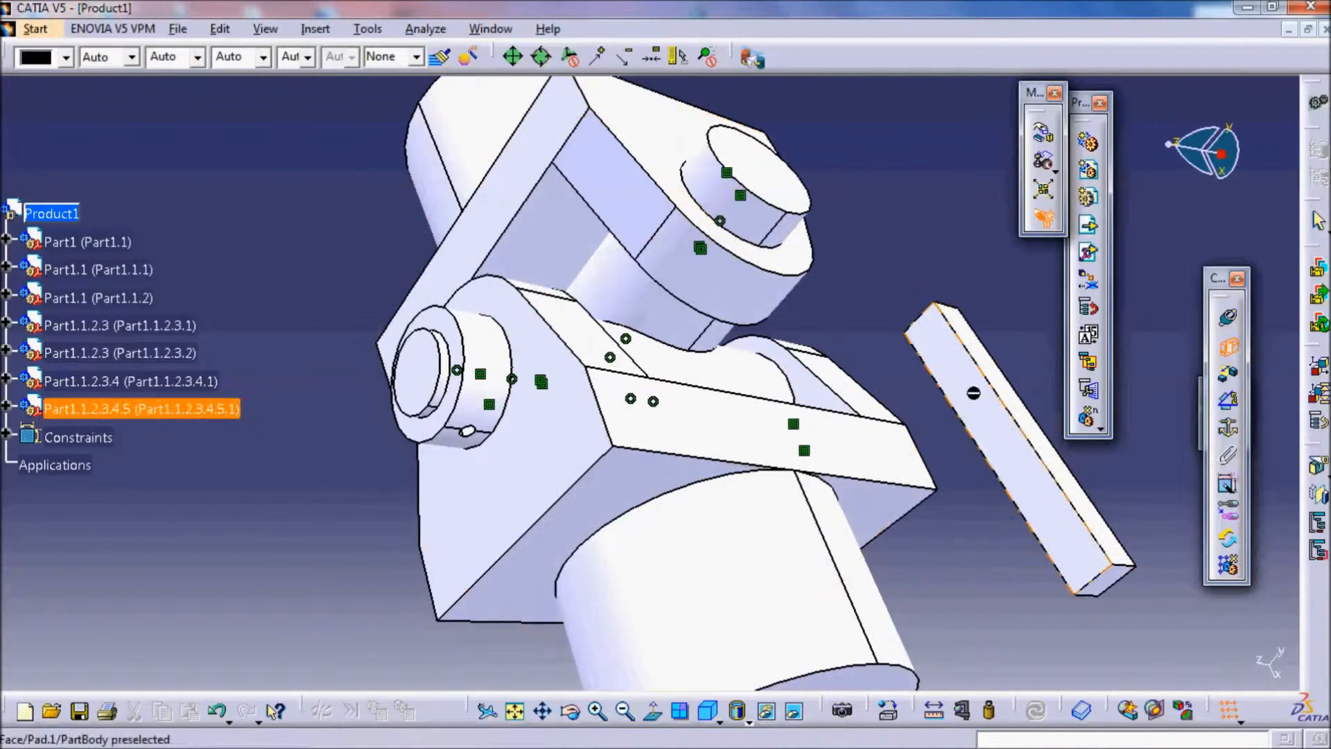
{"action": "middle_click_drag", "start_coordinate": [958, 388], "coordinate": [586, 136]}
{"action": "left_click", "coordinate": [555, 142]}
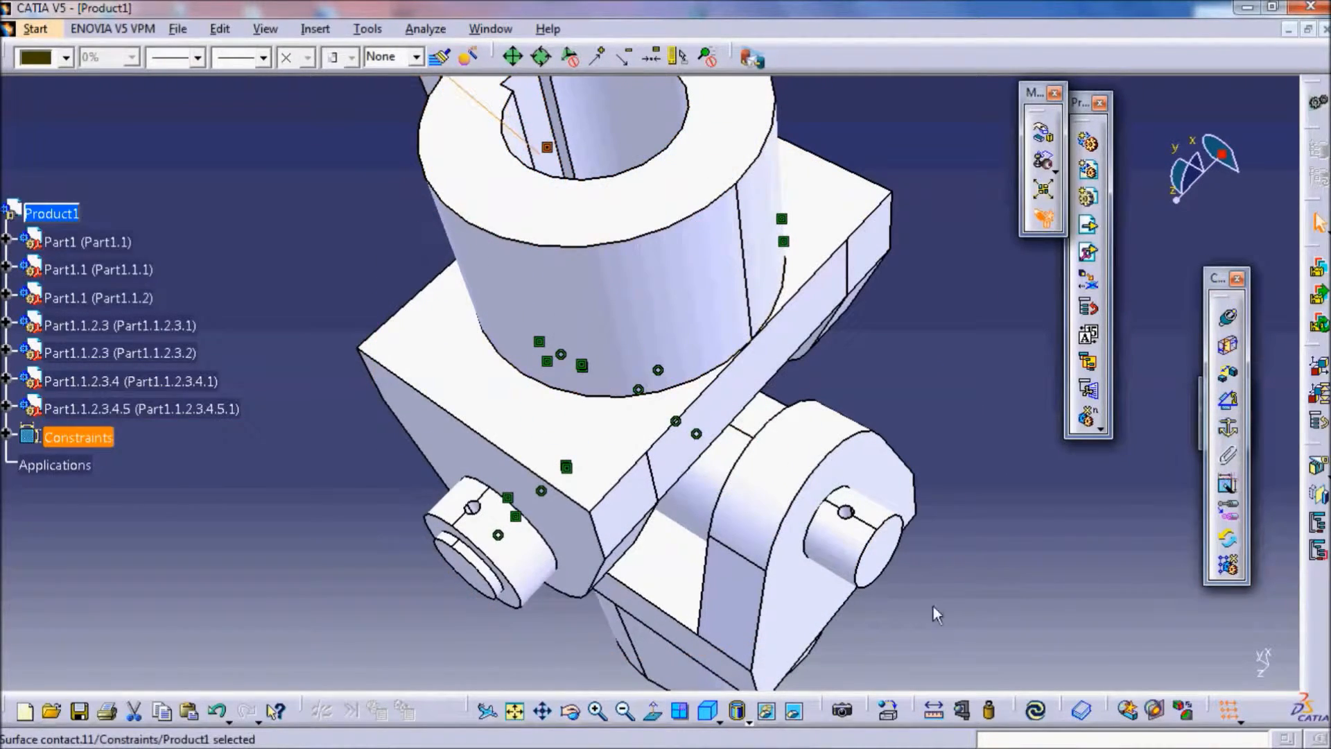
{"action": "left_click", "coordinate": [1046, 704]}
Try to add a contact constraint between a second key face and a keyway face in fork Part1.1.2, and delete the conflicting constraint
{"action": "middle_click_drag", "start_coordinate": [331, 166], "coordinate": [555, 284]}
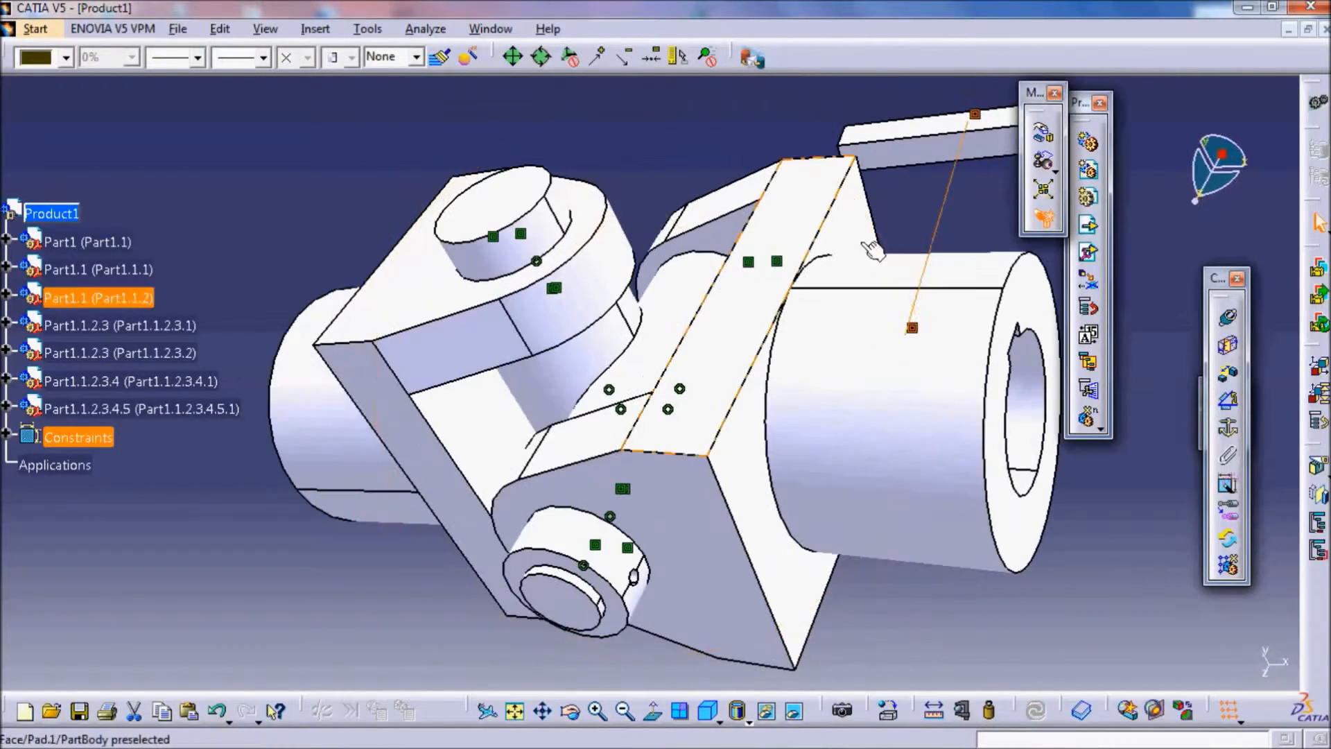
{"action": "middle_click_drag", "start_coordinate": [1050, 320], "coordinate": [438, 451]}
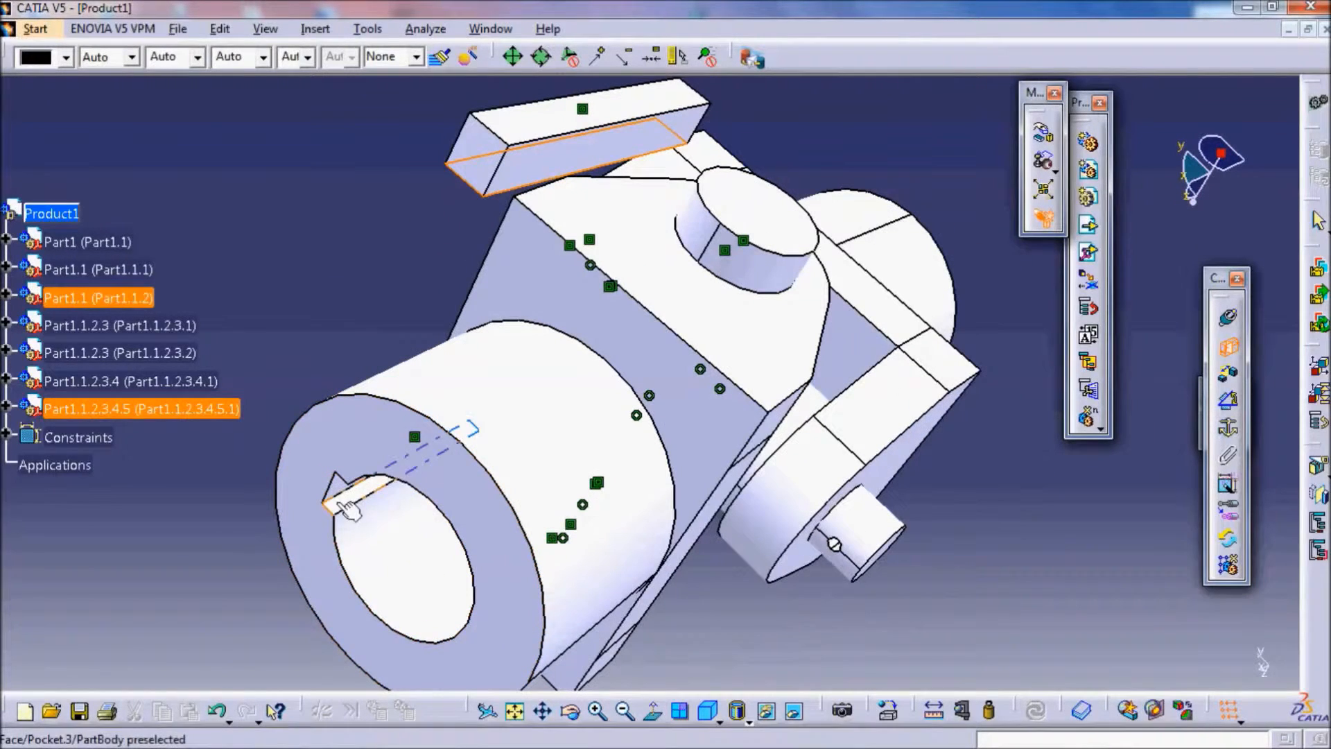
{"action": "left_click", "coordinate": [346, 508]}
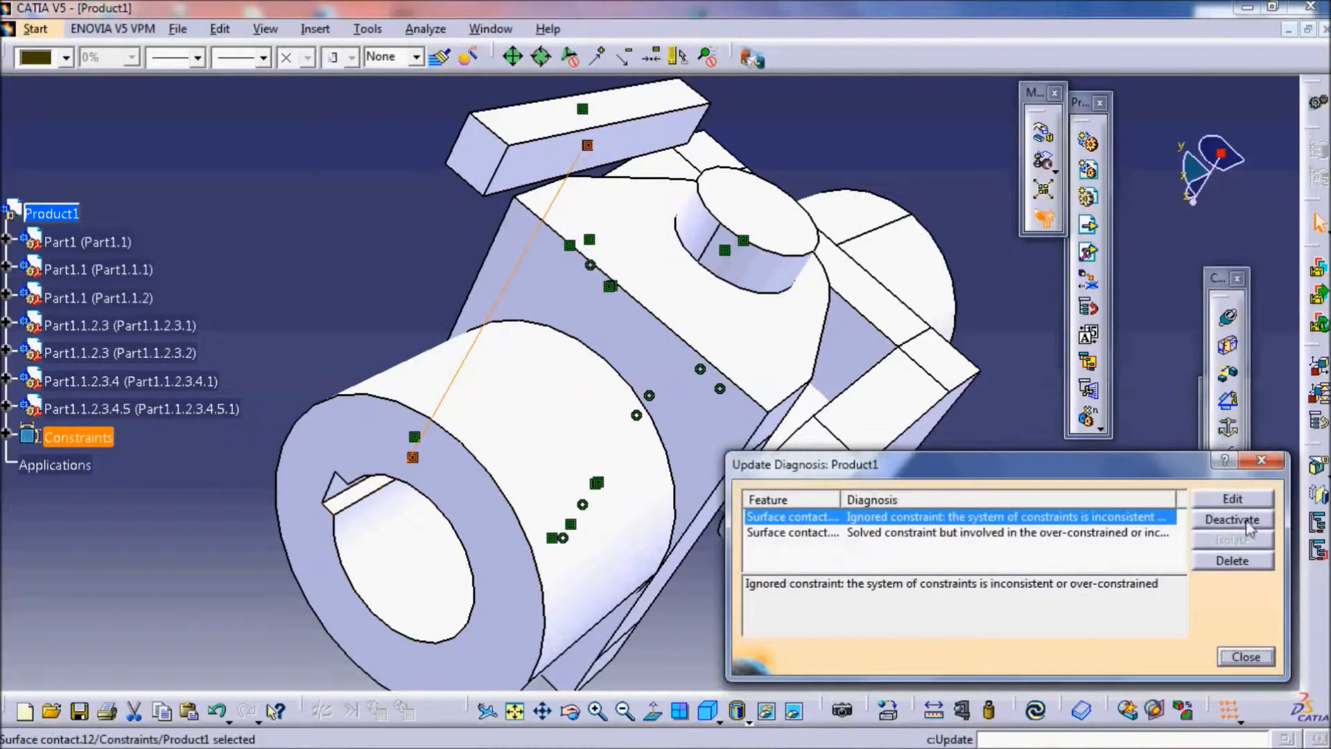
{"action": "left_click", "coordinate": [1232, 560]}
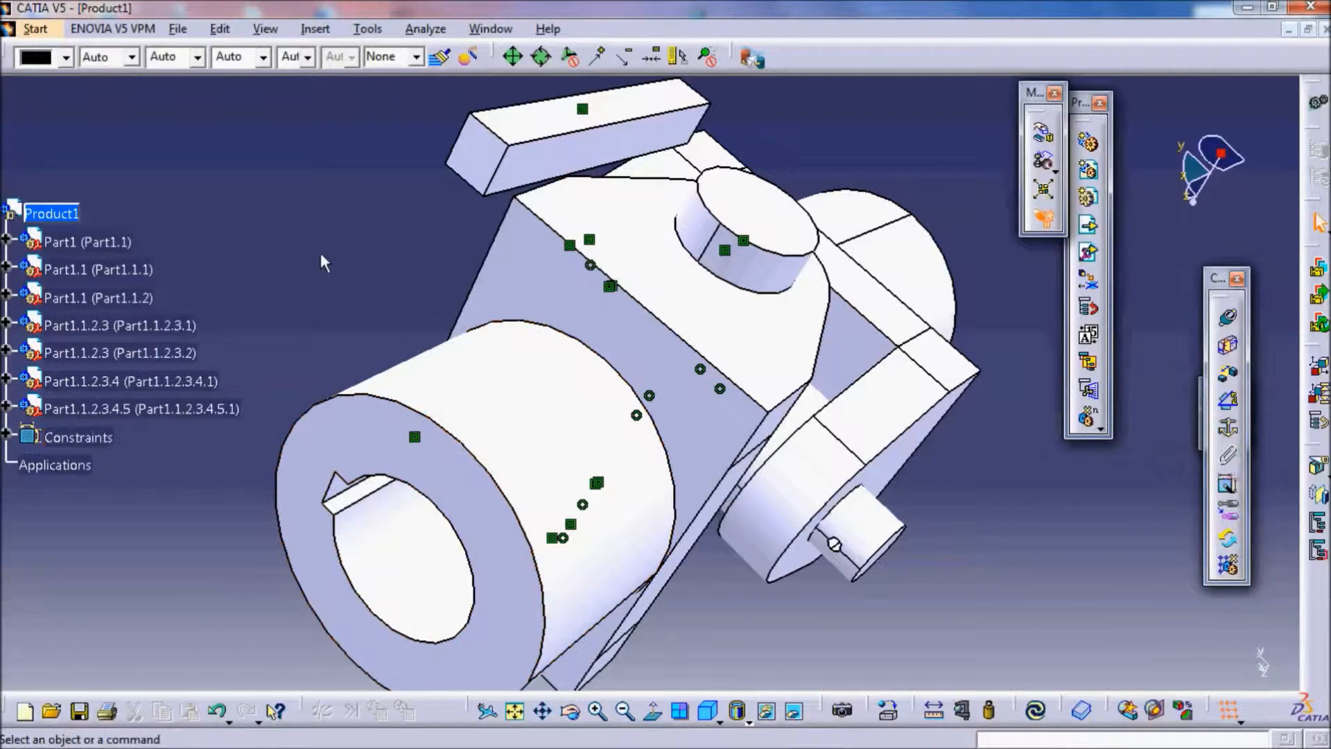
Delete the original contact constraint, Surface contact.11, between the key and the keyway in fork Part1.1.2
{"action": "middle_click_drag", "start_coordinate": [326, 263], "coordinate": [638, 253]}
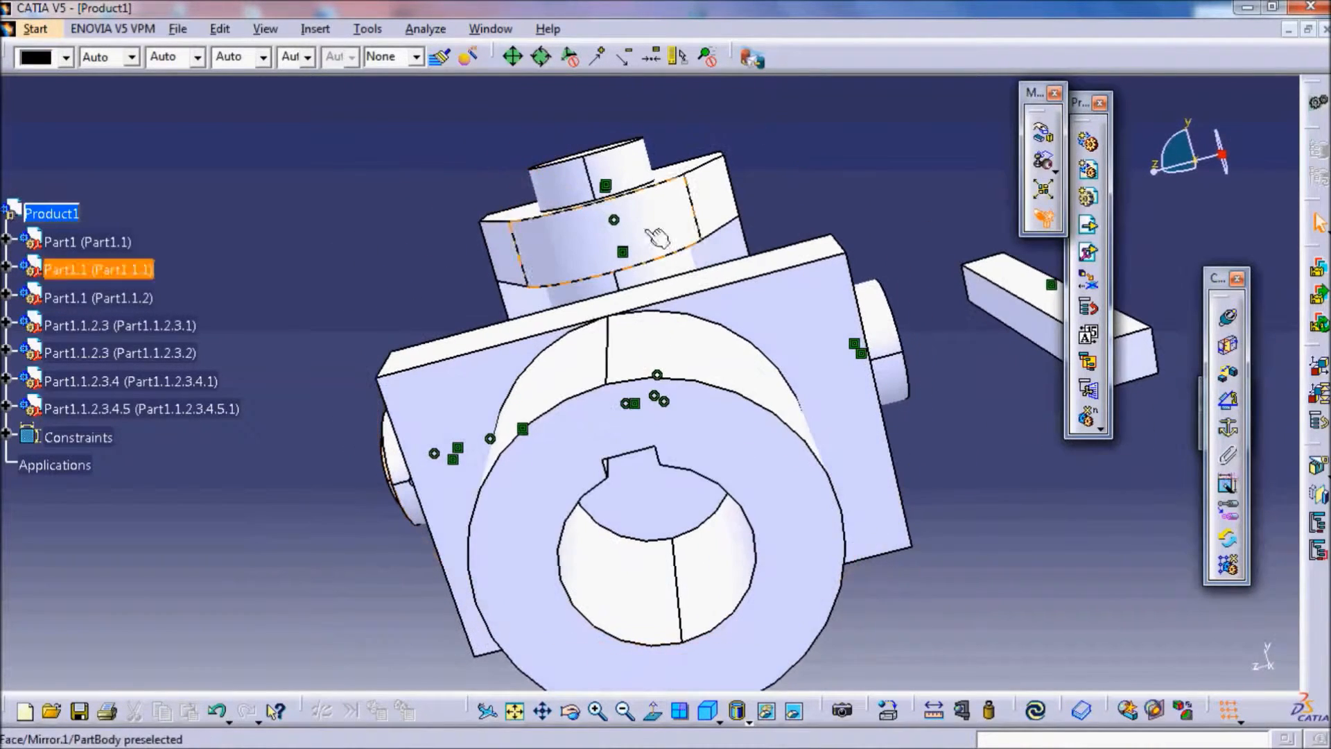
{"action": "right_click", "coordinate": [635, 404]}
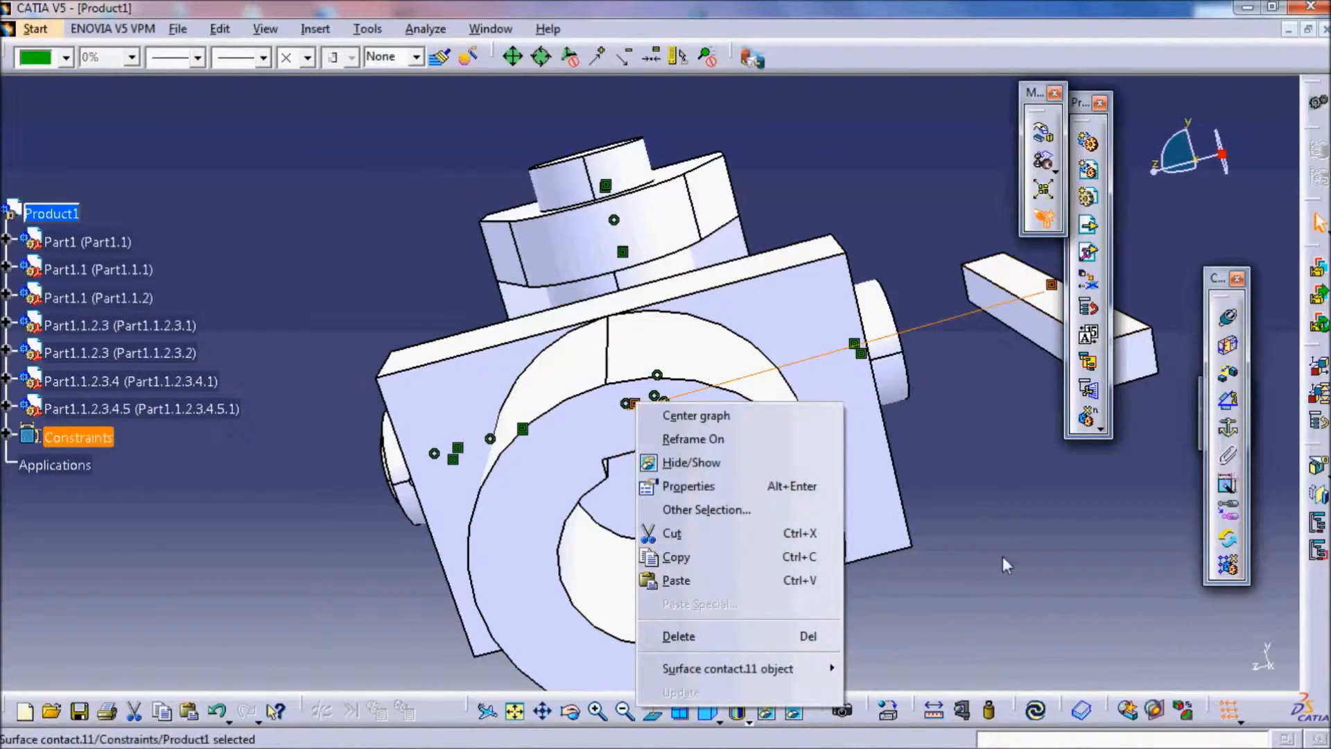
{"action": "left_click", "coordinate": [1004, 558]}
{"action": "left_click", "coordinate": [1036, 718]}
{"action": "right_click", "coordinate": [643, 400]}
{"action": "left_click", "coordinate": [714, 635]}
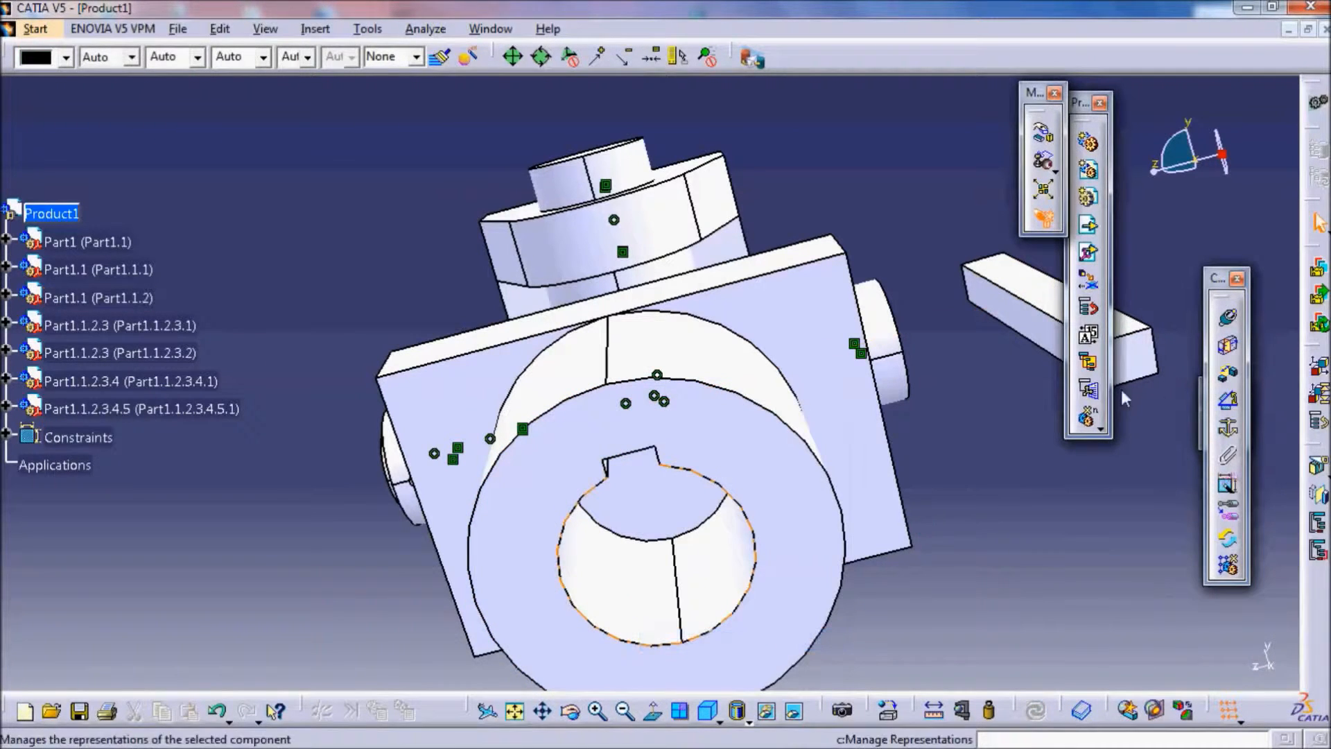
Add a new contact constraint between a key face and a keyway face in fork Part1.1.2's bore, and update the assembly
{"action": "left_click", "coordinate": [1230, 348]}
{"action": "middle_click_drag", "start_coordinate": [977, 416], "coordinate": [514, 458]}
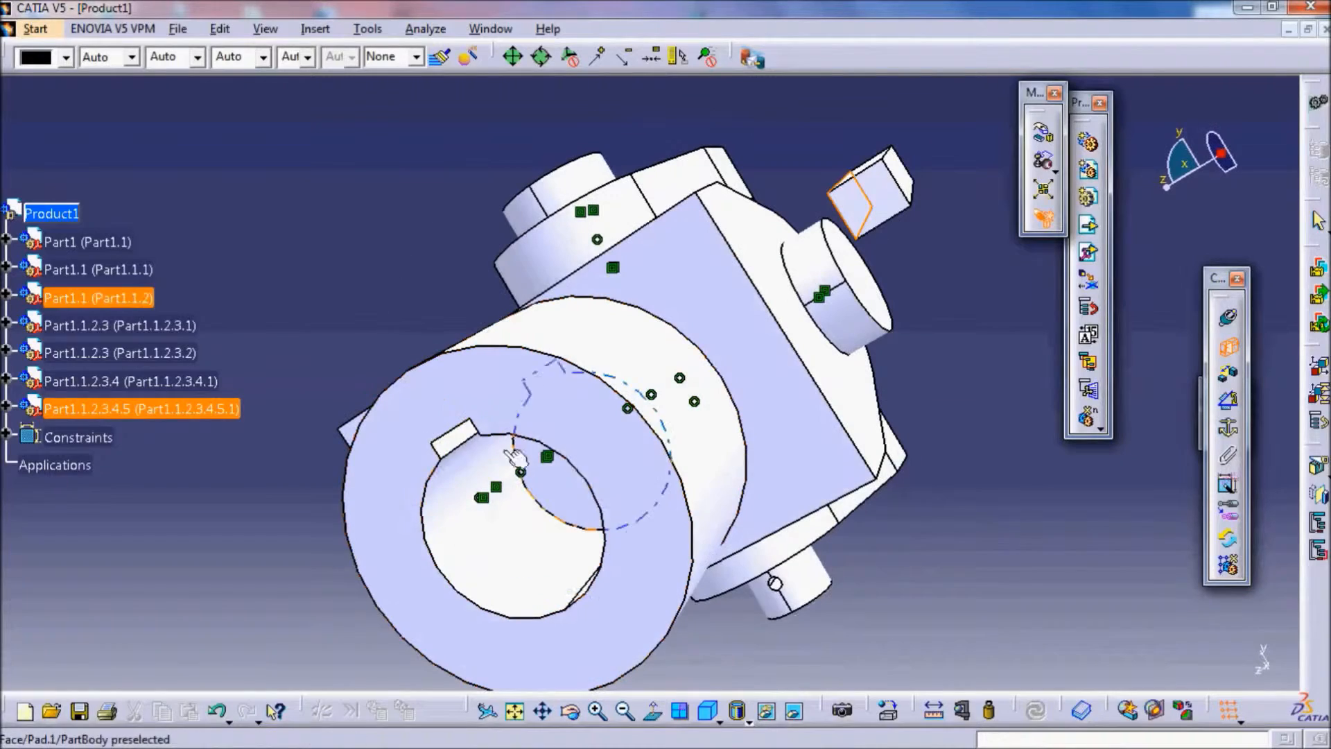
{"action": "left_click", "coordinate": [461, 454]}
{"action": "left_click", "coordinate": [1037, 725]}
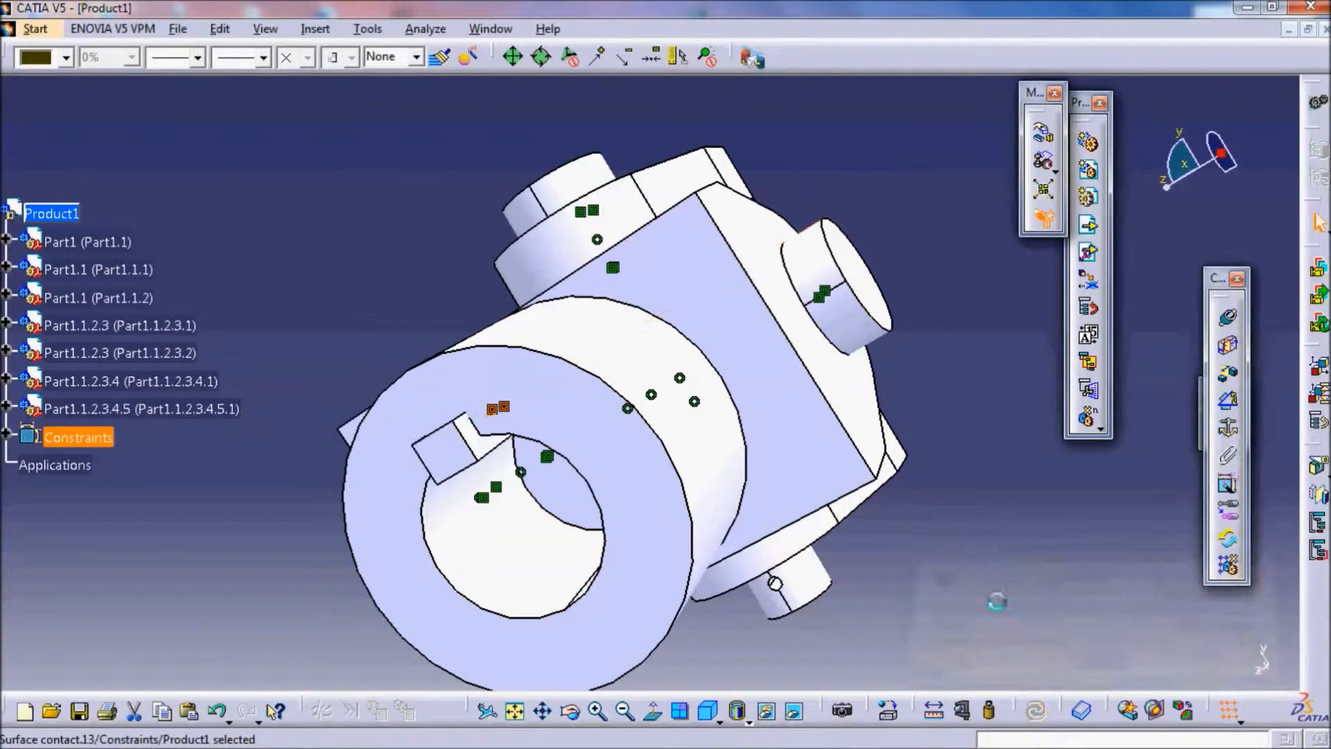
Manipulate key Part1.1.2.3.4.5 along fork Part1.1.2's bore axis so that it is pulled partly out of the keyway
{"action": "middle_click_drag", "start_coordinate": [971, 444], "coordinate": [920, 387]}
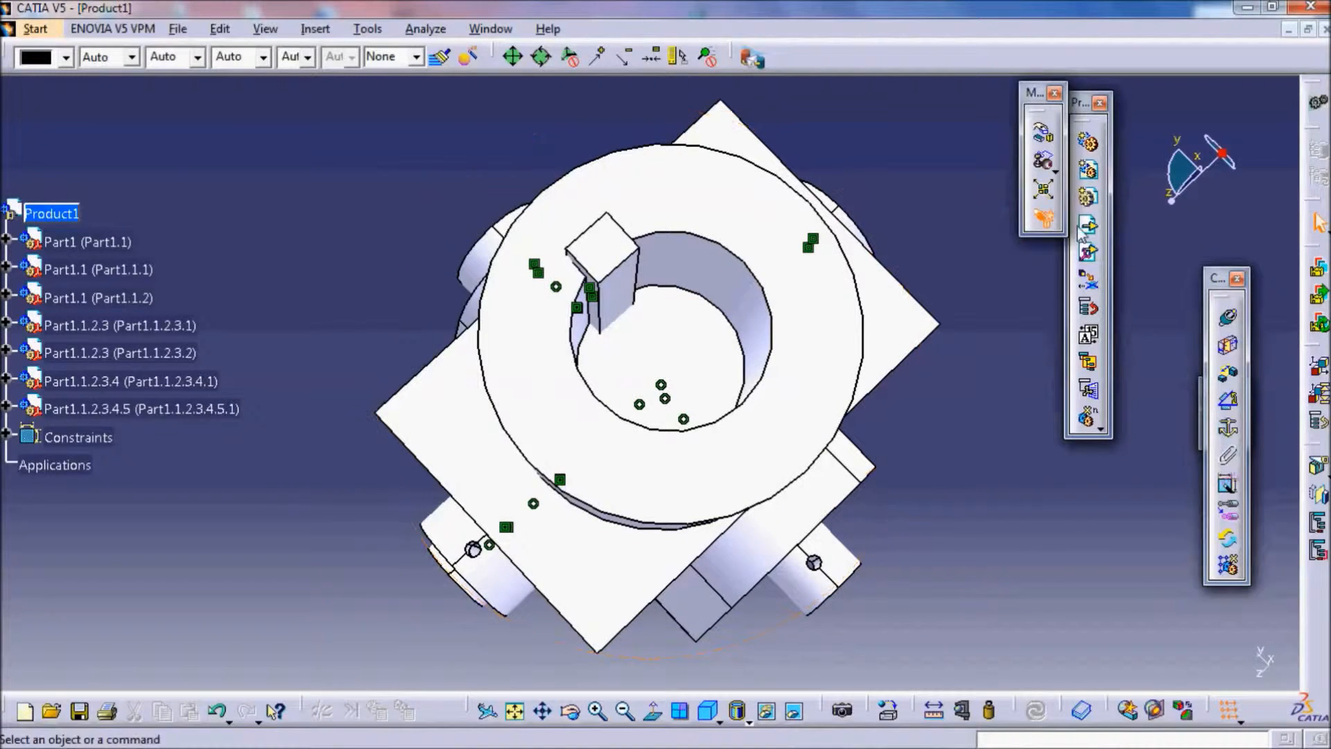
{"action": "left_click", "coordinate": [1042, 135]}
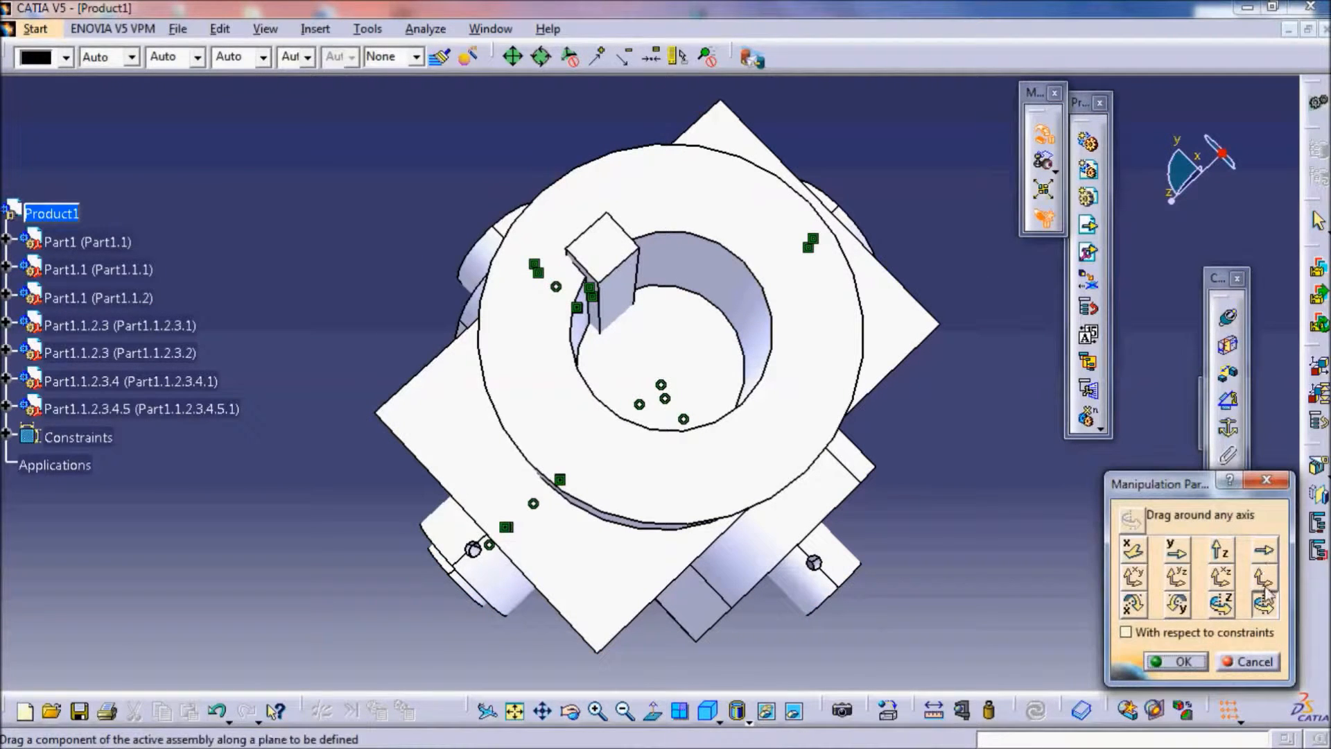
{"action": "middle_click_drag", "start_coordinate": [430, 424], "coordinate": [585, 440]}
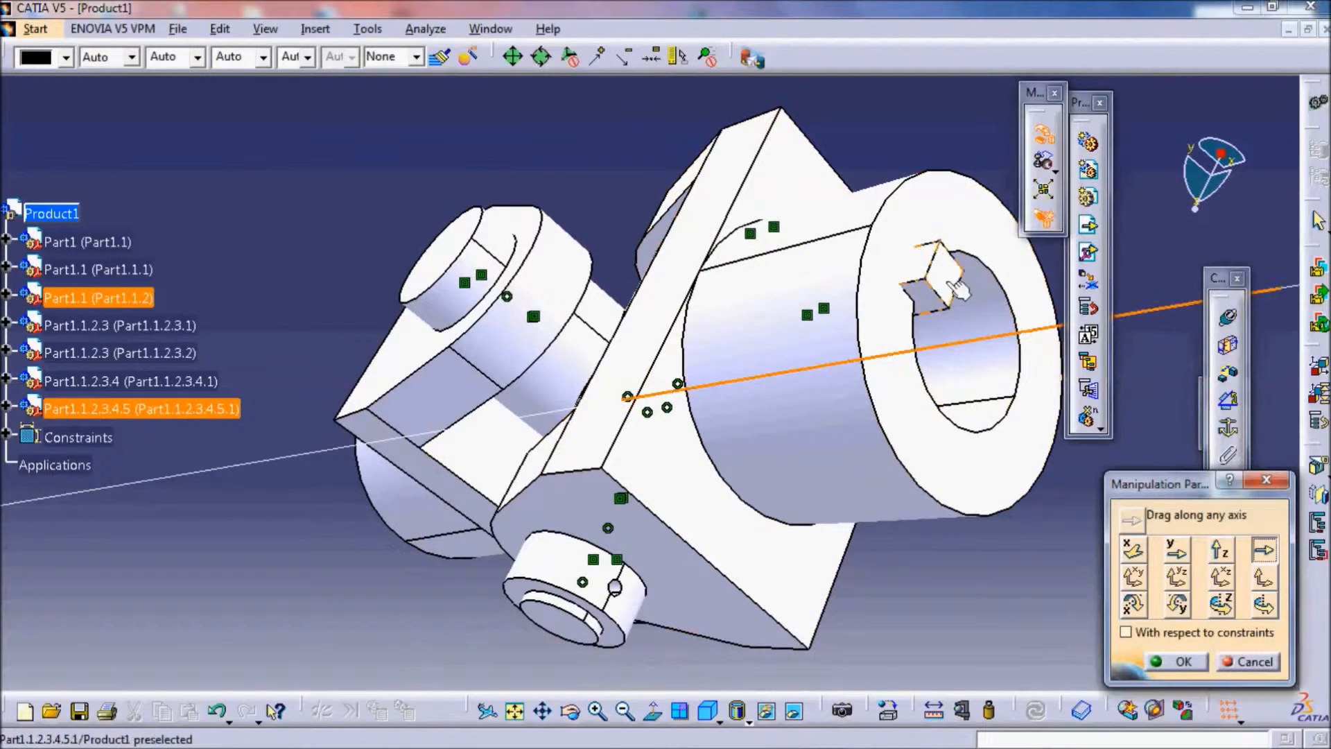
{"action": "left_click_drag", "start_coordinate": [957, 288], "coordinate": [1077, 310]}
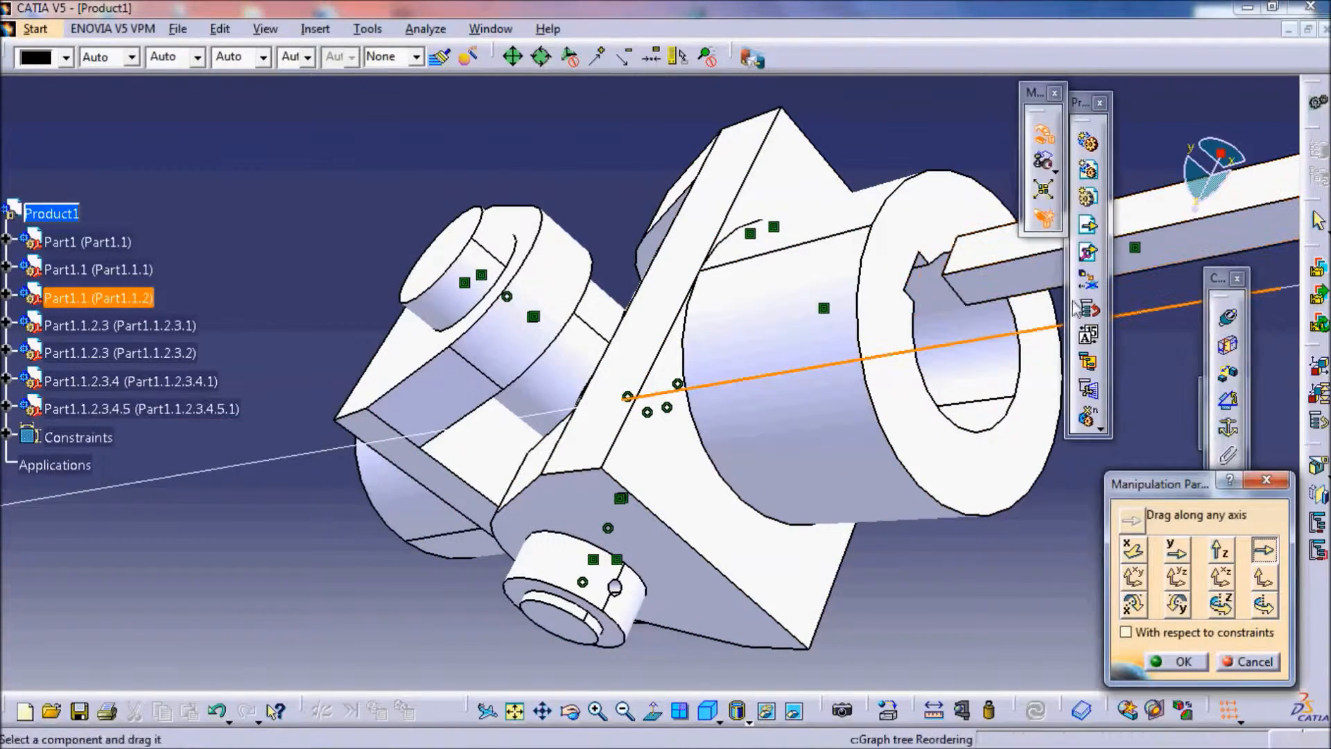
Add a contact constraint between another long face of the key and the adjacent keyway face, and update the assembly
{"action": "left_click", "coordinate": [1224, 353]}
{"action": "middle_click_drag", "start_coordinate": [511, 257], "coordinate": [683, 270]}
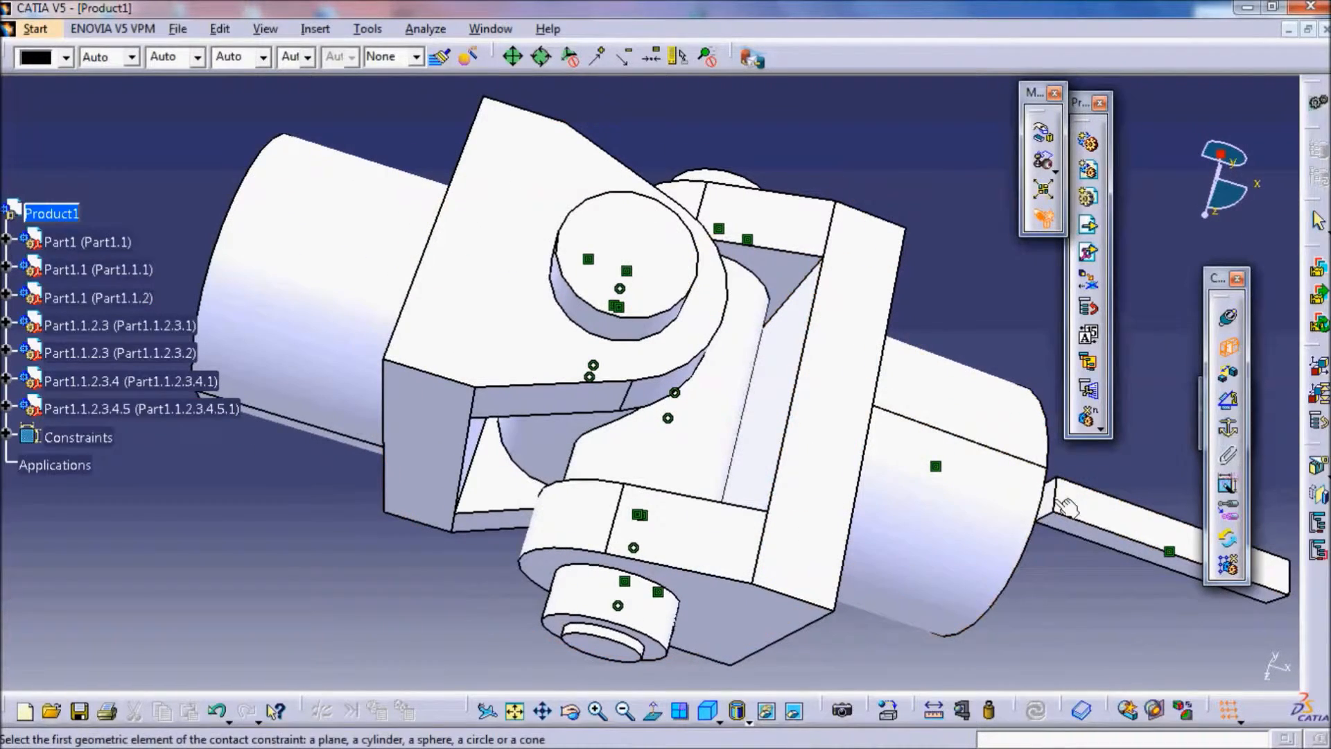
{"action": "middle_click_drag", "start_coordinate": [1061, 498], "coordinate": [566, 369]}
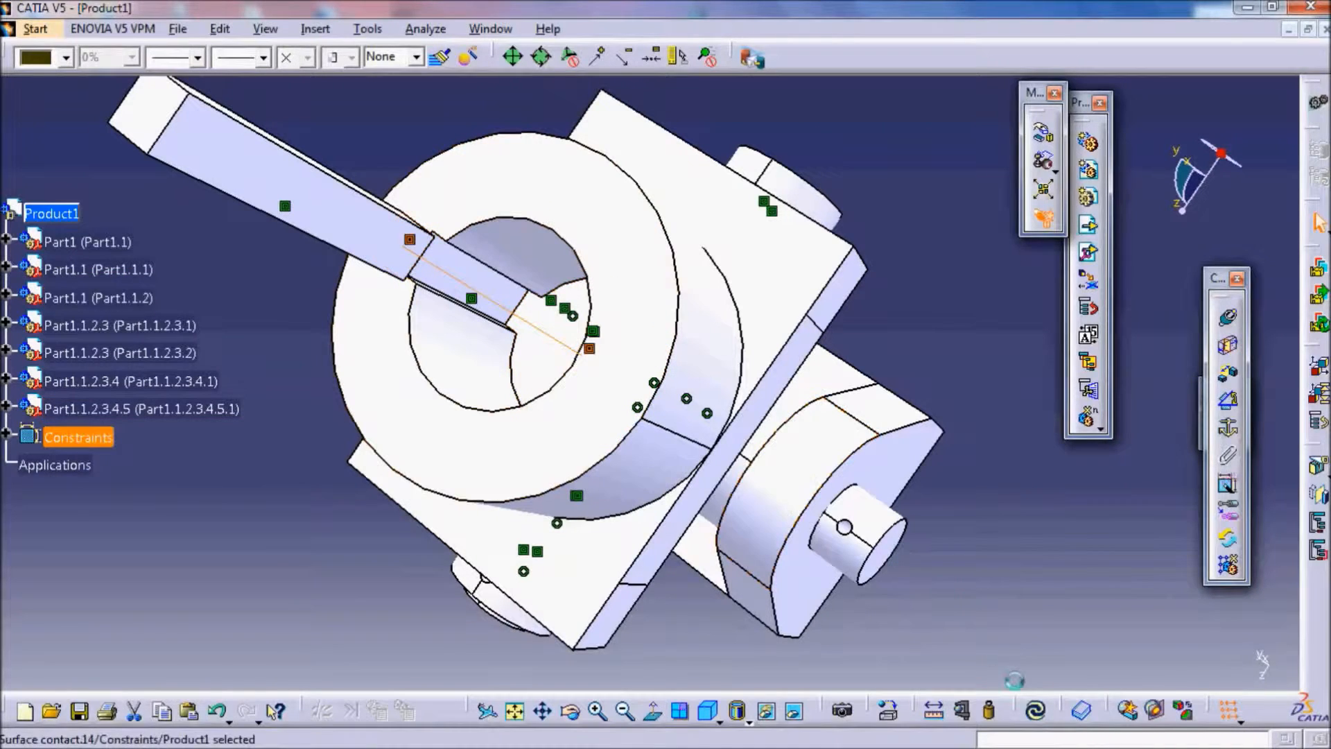
{"action": "left_click", "coordinate": [1034, 510]}
Insert the existing component uj_pt5 into Product1 as the second ring
{"action": "middle_click_drag", "start_coordinate": [942, 247], "coordinate": [541, 443]}
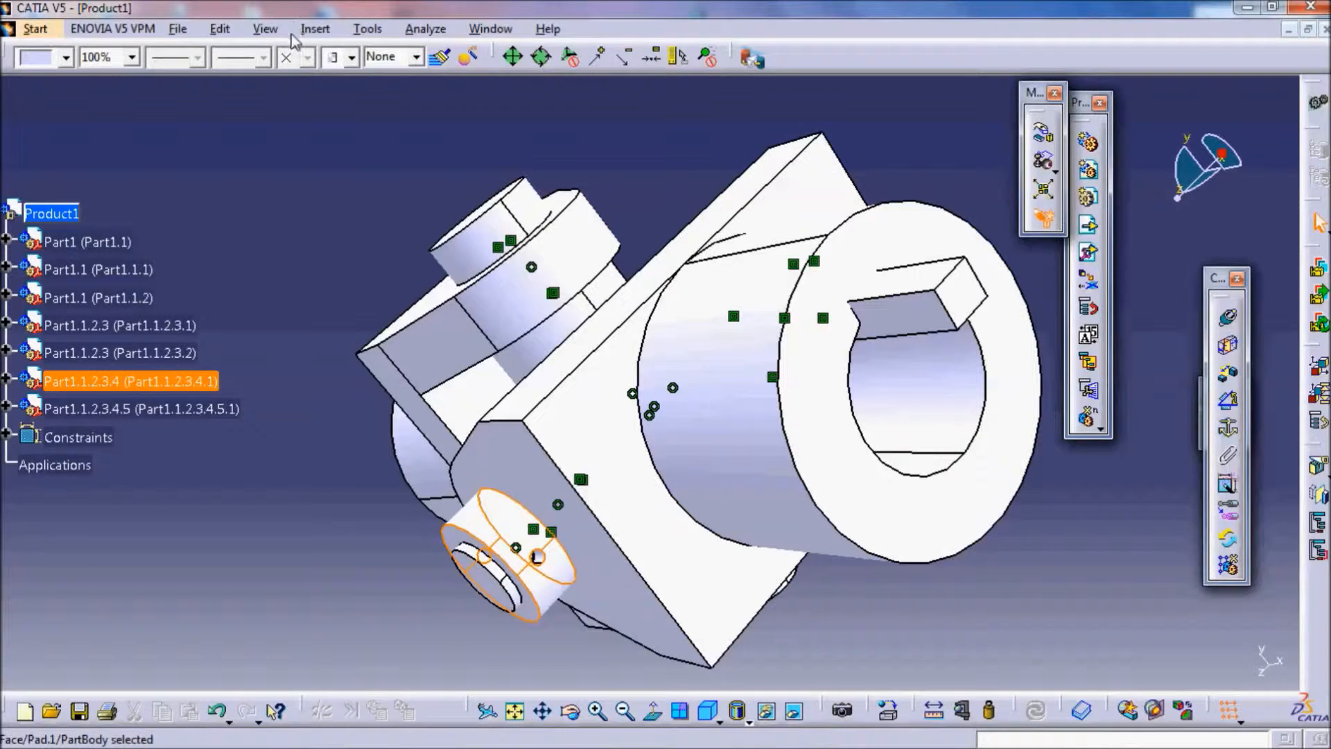
{"action": "left_click", "coordinate": [310, 29]}
{"action": "left_click", "coordinate": [391, 377]}
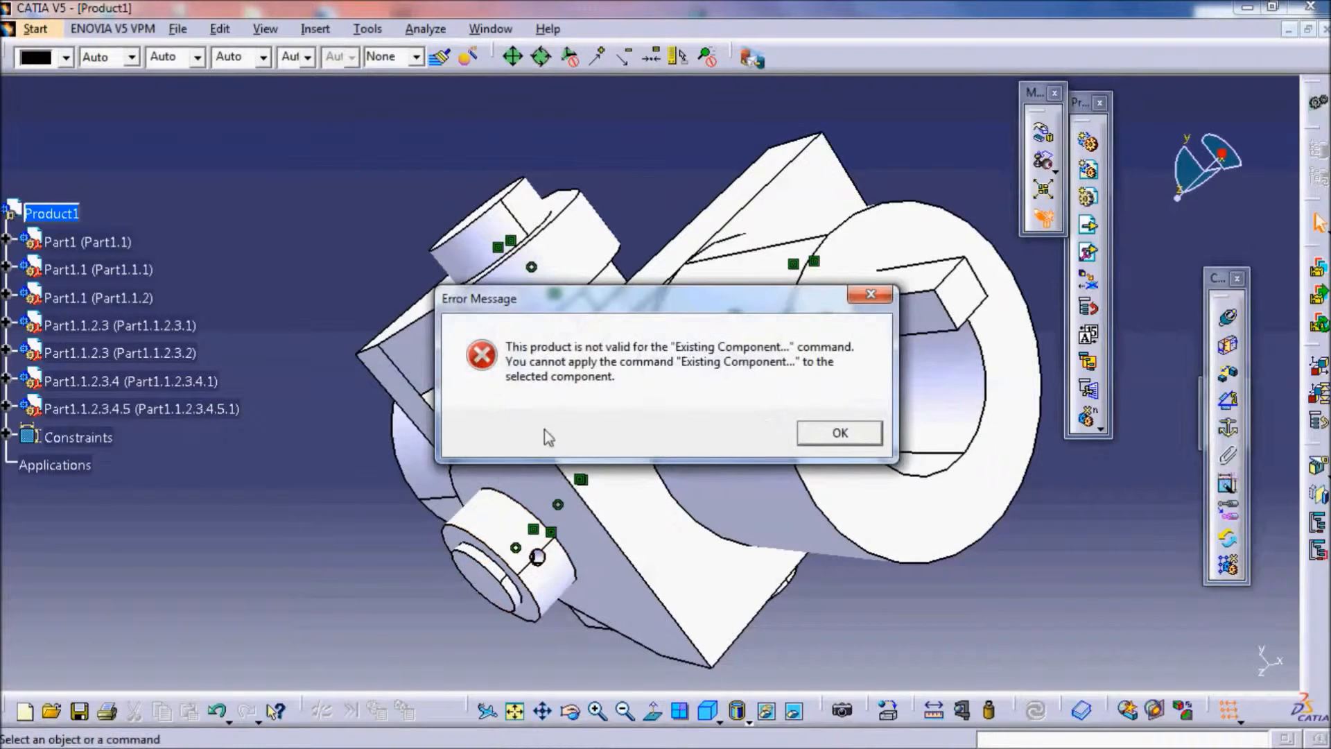
{"action": "left_click", "coordinate": [858, 436]}
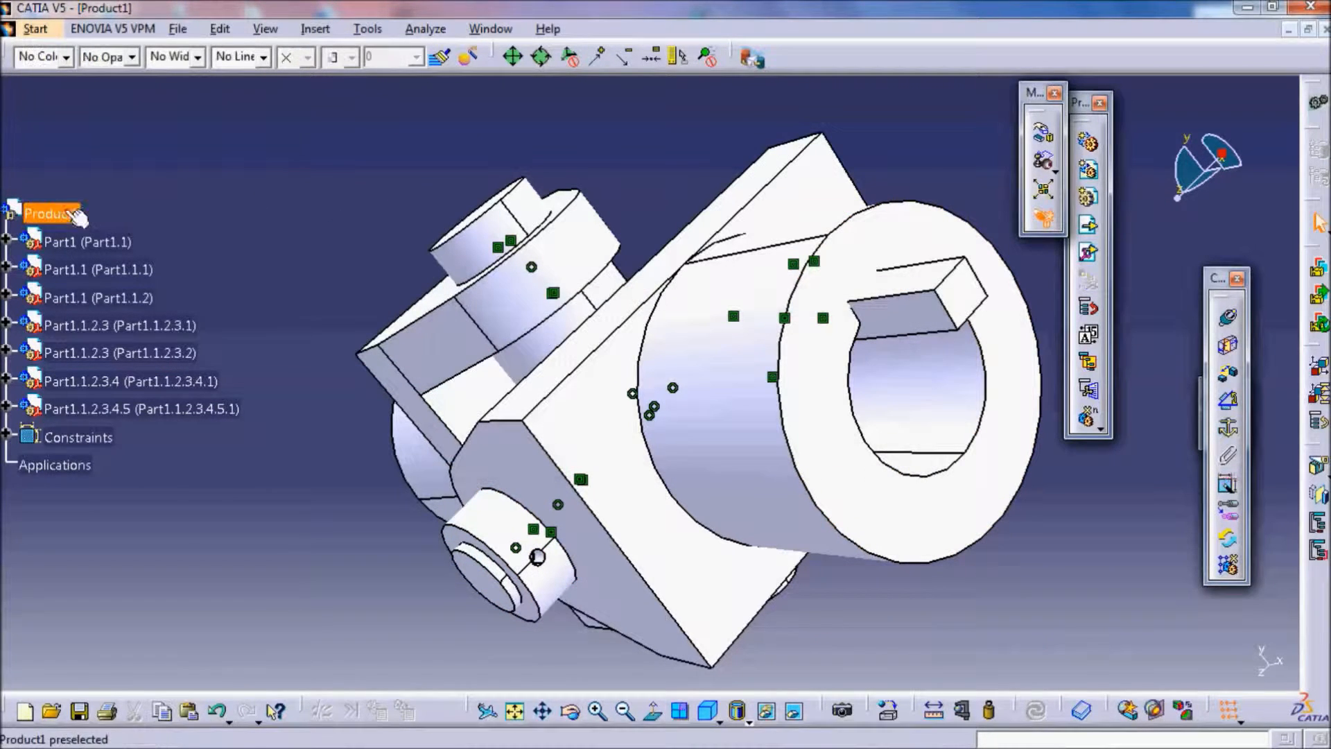
{"action": "left_click", "coordinate": [327, 31]}
{"action": "left_click", "coordinate": [397, 376]}
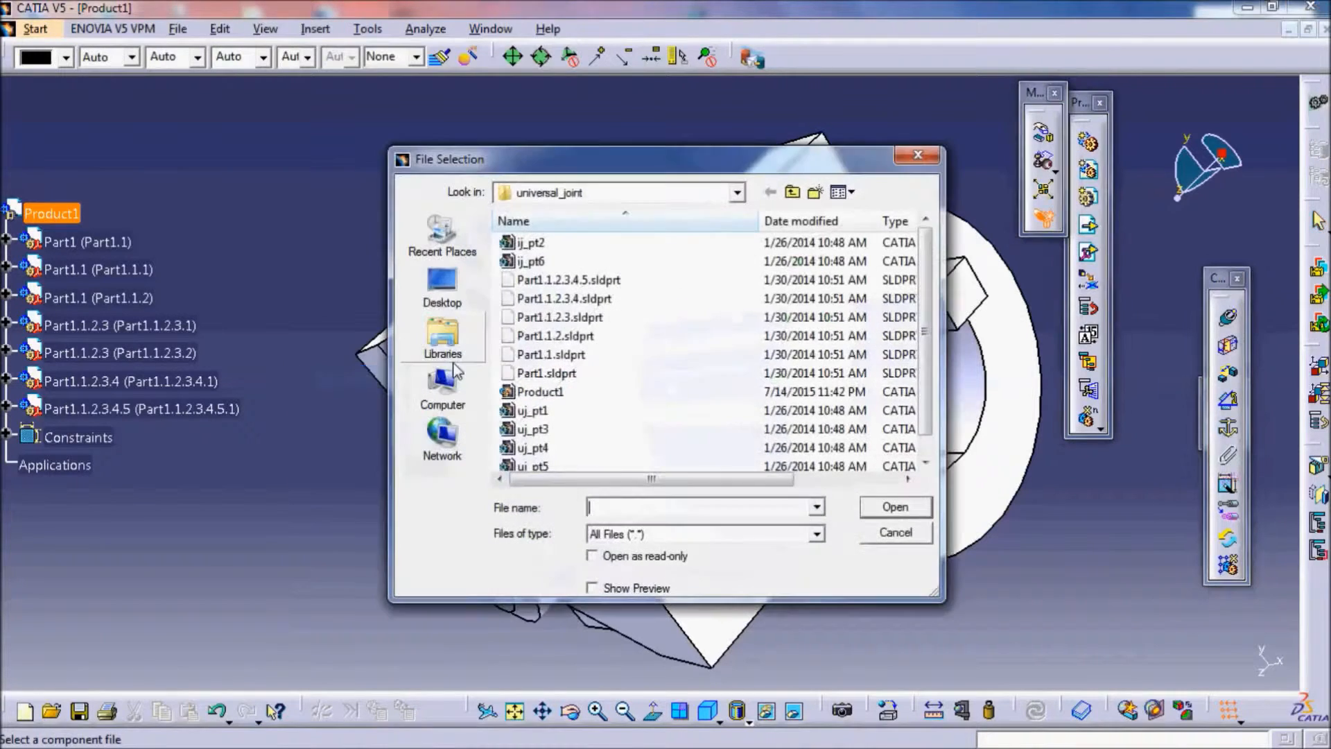
{"action": "left_click", "coordinate": [541, 466]}
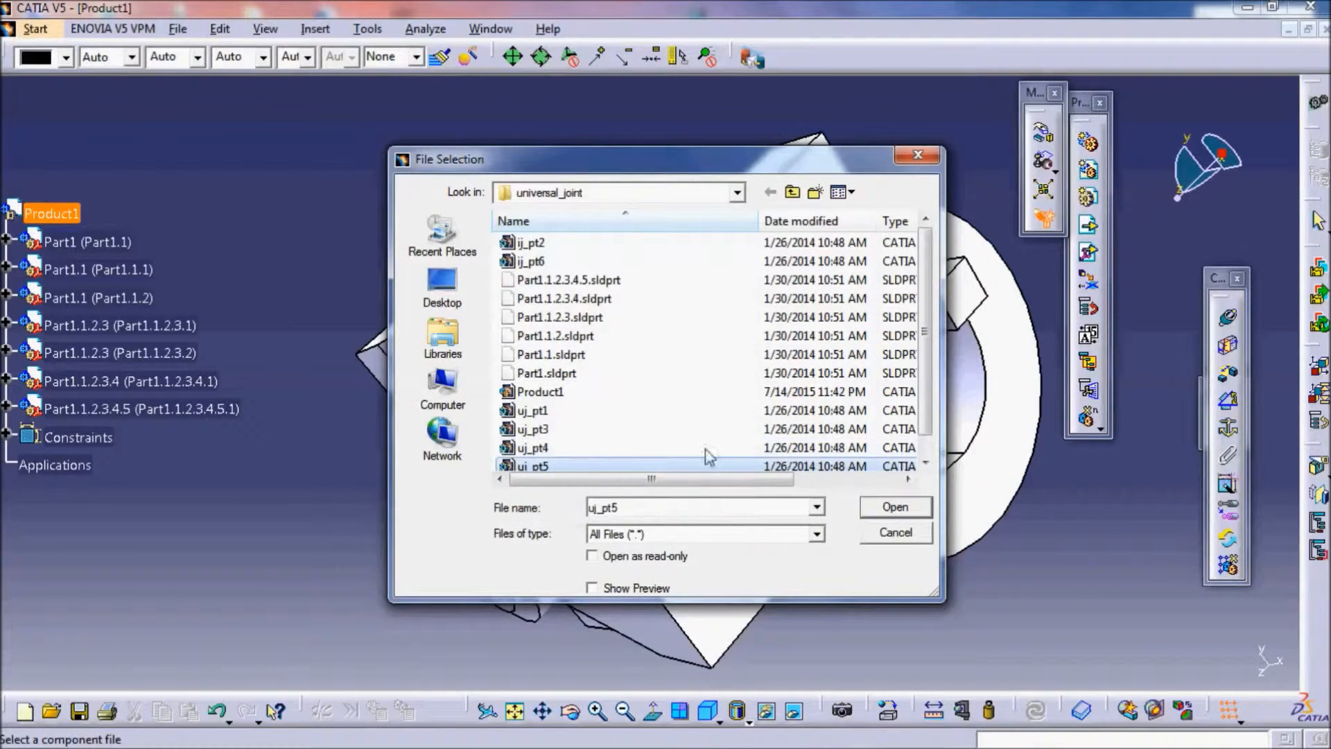
{"action": "left_click", "coordinate": [895, 506]}
Manipulate the components apart along the X and Z axes, move the new ring clear of the joint, and update the assembly
{"action": "middle_click_drag", "start_coordinate": [407, 359], "coordinate": [765, 252]}
{"action": "left_click", "coordinate": [1044, 135]}
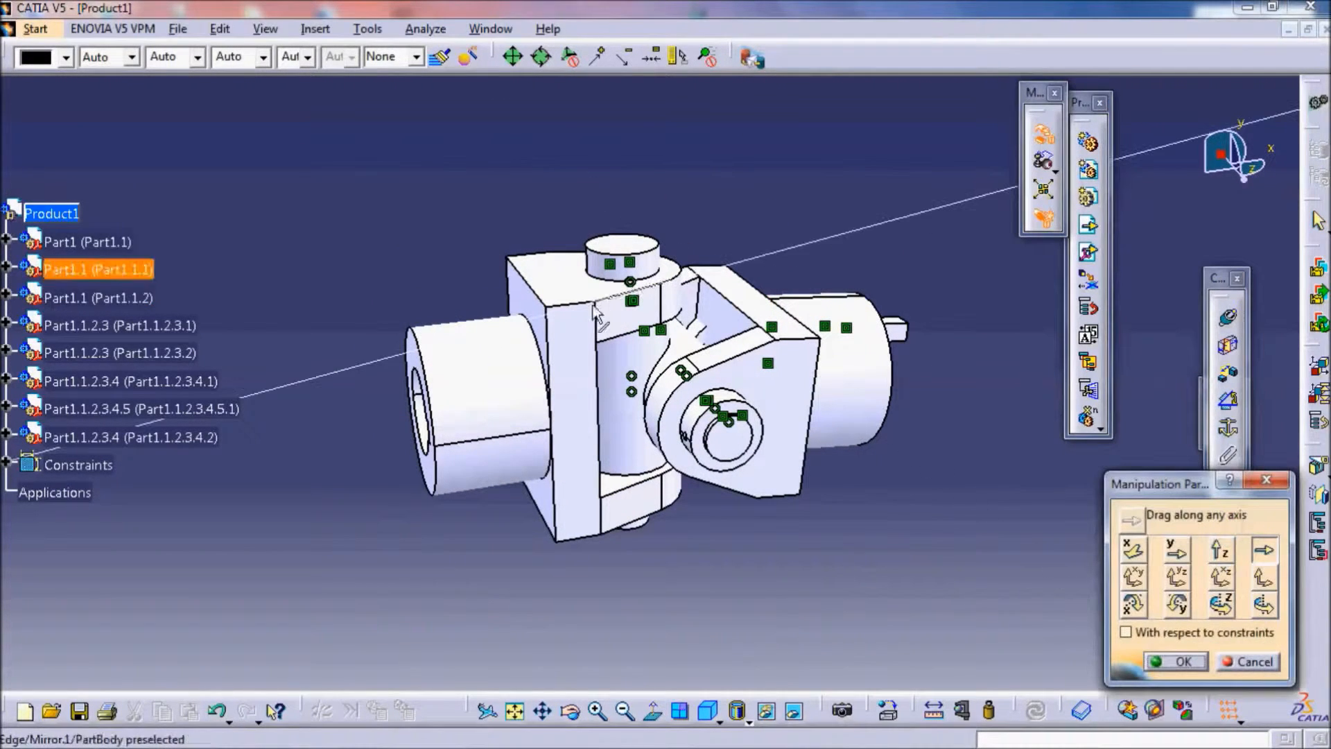
{"action": "left_click", "coordinate": [1134, 550]}
{"action": "left_click_drag", "start_coordinate": [486, 388], "coordinate": [395, 633]}
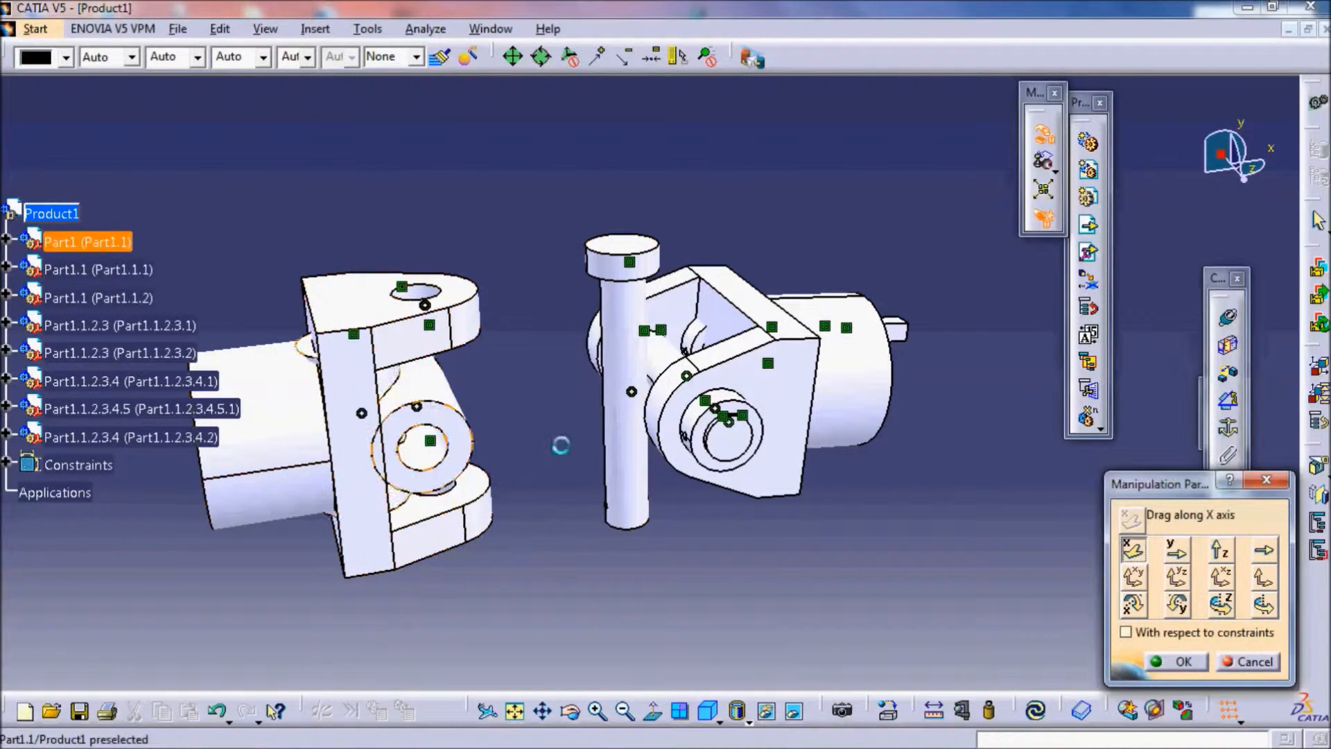
{"action": "left_click_drag", "start_coordinate": [624, 388], "coordinate": [447, 408]}
{"action": "left_click_drag", "start_coordinate": [693, 347], "coordinate": [784, 364]}
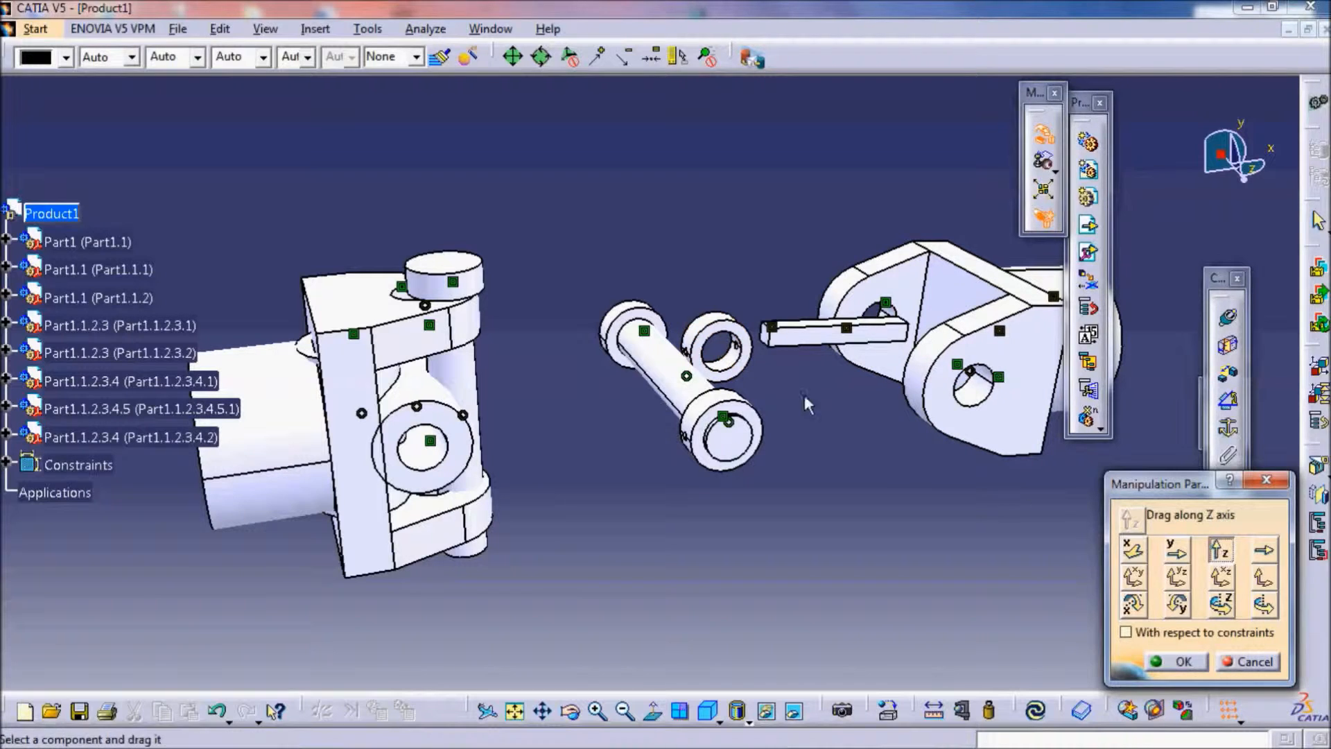
{"action": "left_click_drag", "start_coordinate": [546, 153], "coordinate": [482, 95]}
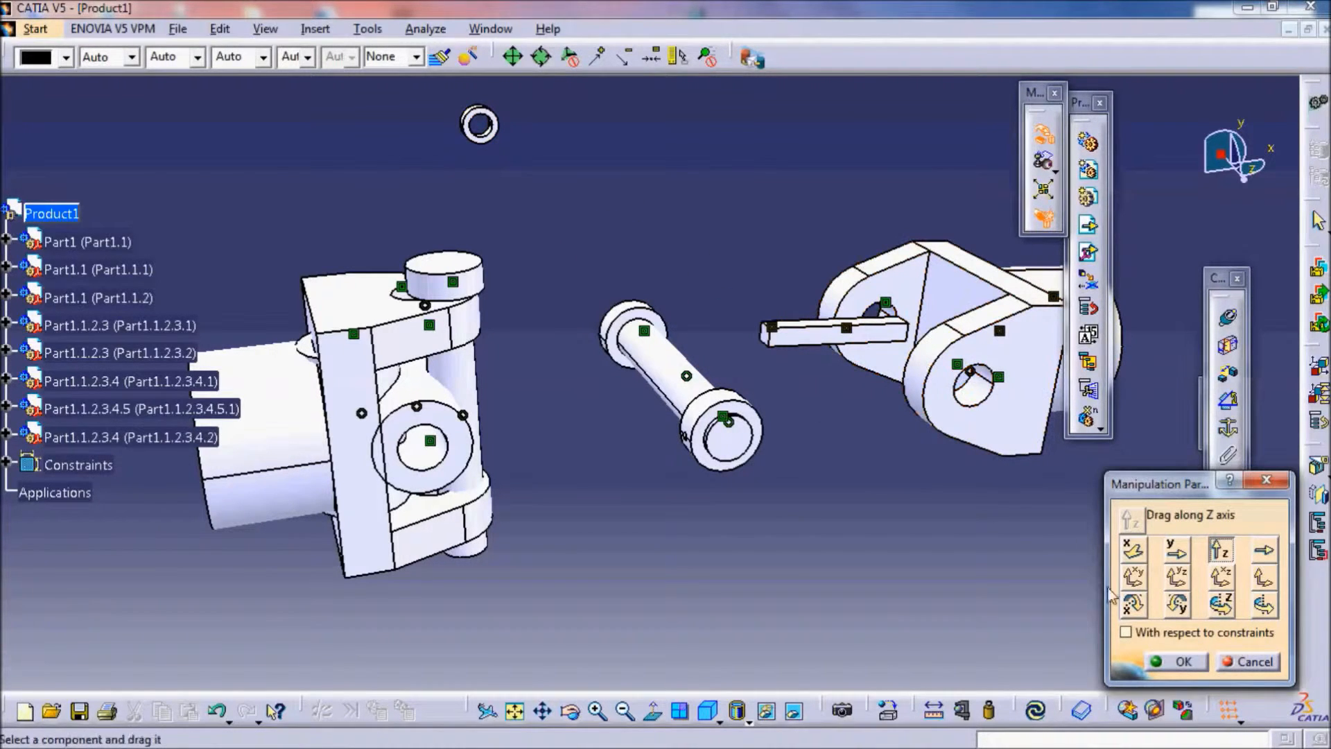
{"action": "left_click", "coordinate": [1182, 662]}
{"action": "left_click", "coordinate": [1034, 712]}
Make the axis of the new ring Part1.1.2.3.4.2 coincident with the axis of pin Part1.1.2.3.2
{"action": "middle_click_drag", "start_coordinate": [759, 370], "coordinate": [582, 575]}
{"action": "left_click", "coordinate": [514, 711]}
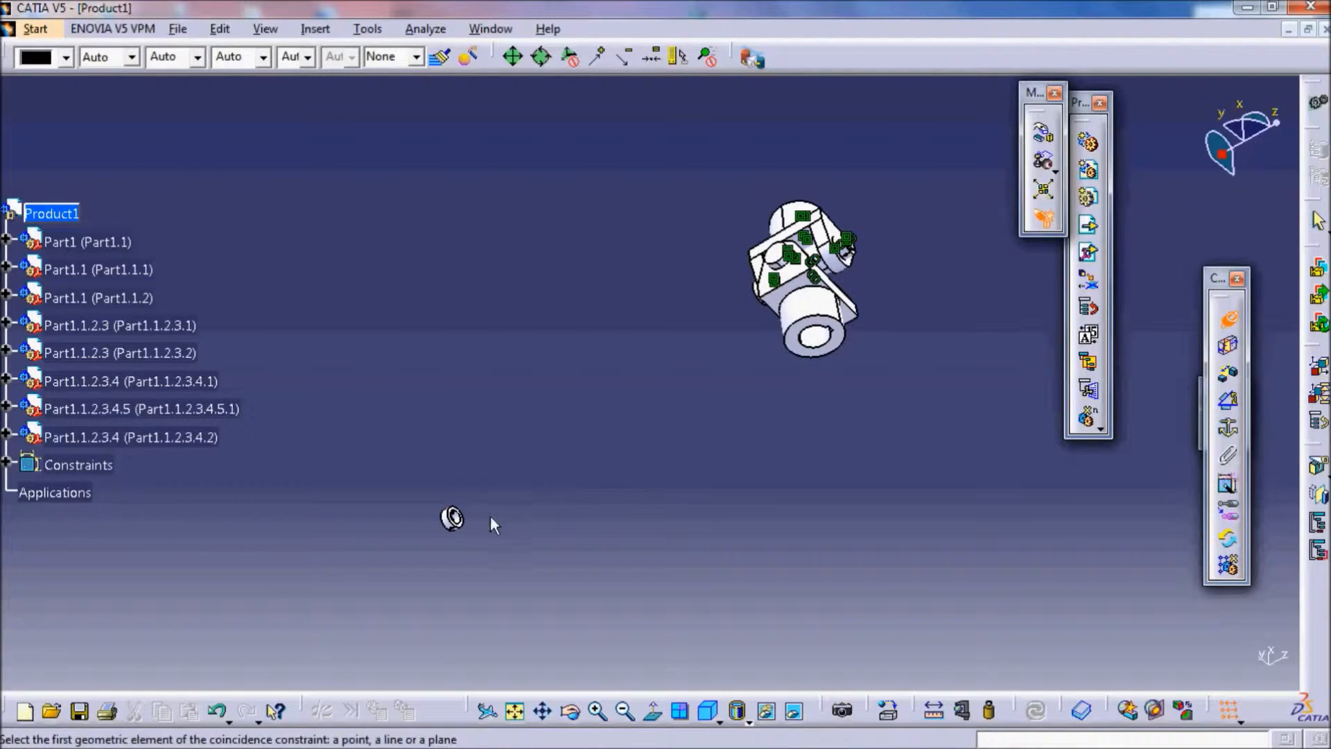
{"action": "middle_click_drag", "start_coordinate": [764, 339], "coordinate": [274, 480]}
{"action": "middle_click_drag", "start_coordinate": [728, 506], "coordinate": [581, 438]}
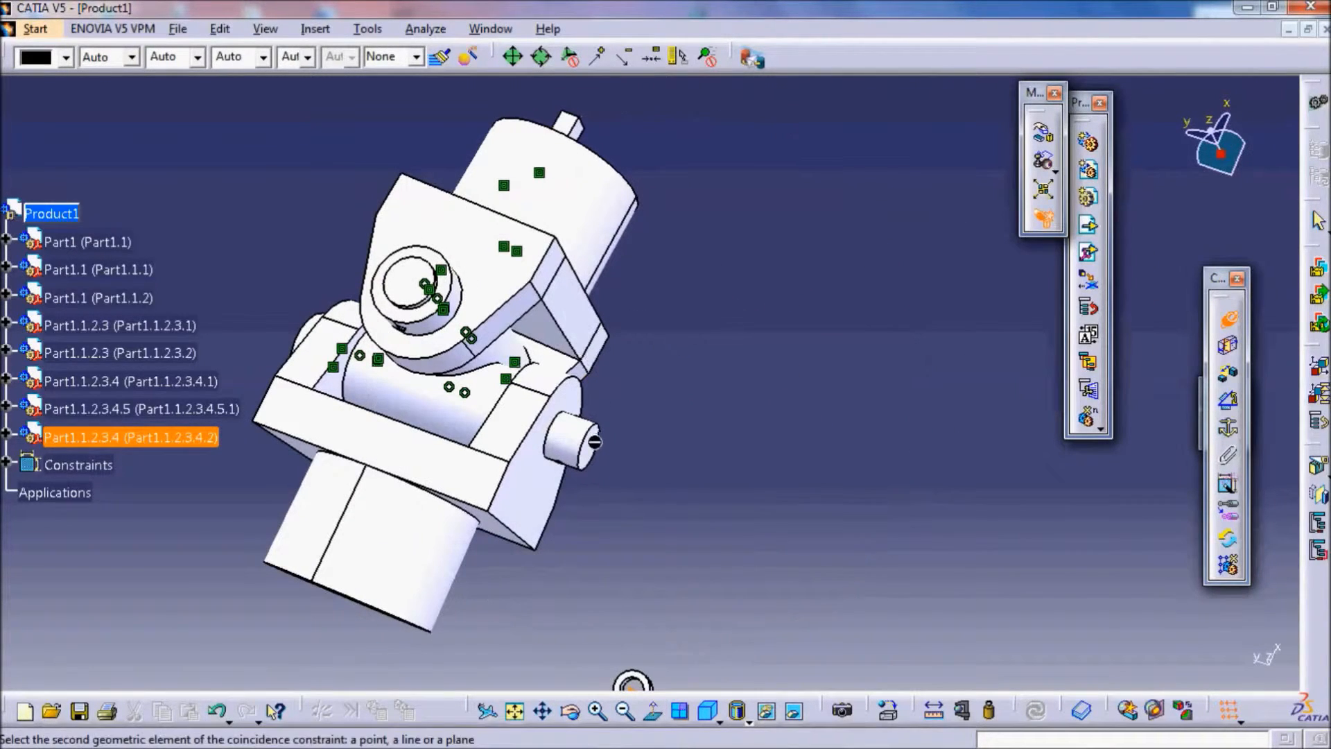
{"action": "left_click", "coordinate": [581, 438]}
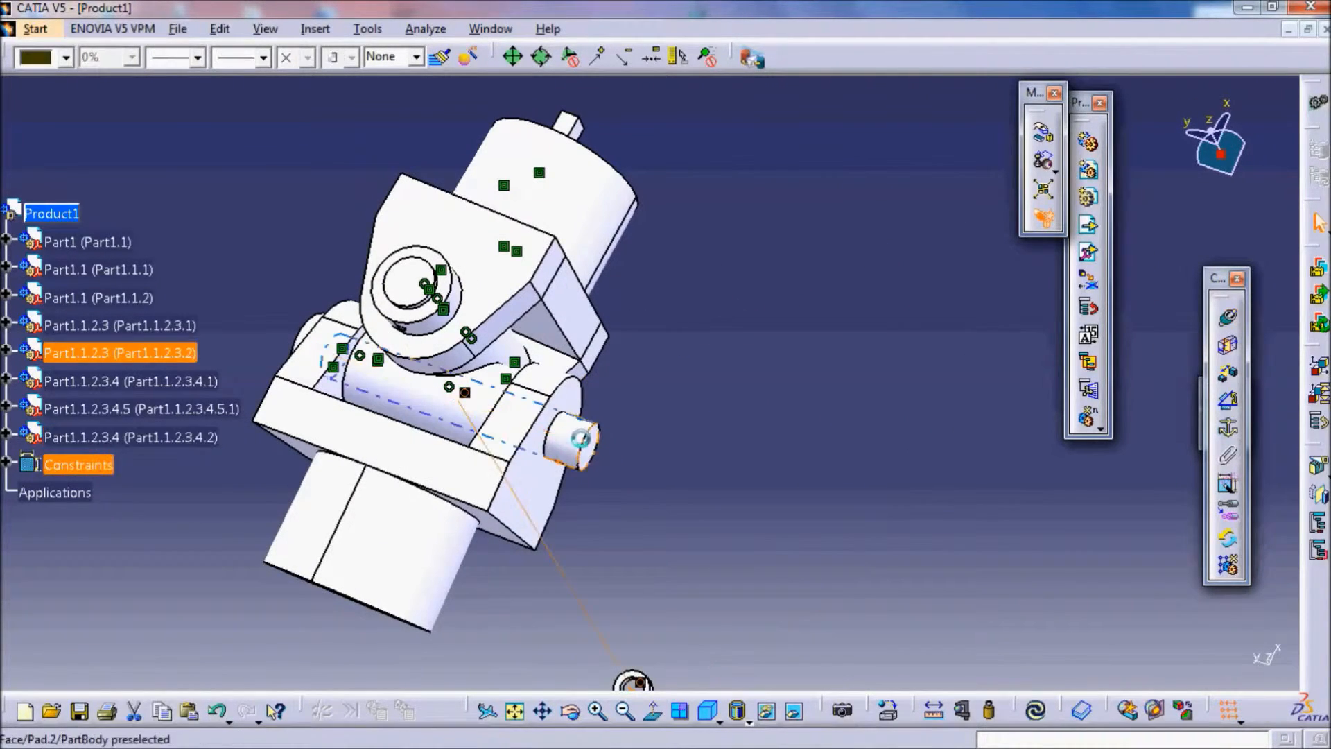
Add a contact constraint between the new ring's flat end face and the outer face of fork Part1.1.1, and update the assembly
{"action": "left_click", "coordinate": [1227, 348]}
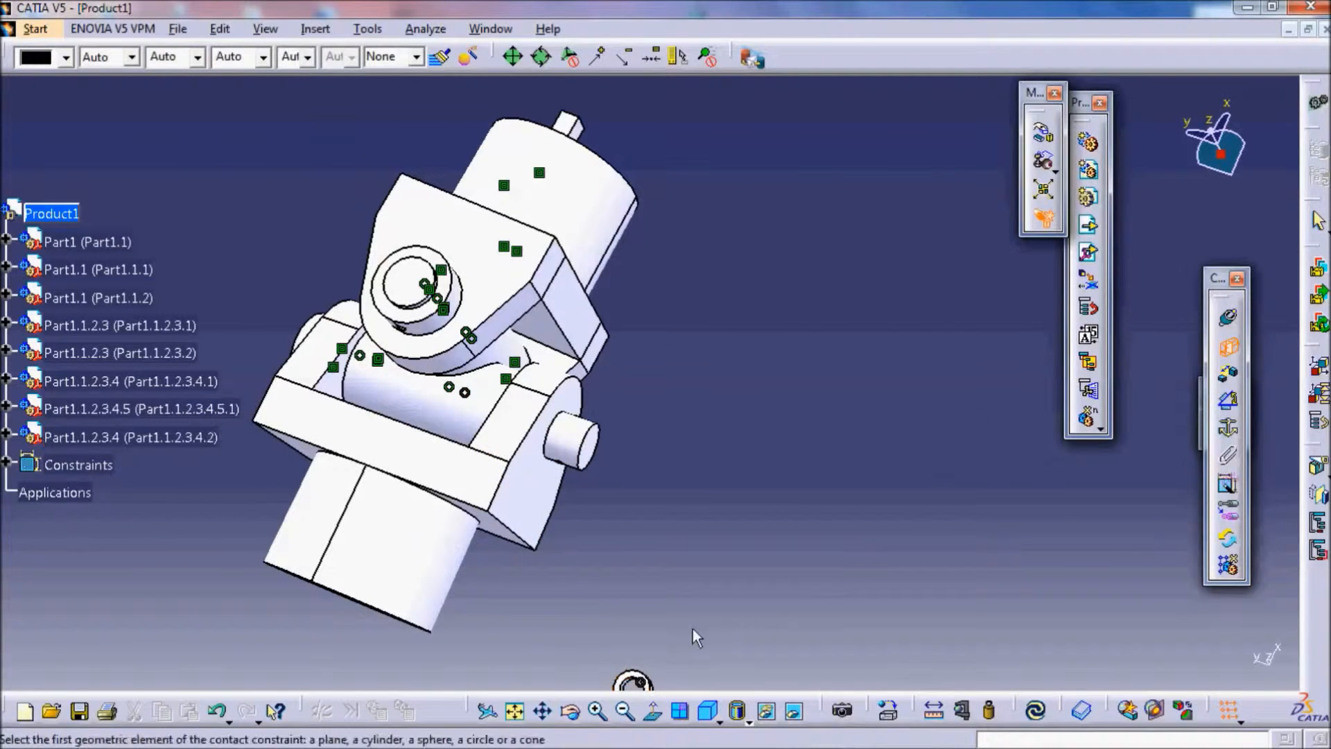
{"action": "middle_click_drag", "start_coordinate": [688, 624], "coordinate": [714, 579]}
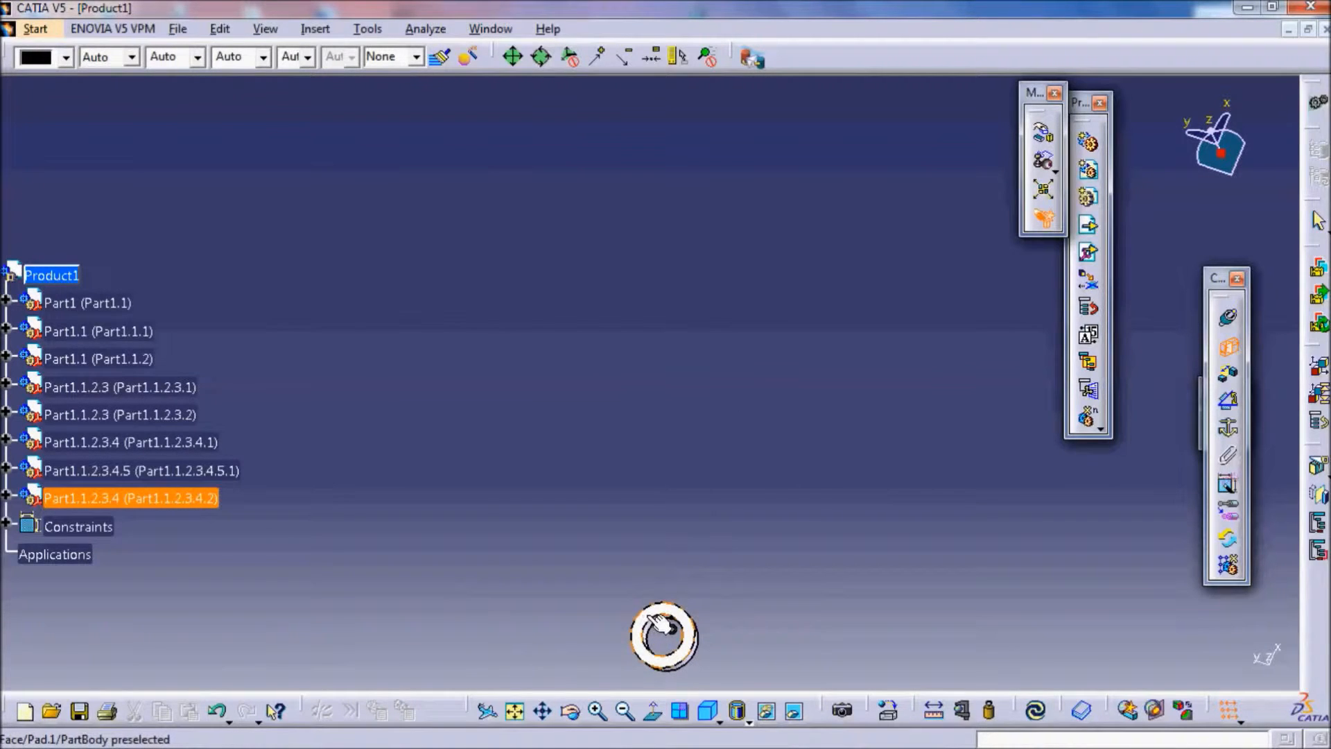
{"action": "middle_click_drag", "start_coordinate": [678, 258], "coordinate": [624, 229]}
{"action": "left_click", "coordinate": [532, 226]}
{"action": "left_click", "coordinate": [1035, 709]}
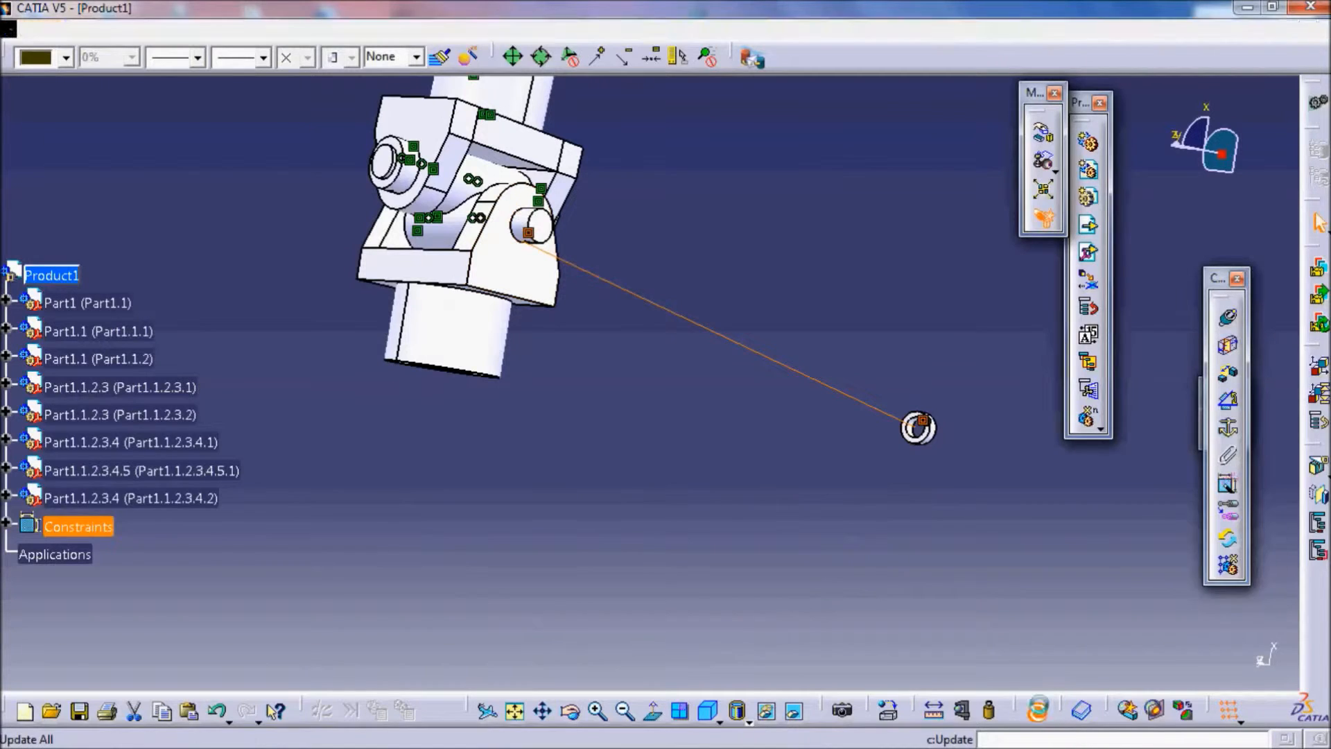
Add a contact constraint between a remaining key face and the matching keyway face in fork Part1.1.2, update, and dismiss the diagnosis
{"action": "middle_click_drag", "start_coordinate": [251, 203], "coordinate": [249, 376]}
{"action": "middle_click_drag", "start_coordinate": [505, 130], "coordinate": [427, 297]}
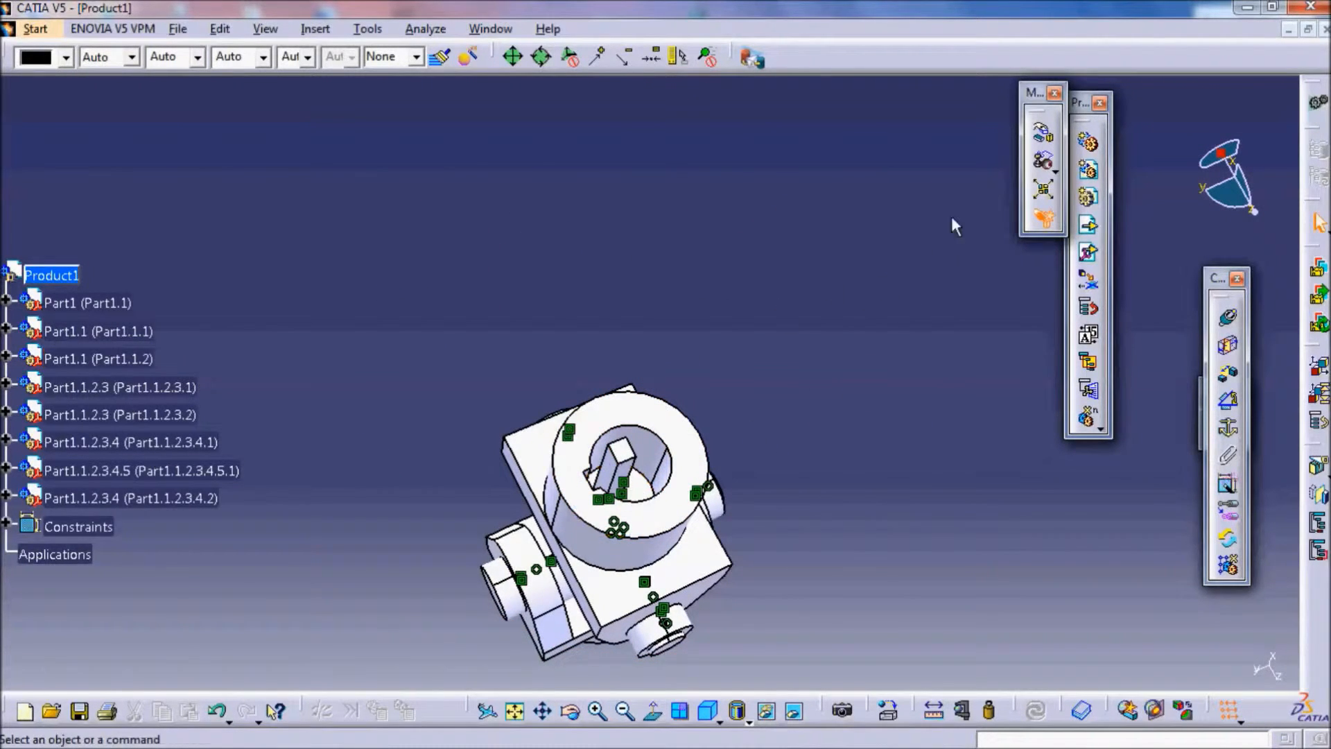
{"action": "left_click", "coordinate": [604, 468]}
{"action": "middle_click_drag", "start_coordinate": [804, 380], "coordinate": [696, 434]}
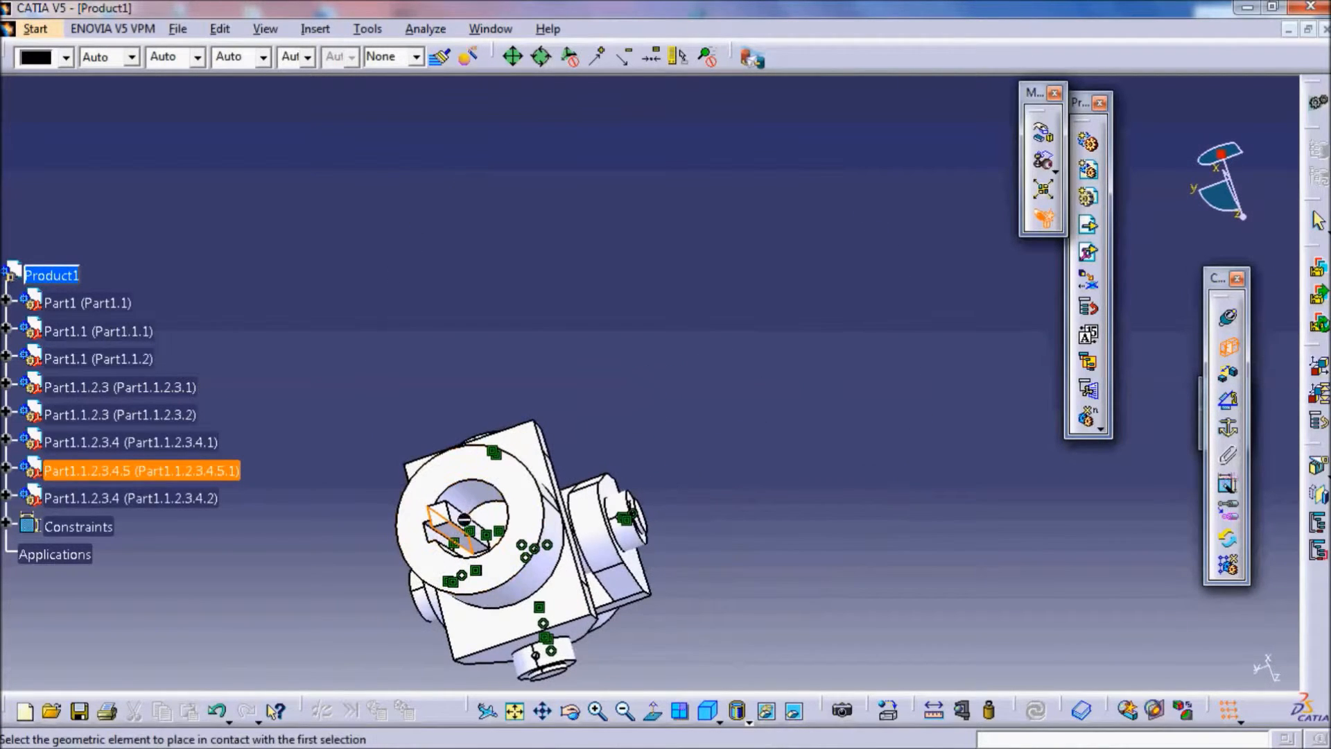
{"action": "scroll", "coordinate": [395, 363], "scroll_direction": "up", "scroll_amount": 1}
{"action": "middle_click_drag", "start_coordinate": [430, 536], "coordinate": [1125, 169]}
{"action": "middle_click_drag", "start_coordinate": [1247, 603], "coordinate": [778, 292]}
{"action": "middle_click_drag", "start_coordinate": [709, 372], "coordinate": [636, 366]}
{"action": "left_click", "coordinate": [260, 229]}
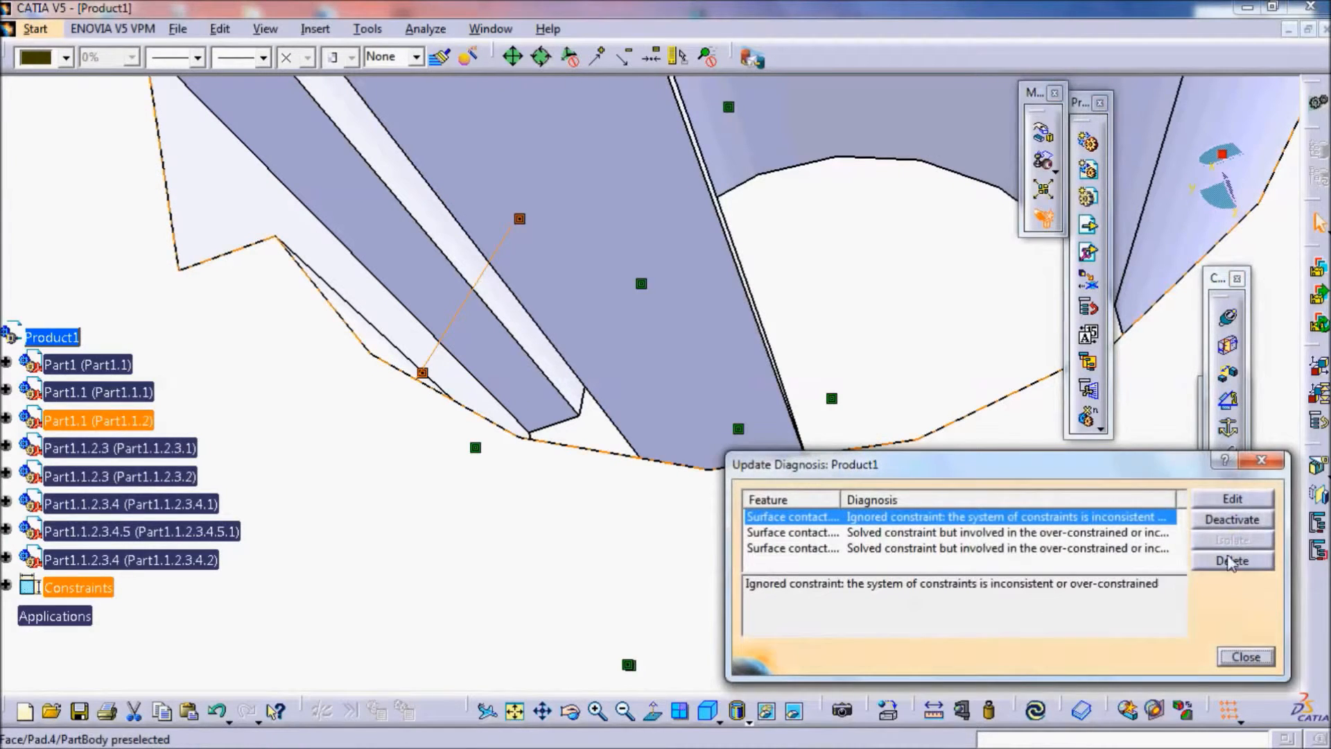
{"action": "left_click", "coordinate": [1261, 460]}
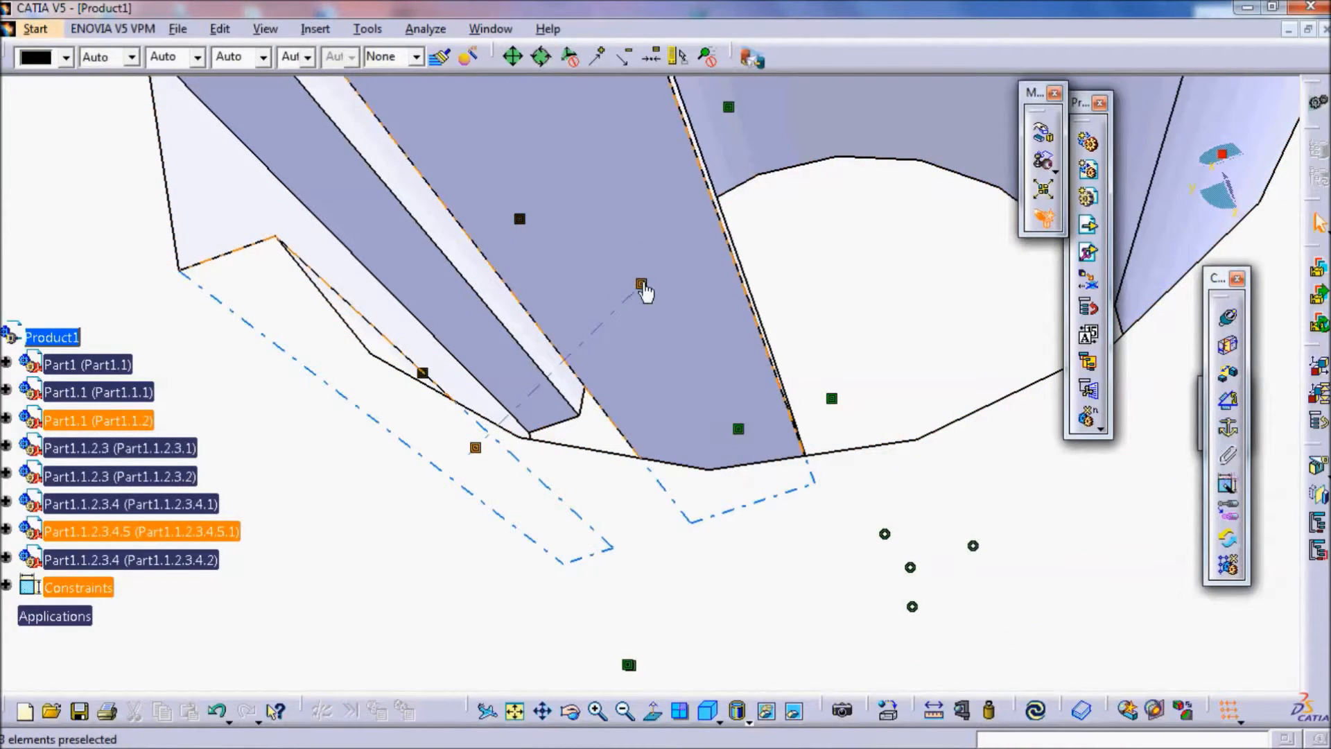
Delete the conflicting contact constraint between the key's wide face and the keyway, and update the assembly
{"action": "right_click", "coordinate": [641, 284]}
{"action": "left_click", "coordinate": [676, 515]}
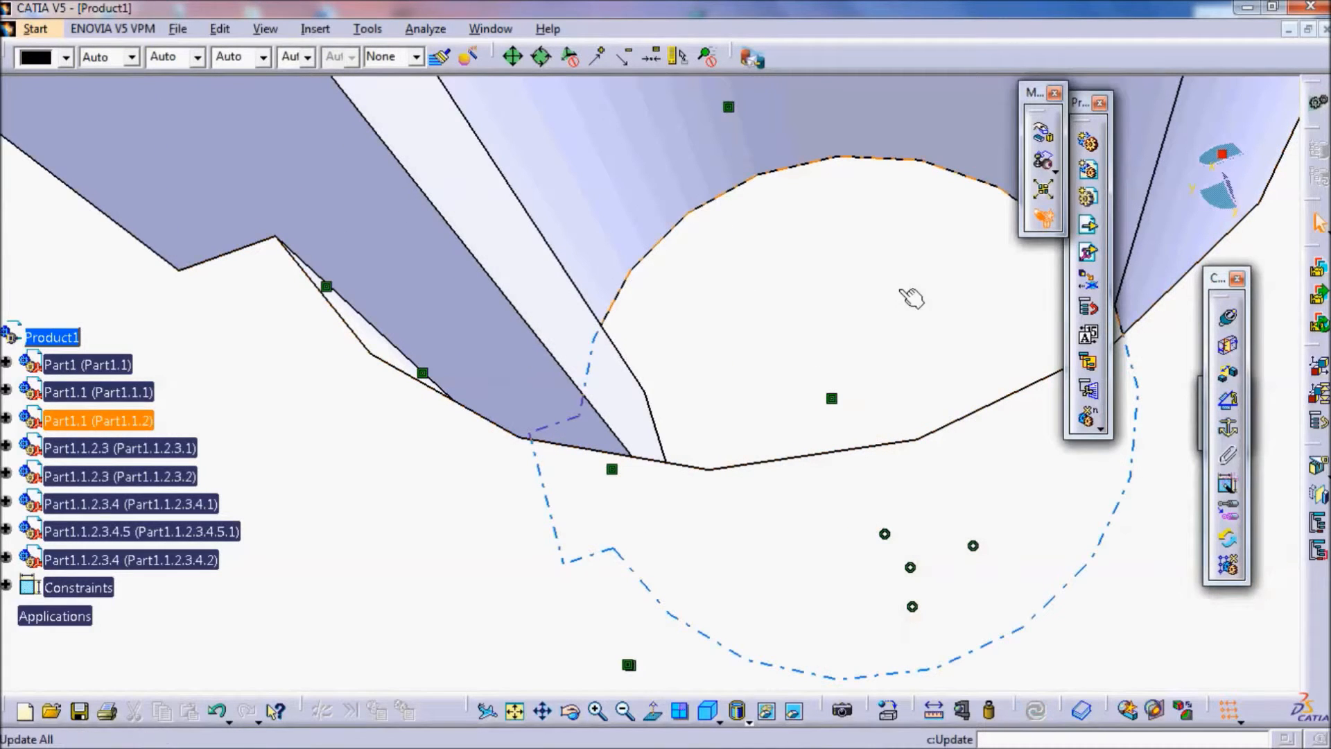
{"action": "middle_click_drag", "start_coordinate": [872, 334], "coordinate": [1010, 579]}
{"action": "middle_click_drag", "start_coordinate": [477, 244], "coordinate": [937, 370]}
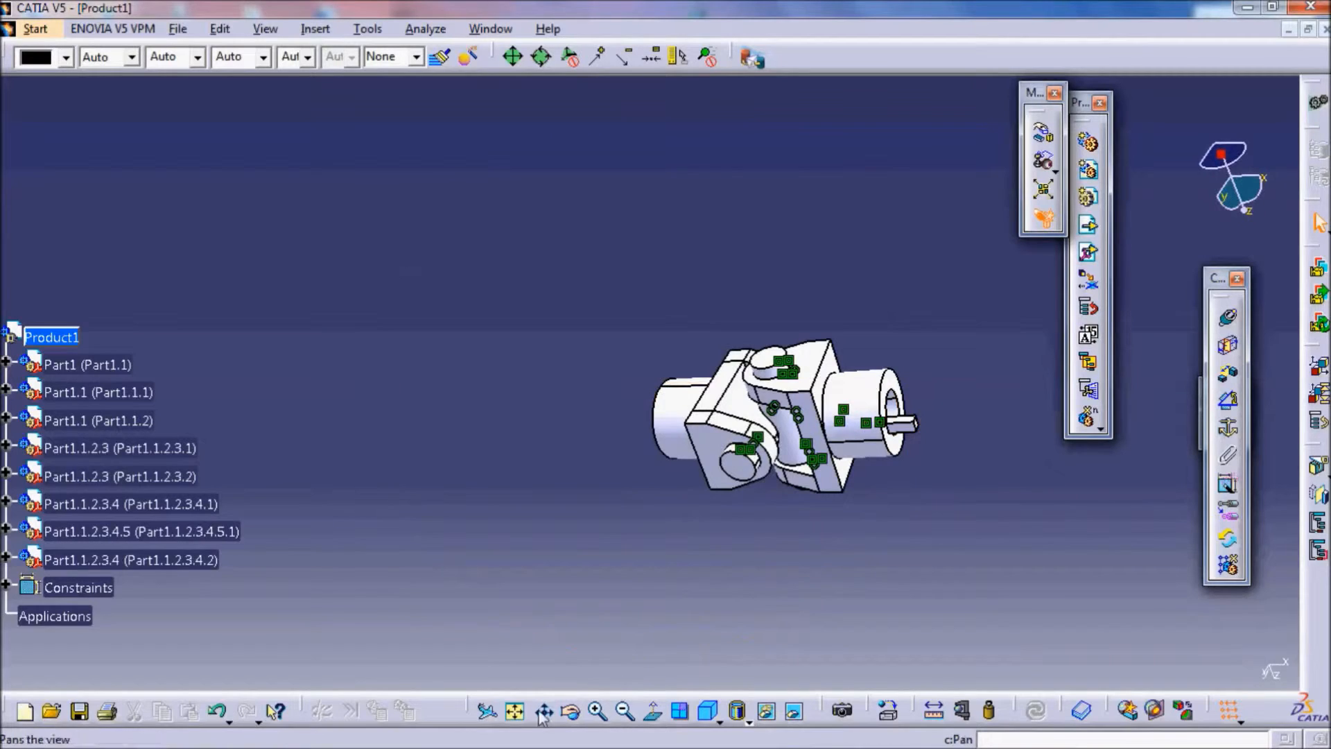
Preview the explosion of Product1 in 3D at all levels, decline modifying the product positions, and scroll the explosion back
{"action": "left_click", "coordinate": [517, 711]}
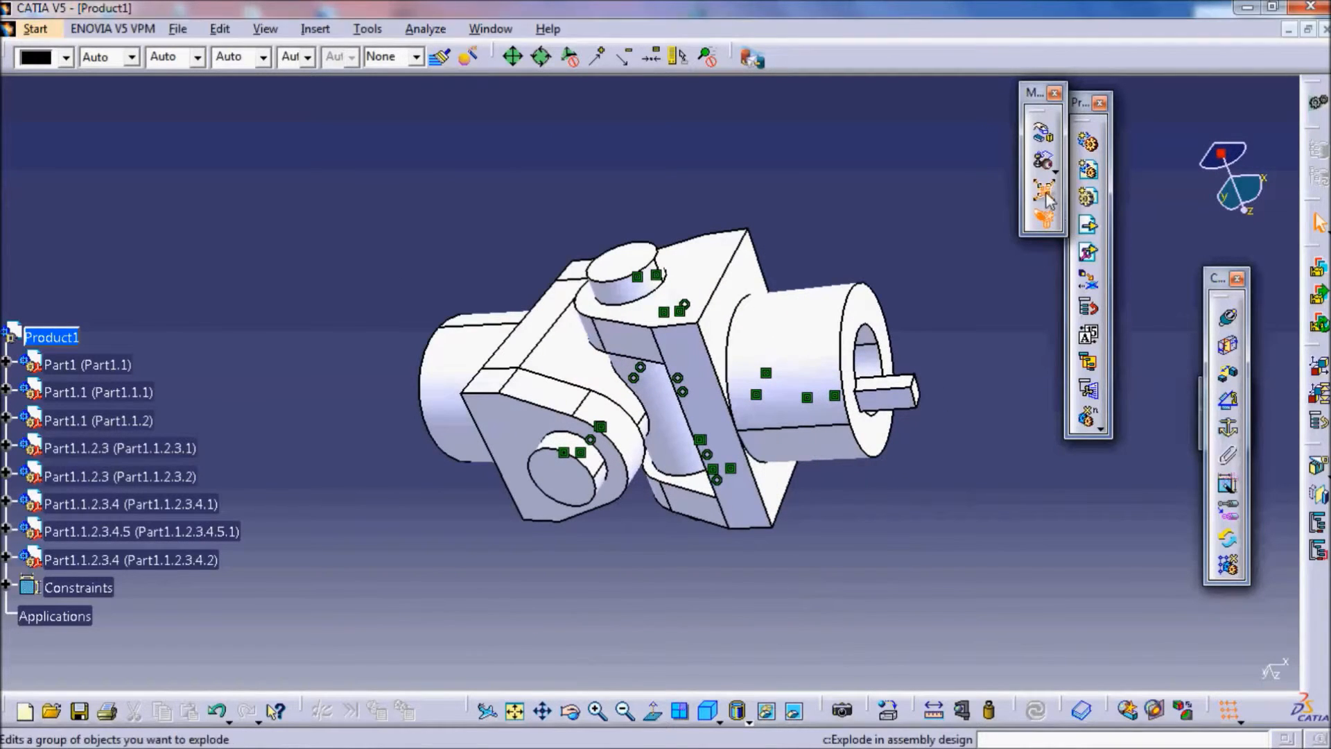
{"action": "left_click", "coordinate": [1045, 194]}
{"action": "left_click", "coordinate": [1095, 667]}
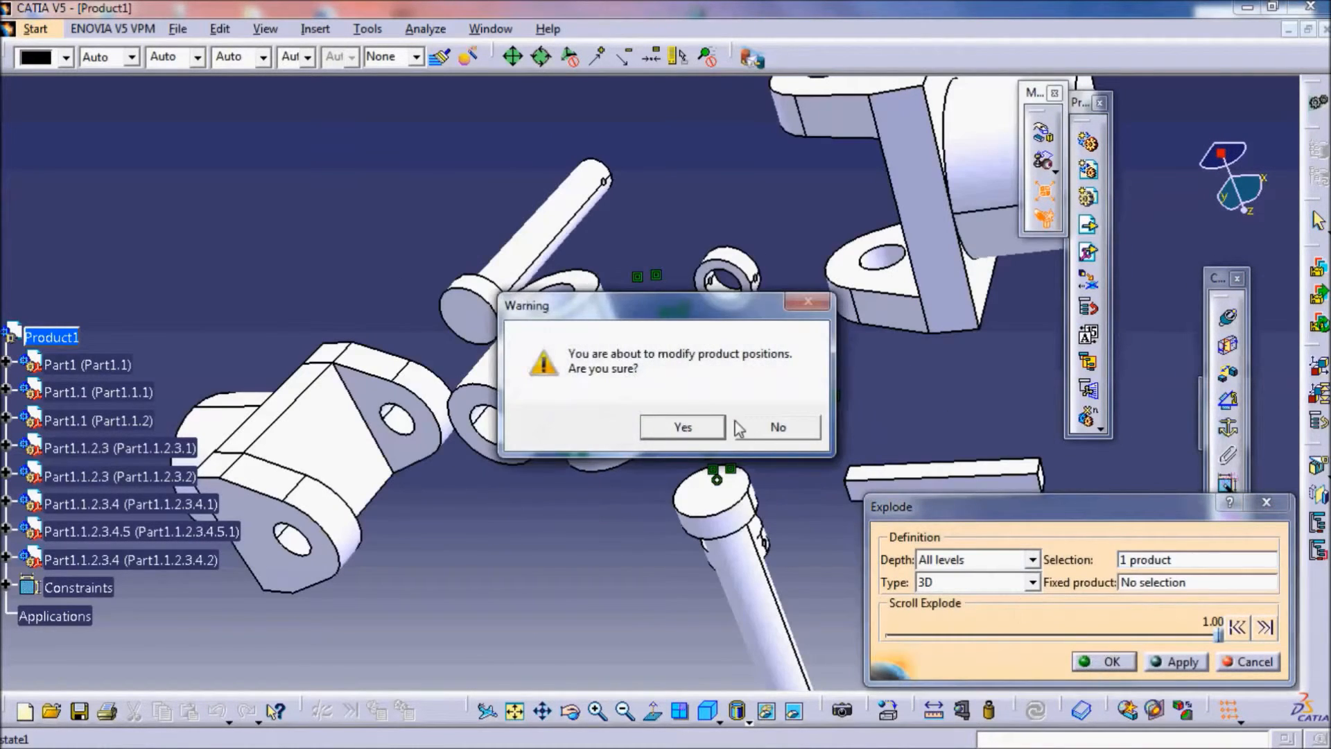
{"action": "left_click", "coordinate": [790, 427]}
{"action": "left_click_drag", "start_coordinate": [1220, 644], "coordinate": [888, 624]}
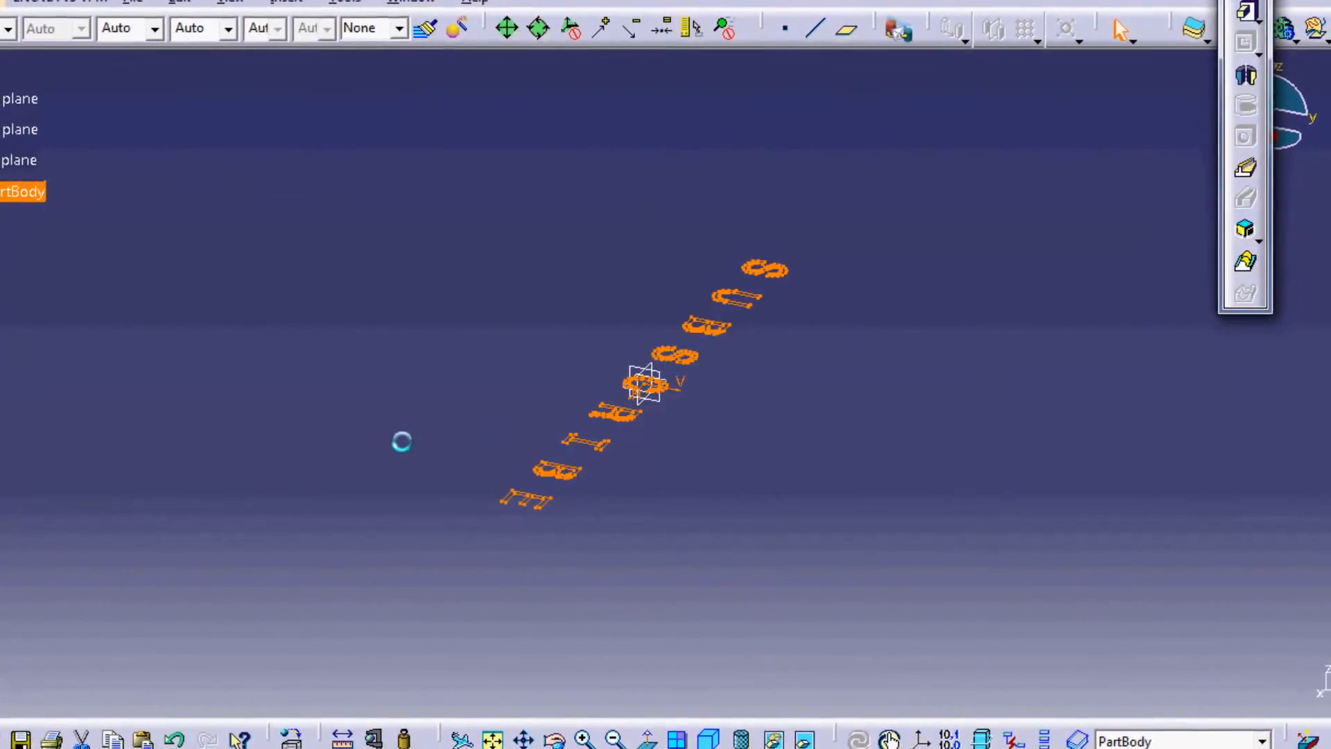
Pad the SUBSCRIBE lettering sketch in the separate part into solid letters
{"action": "left_click", "coordinate": [62, 568]}
{"action": "middle_click_drag", "start_coordinate": [323, 449], "coordinate": [905, 516]}
{"action": "left_click", "coordinate": [901, 513]}
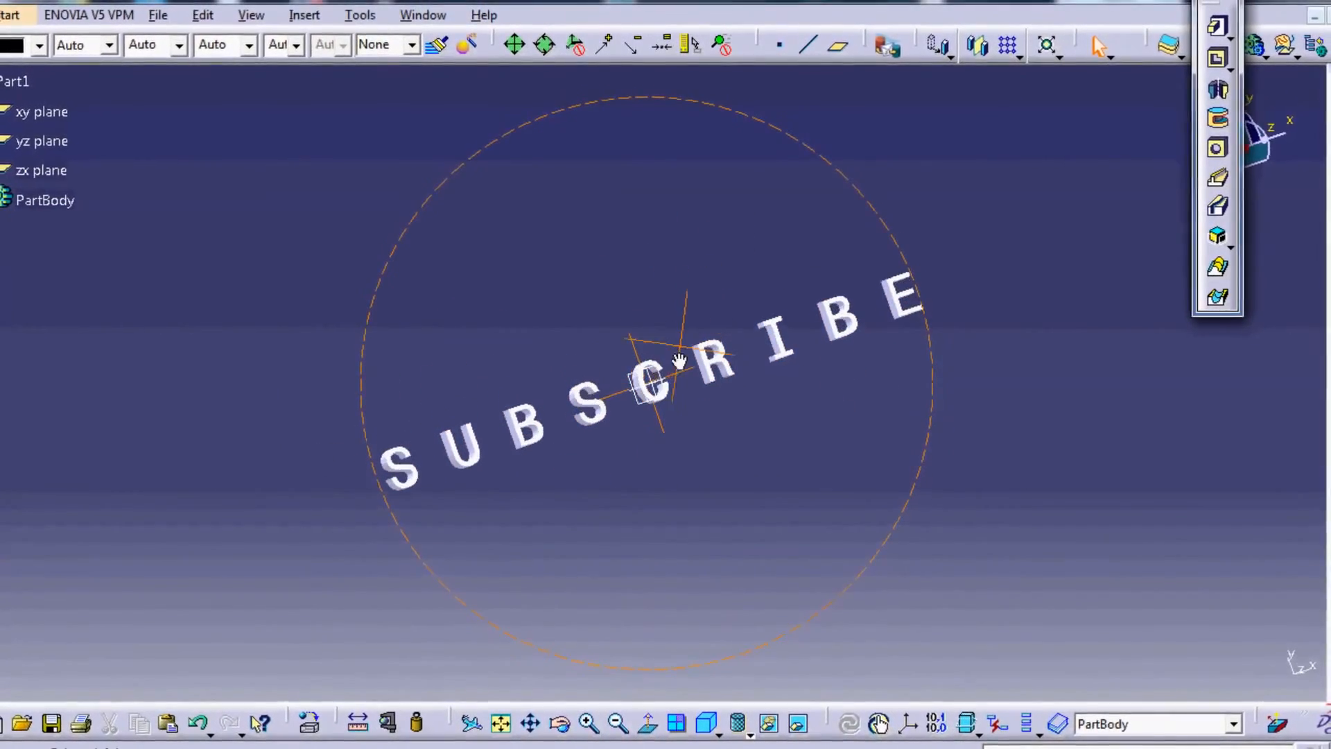